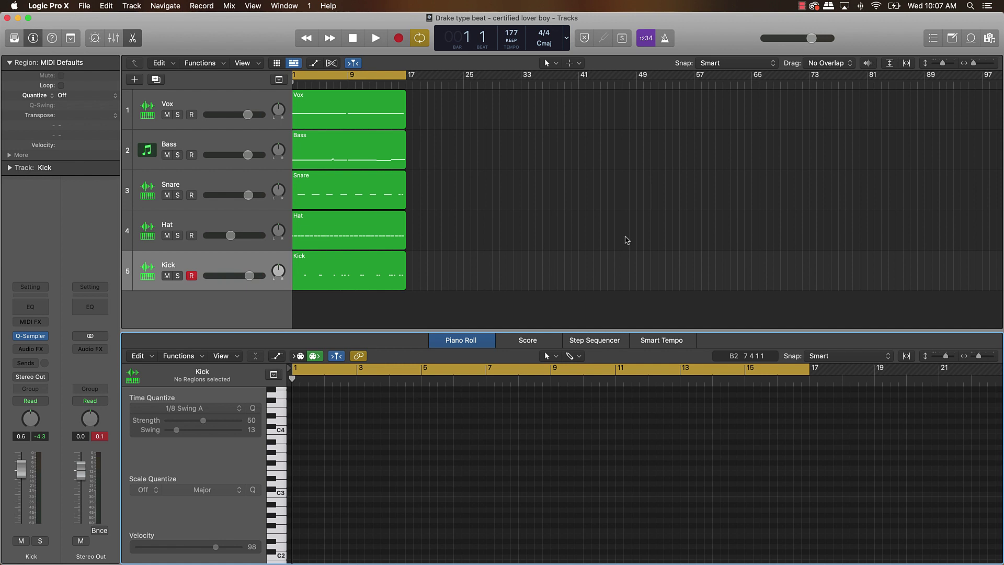
# Play back the 16-bar loop from bar 1 to hear the full beat
pyautogui.hscroll(-1, 626, 240)
pyautogui.click(100, 436)
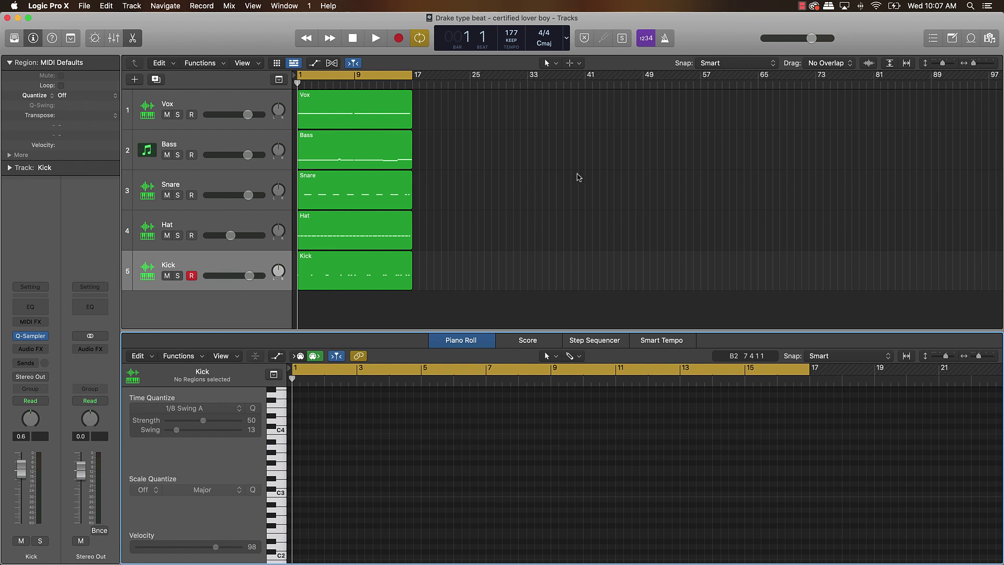
pyautogui.press('space')
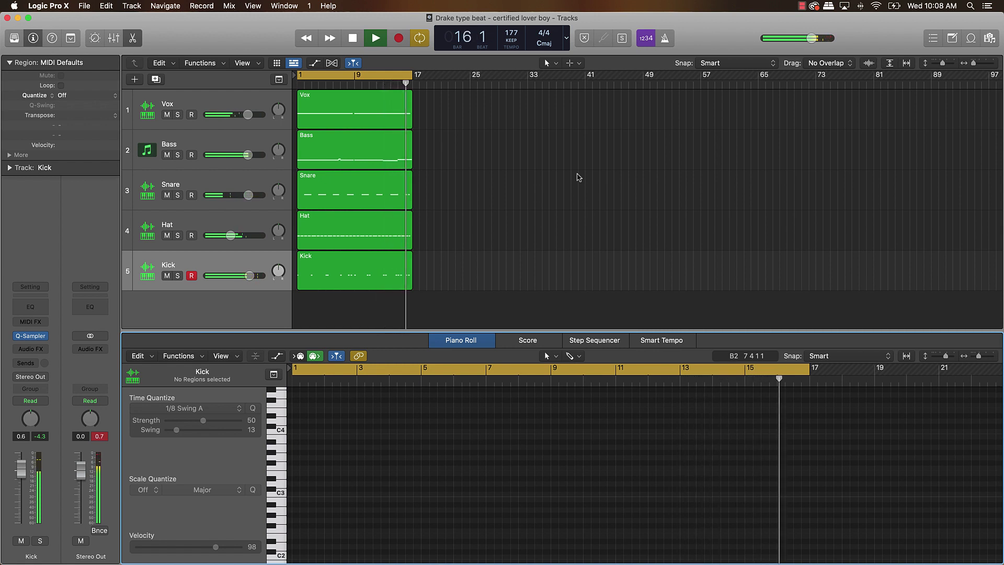
pyautogui.press('space')
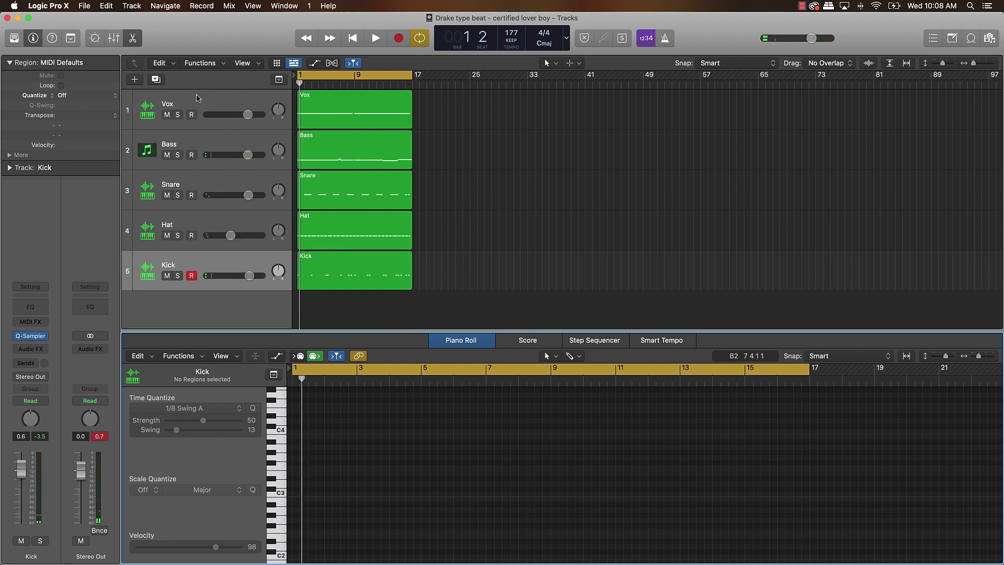
# Look through the notes of the Vox, Bass, Snare, Hat and Kick tracks, and close the piano roll editor
pyautogui.click(197, 99)
pyautogui.click(140, 154)
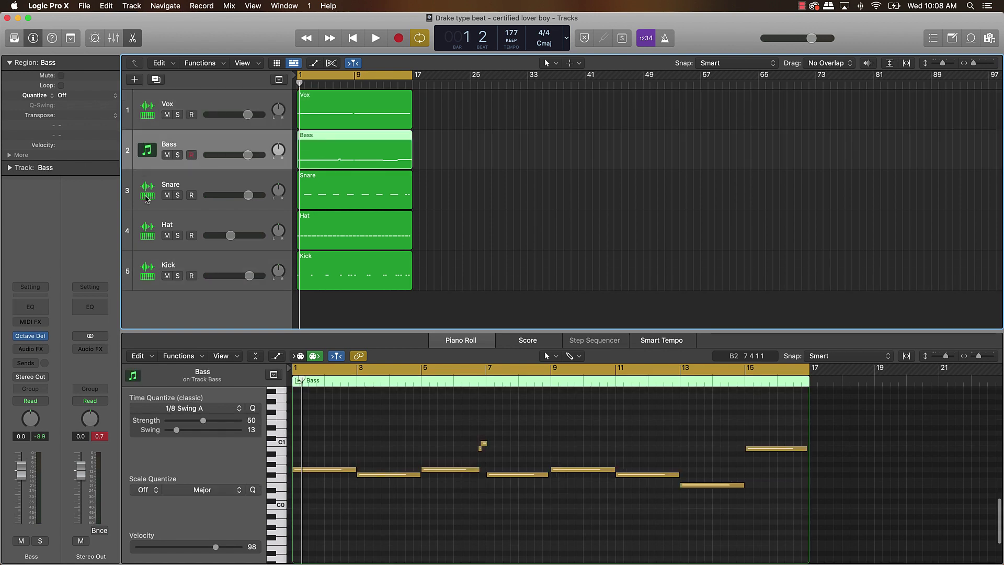
pyautogui.click(147, 197)
pyautogui.click(159, 234)
pyautogui.click(153, 275)
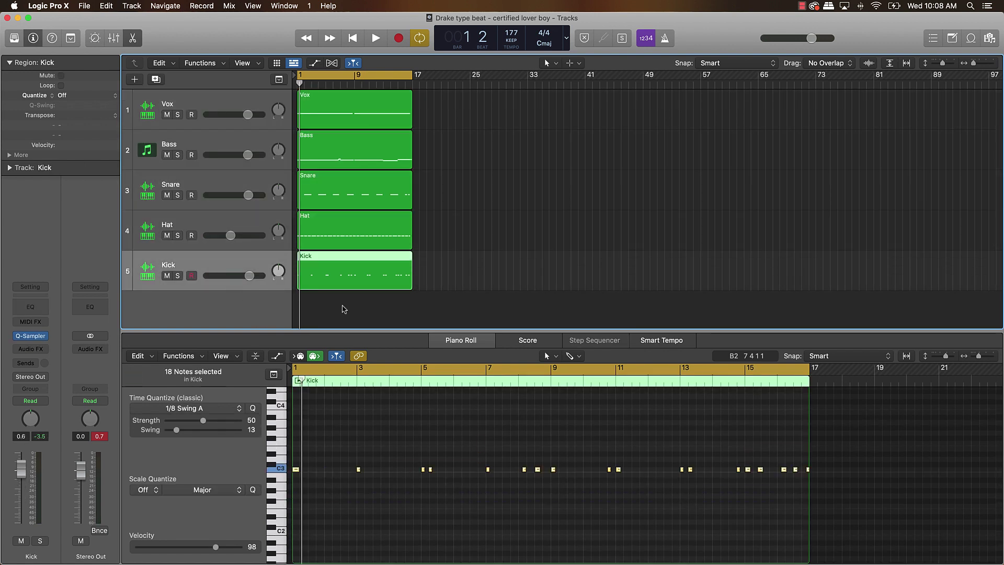
pyautogui.click(348, 306)
pyautogui.click(134, 40)
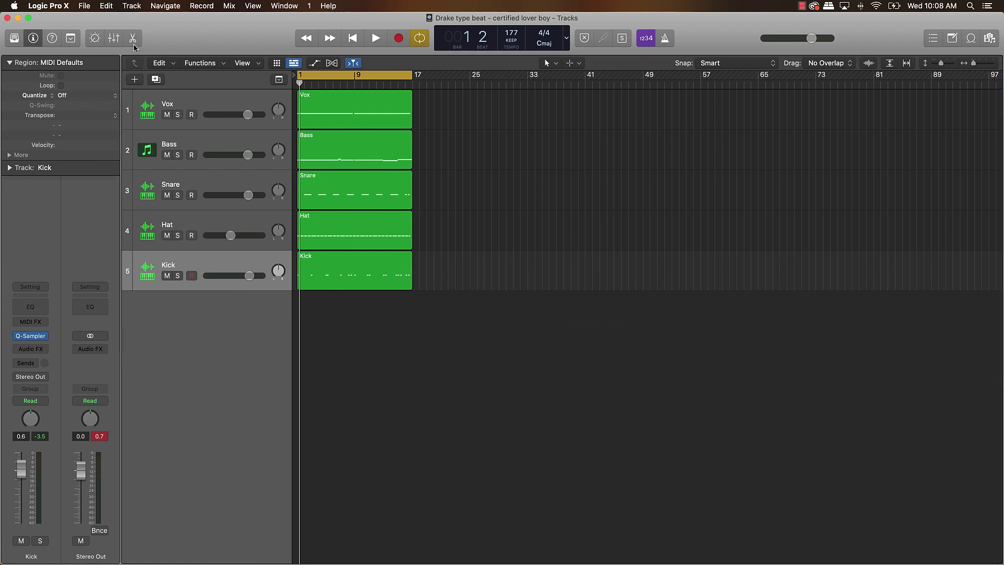
# Repeat the 16-bar regions of all five tracks five times so the arrangement runs to bar 97
pyautogui.moveTo(364, 356); pyautogui.dragTo(374, 76)
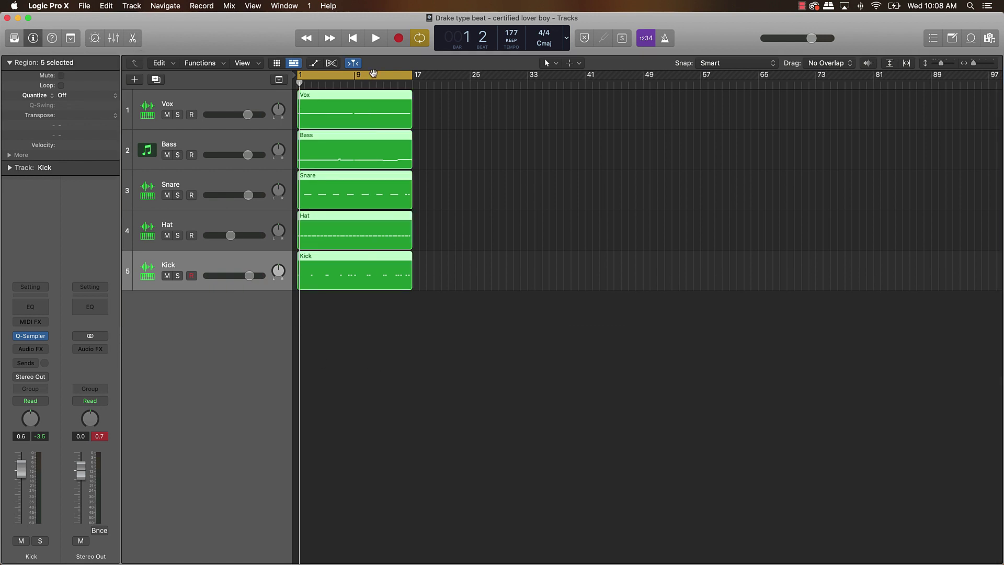
pyautogui.press('Down')
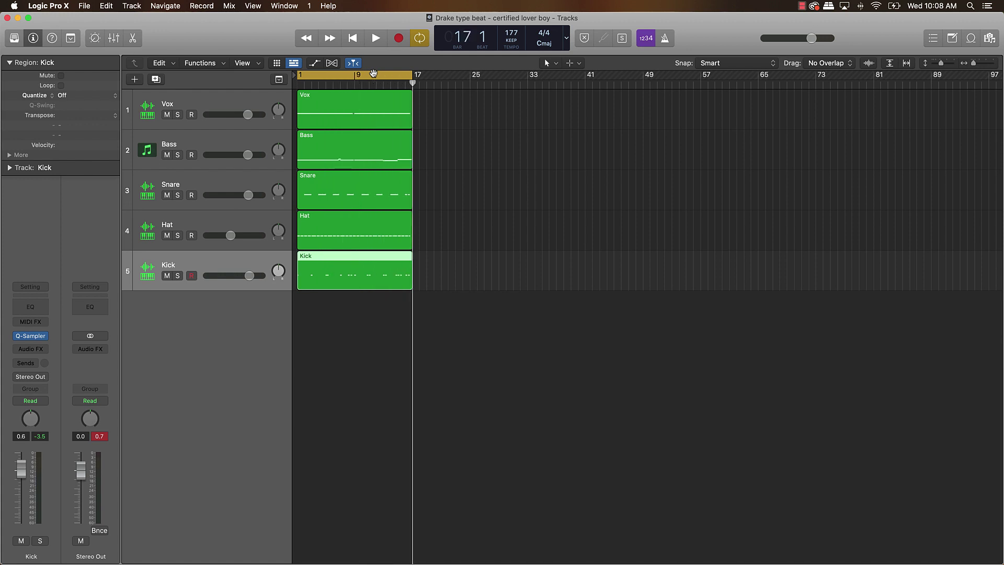
pyautogui.press('super+a')
pyautogui.press('super+r')
pyautogui.press('super+r')
pyautogui.press('super+r')
pyautogui.press('super+r')
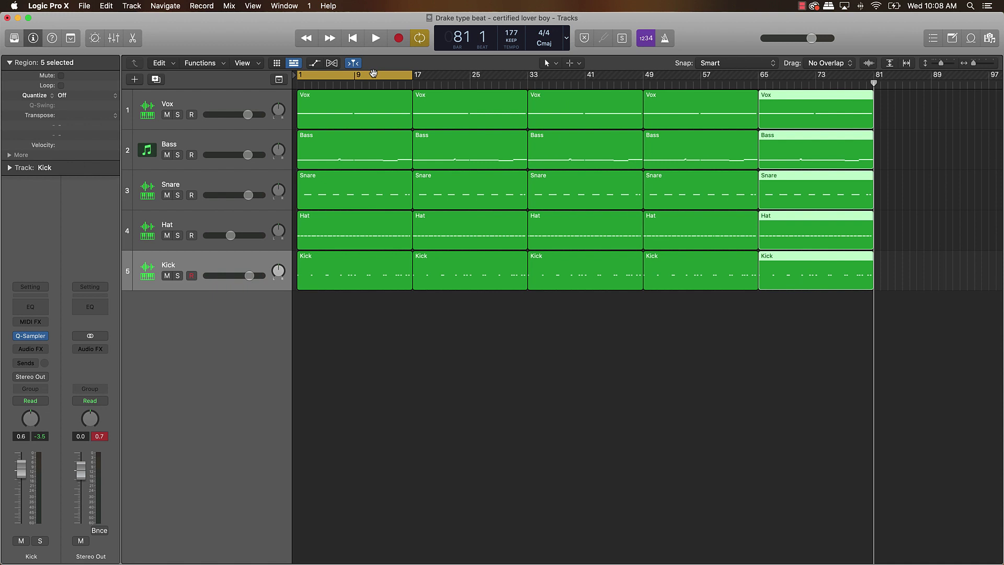
pyautogui.press('super+r')
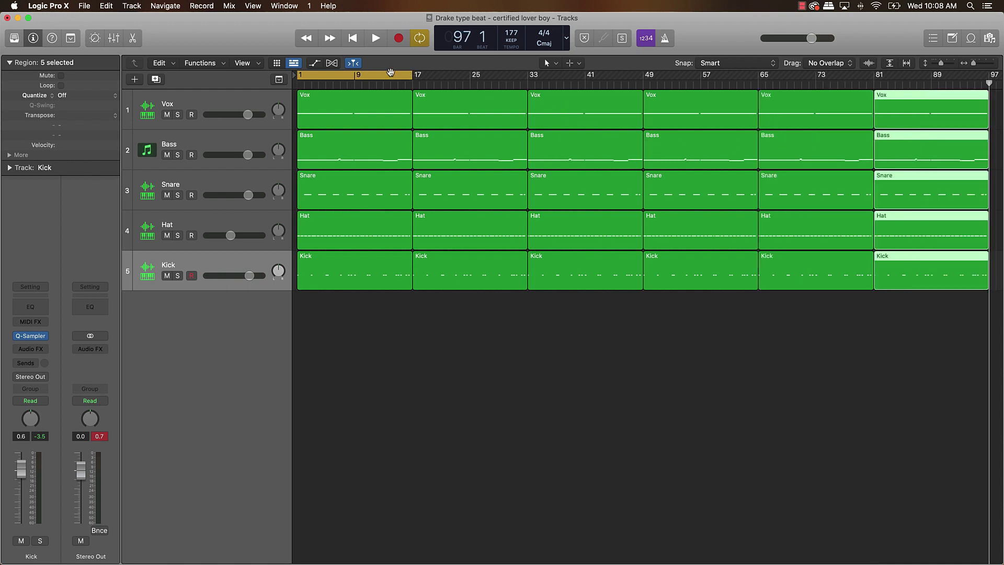
# Turn off cycle mode and mute the Bass, Snare, Hat and Kick tracks
pyautogui.click(382, 78)
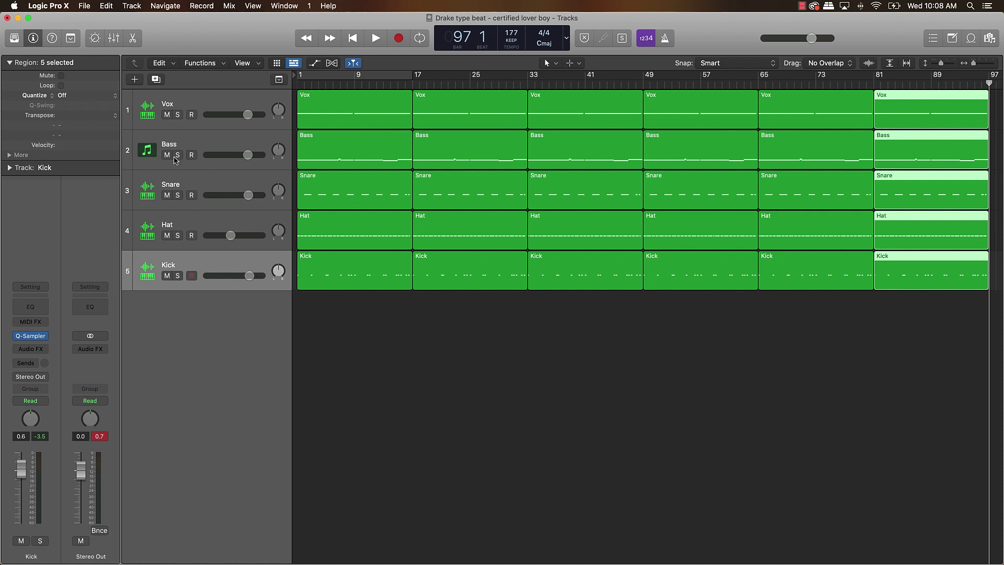
pyautogui.moveTo(168, 157); pyautogui.dragTo(177, 269)
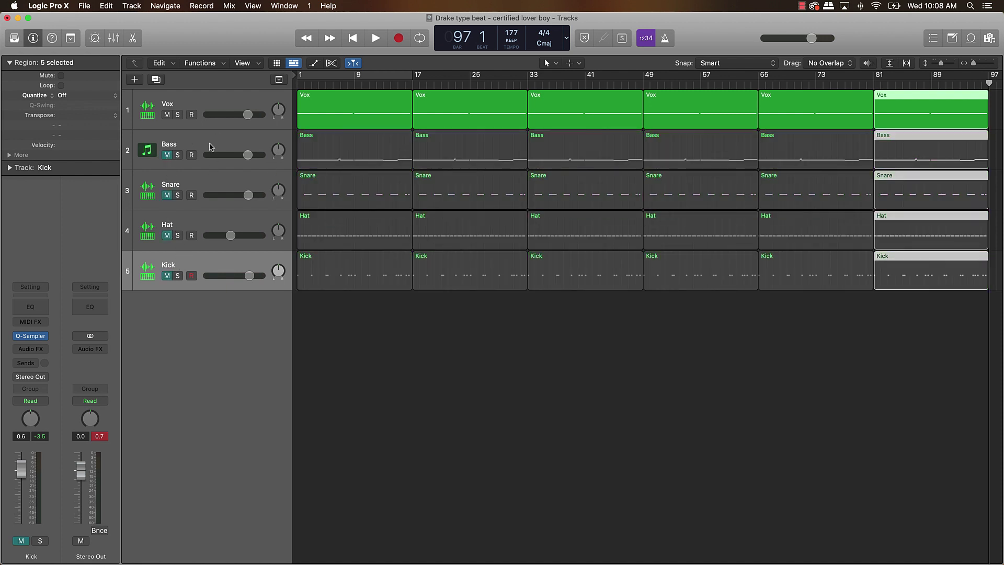
# Duplicate the Vox track and copy all of its regions onto the new track at the same positions
pyautogui.click(212, 106)
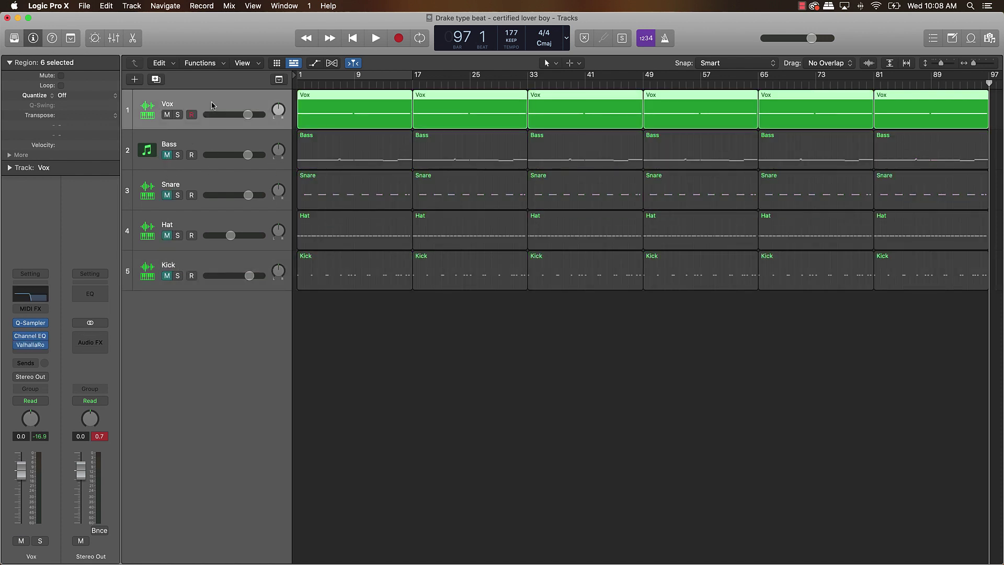
pyautogui.press('super+d')
pyautogui.click(218, 102)
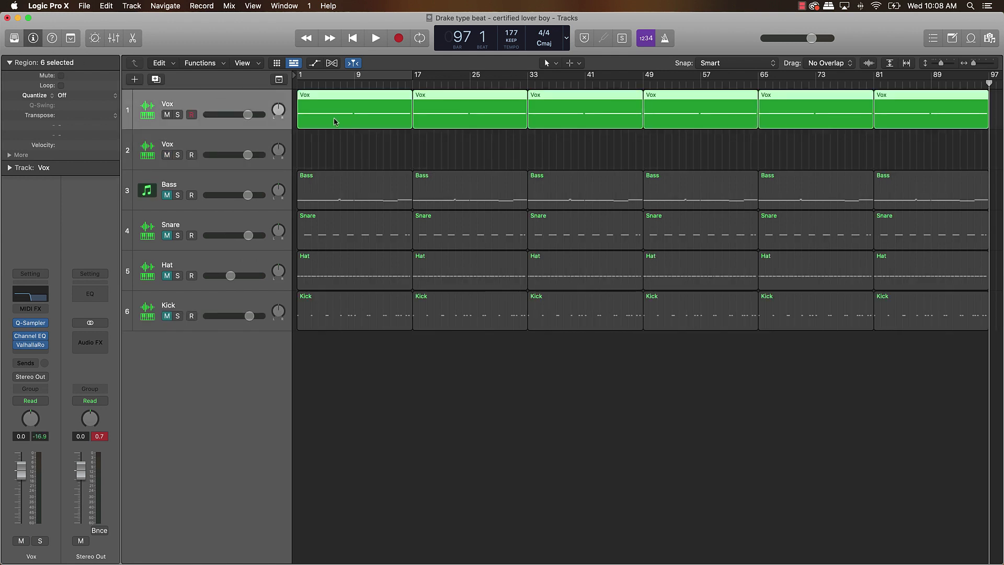
pyautogui.moveTo(349, 126); pyautogui.dragTo(347, 140)
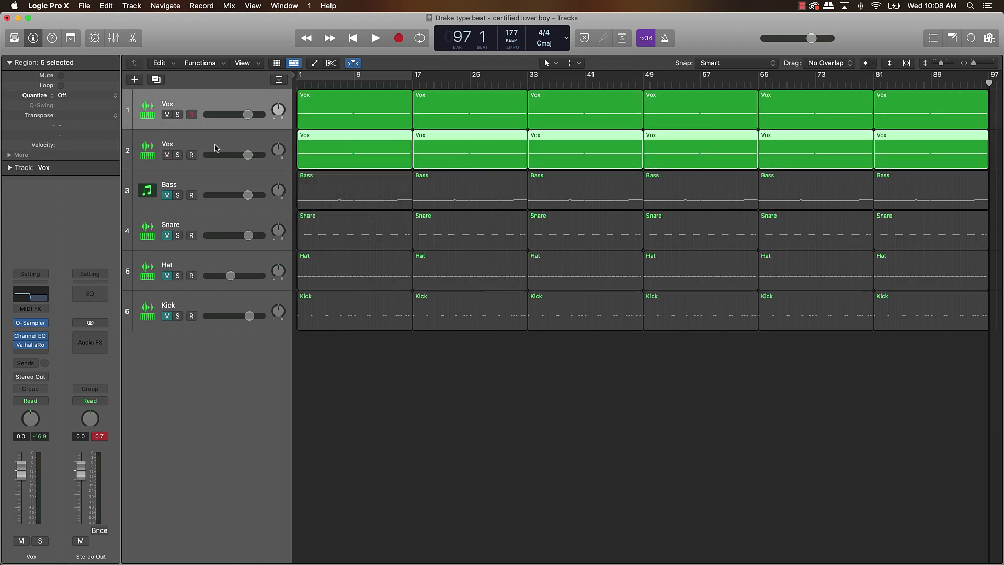
# Bypass the Channel EQ on the first Vox track, mute the second Vox track and play the first bars back
pyautogui.click(18, 336)
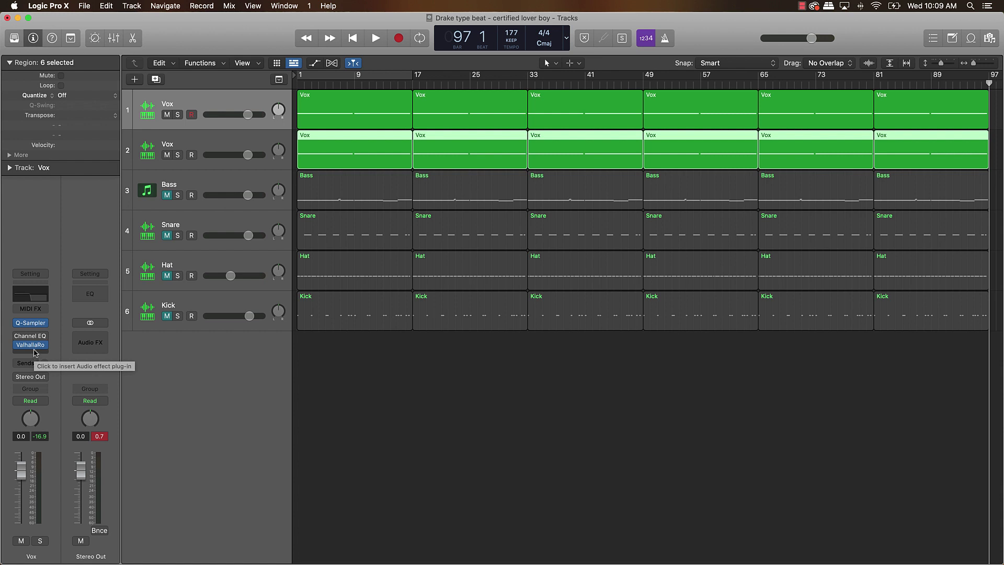
pyautogui.click(167, 115)
pyautogui.press('Return')
pyautogui.press('space')
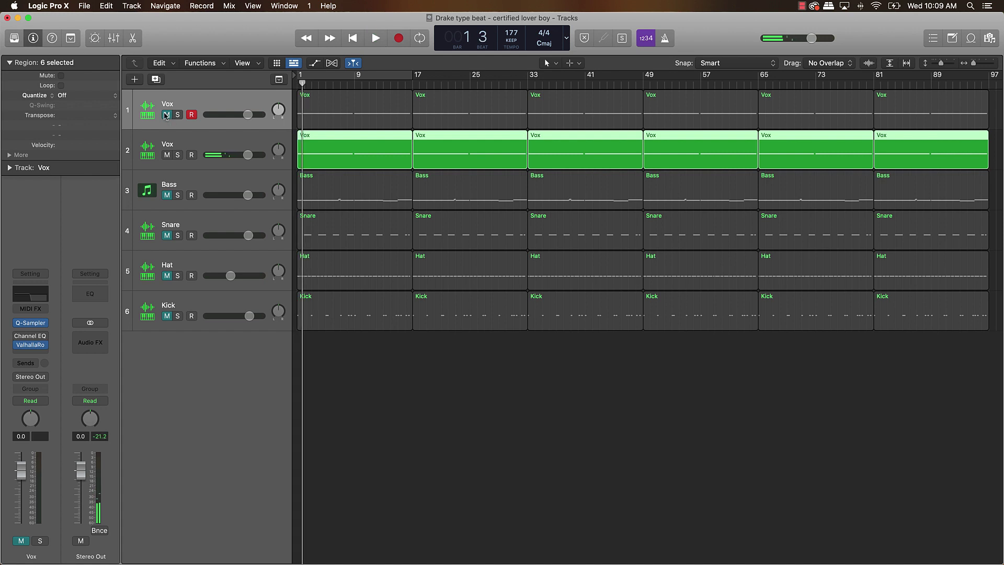
pyautogui.click(167, 115)
pyautogui.click(167, 155)
pyautogui.press('space')
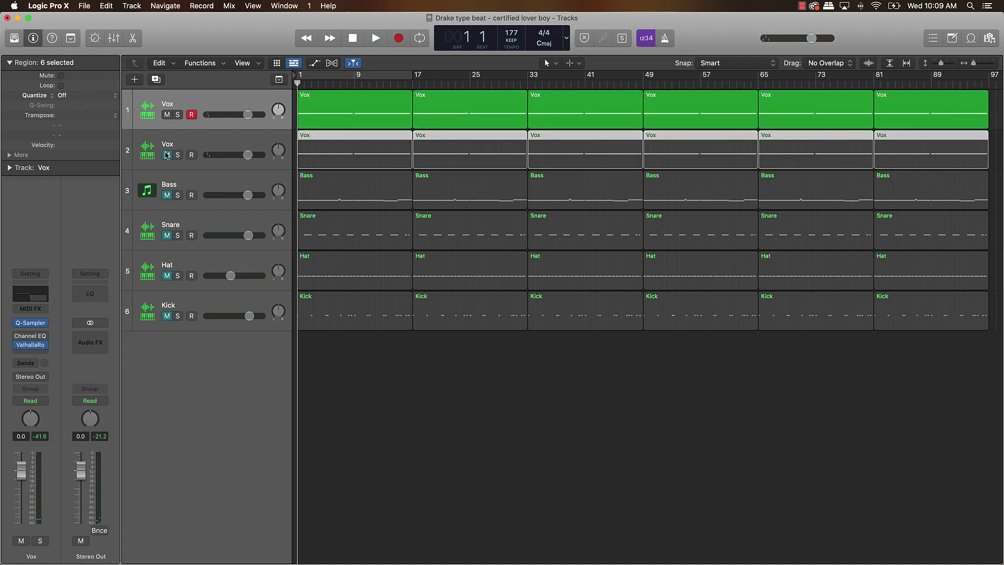
pyautogui.press('space')
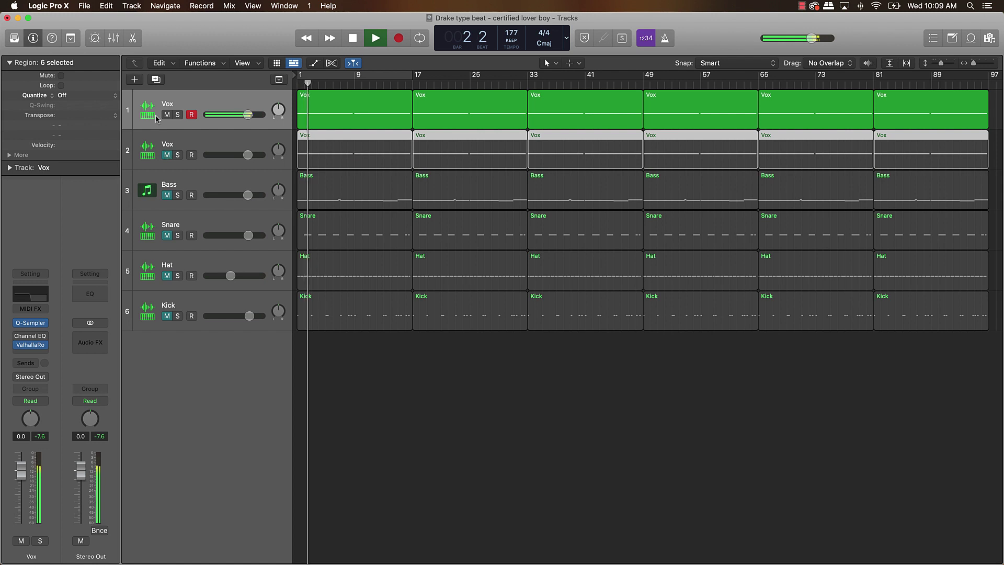
pyautogui.click(438, 366)
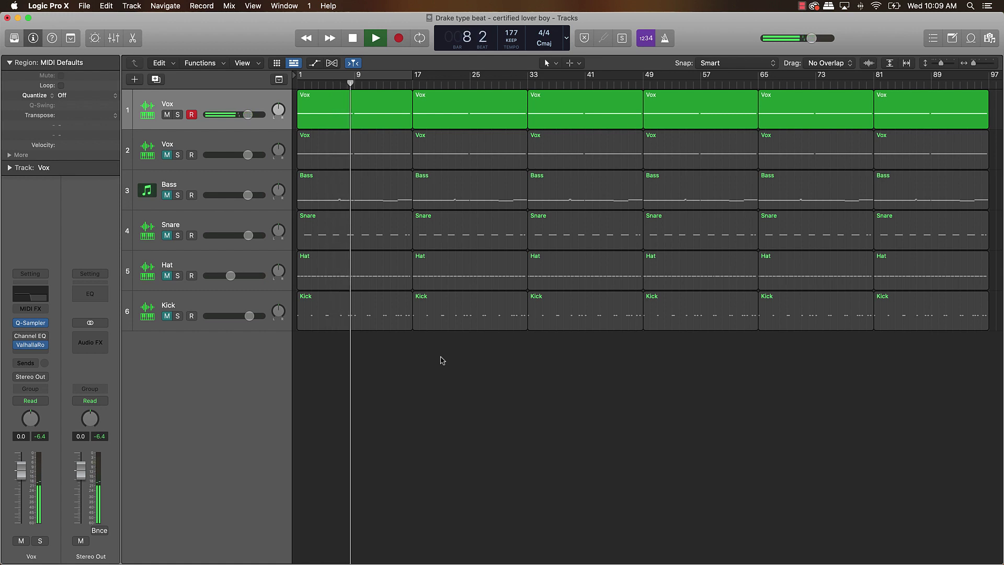
pyautogui.press('space')
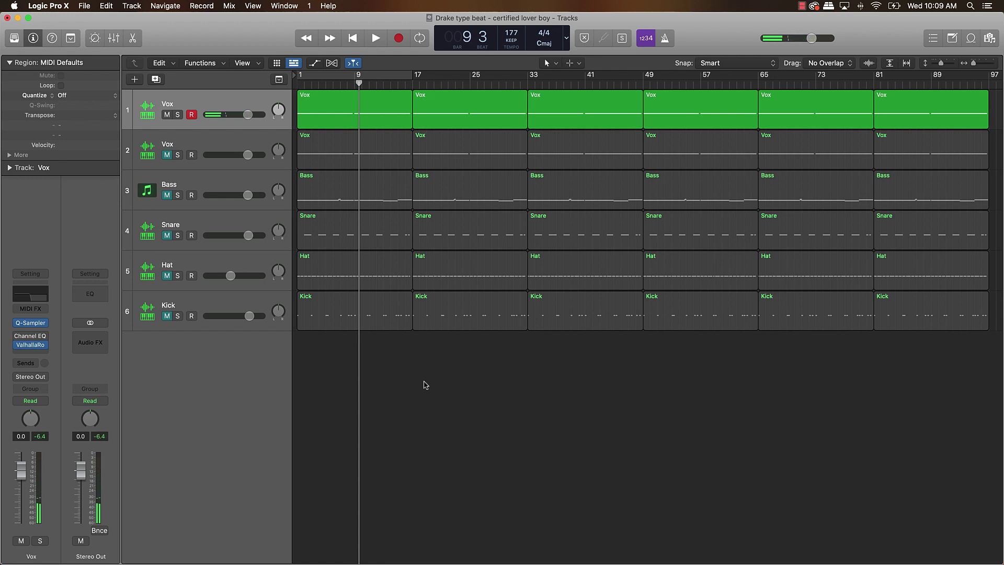
# Mute the first Vox track's five regions from bar 17 to bar 97, leaving only its opening region active
pyautogui.click(481, 105)
pyautogui.keyDown('shift'); pyautogui.click(582, 112); pyautogui.keyUp('shift')
pyautogui.keyDown('shift'); pyautogui.click(715, 113); pyautogui.keyUp('shift')
pyautogui.keyDown('shift'); pyautogui.click(792, 110); pyautogui.keyUp('shift')
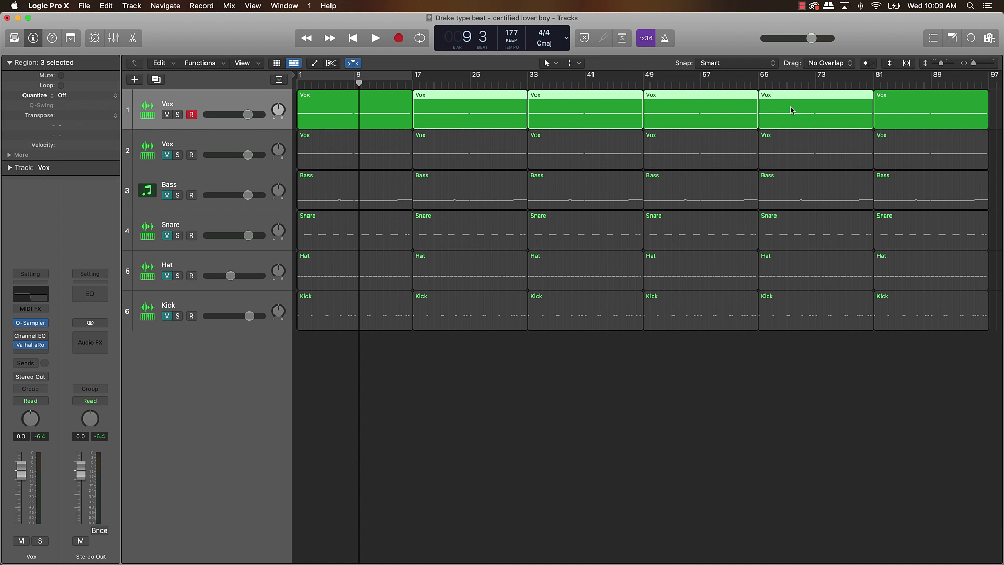
pyautogui.keyDown('shift'); pyautogui.click(883, 107); pyautogui.keyUp('shift')
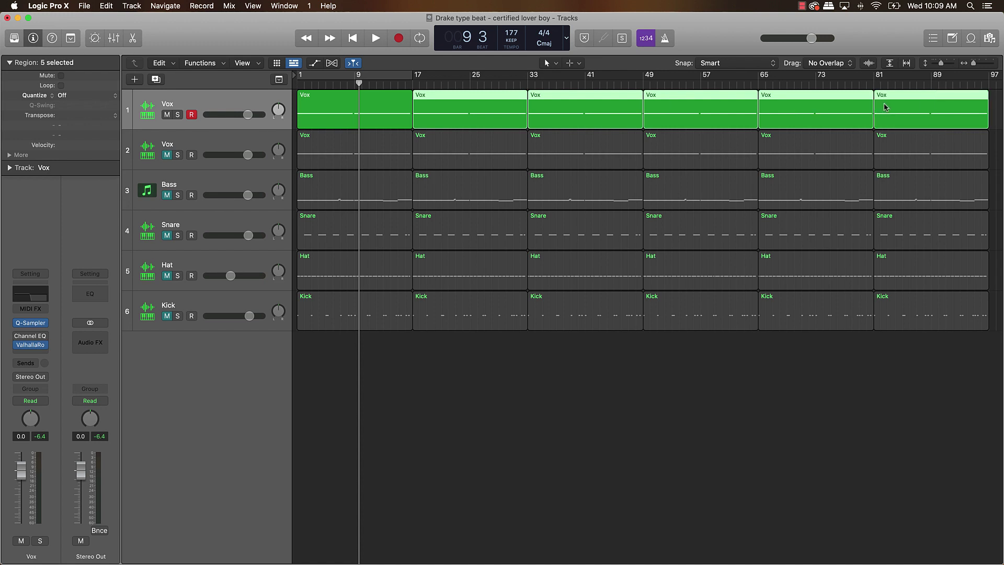
pyautogui.hotkey('ctrl', 'm')
pyautogui.hotkey('ctrl', 'm')
pyautogui.hotkey('ctrl', 'm')
pyautogui.hotkey('ctrl', 'm')
pyautogui.hotkey('ctrl', 'm')
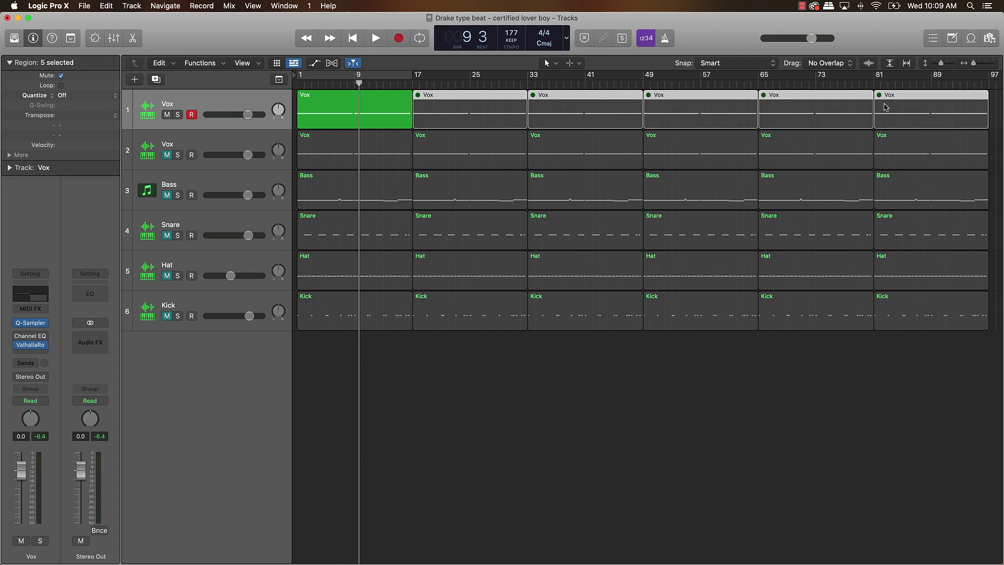
# Mute the bar 1 to 17 regions of the second Vox, Bass, Snare, Hat and Kick tracks
pyautogui.click(545, 432)
pyautogui.moveTo(344, 357); pyautogui.dragTo(331, 160)
pyautogui.hotkey('ctrl', 'm')
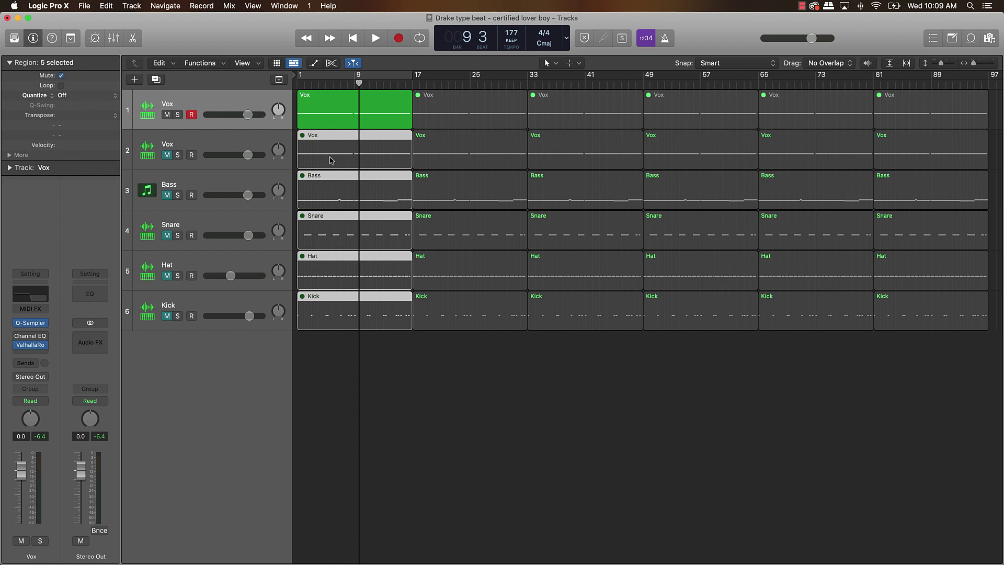
pyautogui.click(533, 432)
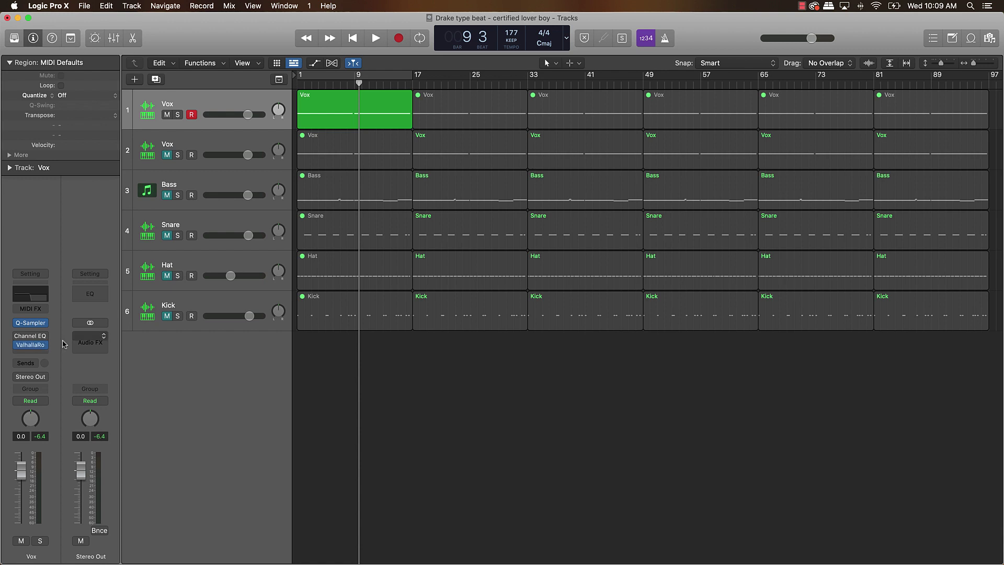
# Cycle bars 1 to 17 and play back the Vox-only intro
pyautogui.click(406, 78)
pyautogui.press('super+Right')
pyautogui.press('super+Right')
pyautogui.press('super+Right')
pyautogui.press('super+Right')
pyautogui.press('super+Right')
pyautogui.press('super+Right')
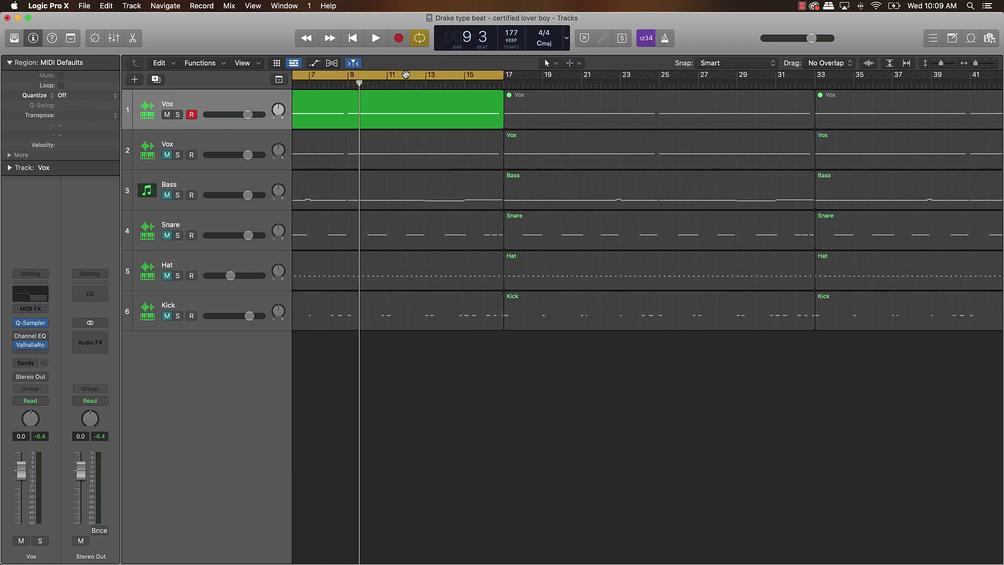
pyautogui.press('super+Right')
pyautogui.press('super+Right')
pyautogui.press('super+Right')
pyautogui.press('super+Right')
pyautogui.press('super+Right')
pyautogui.press('super+Right')
pyautogui.press('super+Right')
pyautogui.press('super+Right')
pyautogui.press('super+Right')
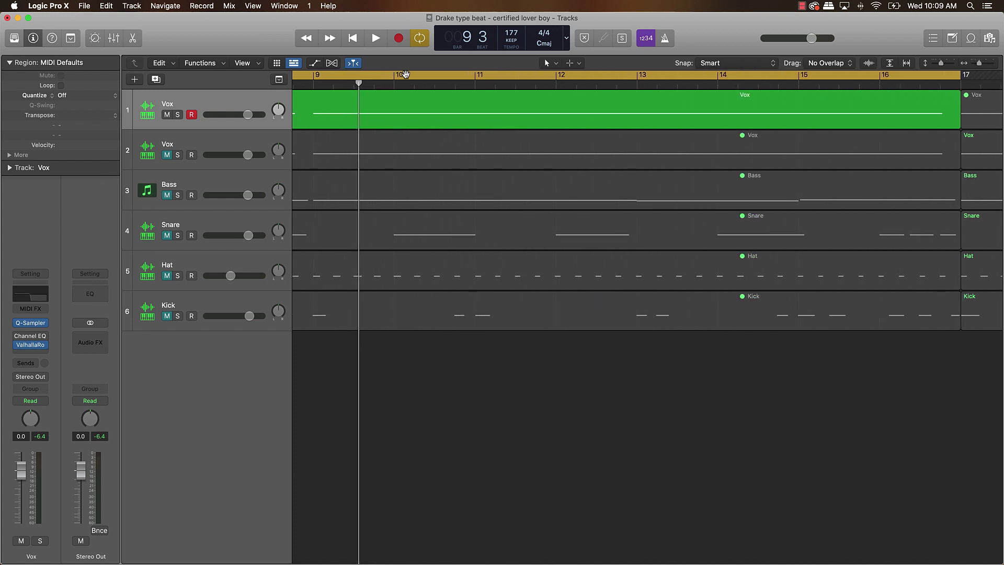
pyautogui.press('super+Left')
pyautogui.press('super+Left')
pyautogui.press('super+Left')
pyautogui.press('super+Left')
pyautogui.press('super+Left')
pyautogui.press('super+Left')
pyautogui.press('super+Left')
pyautogui.press('super+Left')
pyautogui.press('super+Left')
pyautogui.press('super+Left')
pyautogui.press('super+Left')
pyautogui.press('super+Left')
pyautogui.press('super+Left')
pyautogui.press('super+Left')
pyautogui.press('super+Left')
pyautogui.press('super+Left')
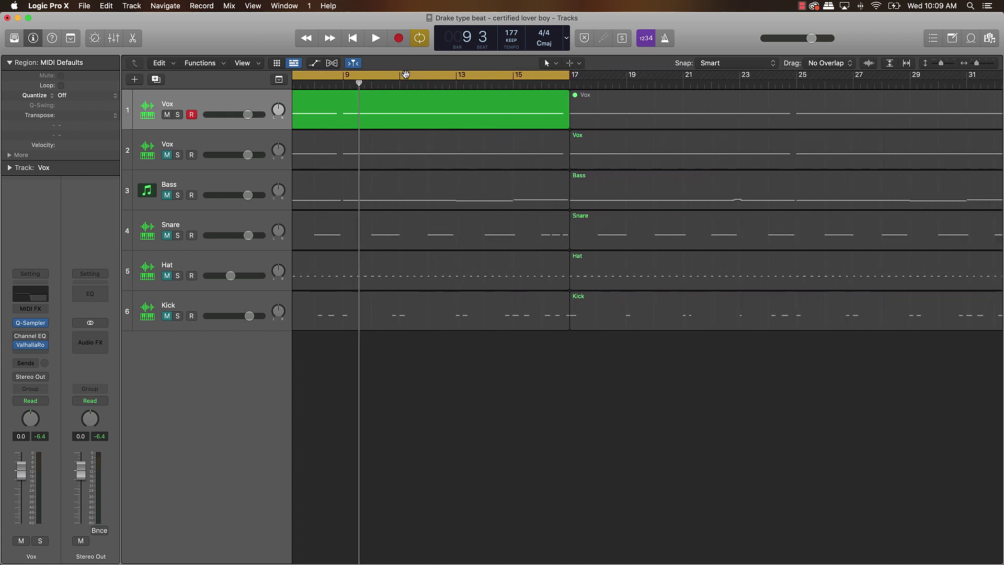
pyautogui.press('super+Left')
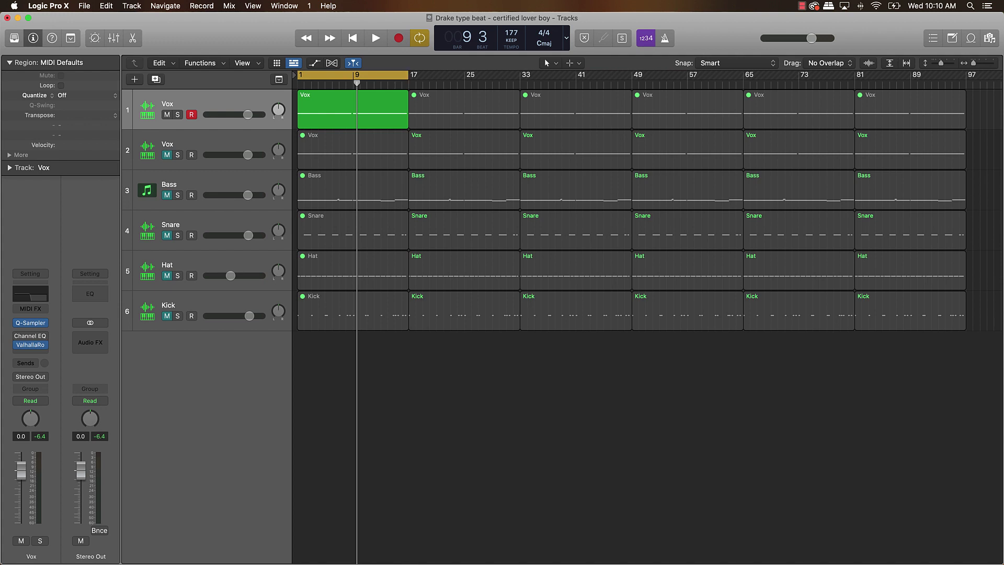
pyautogui.press('space')
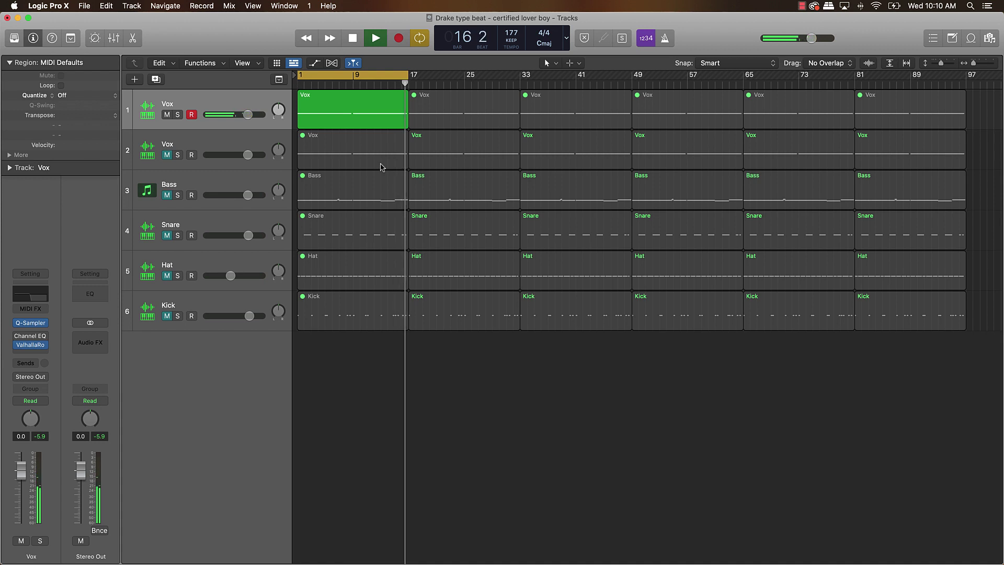
pyautogui.press('space')
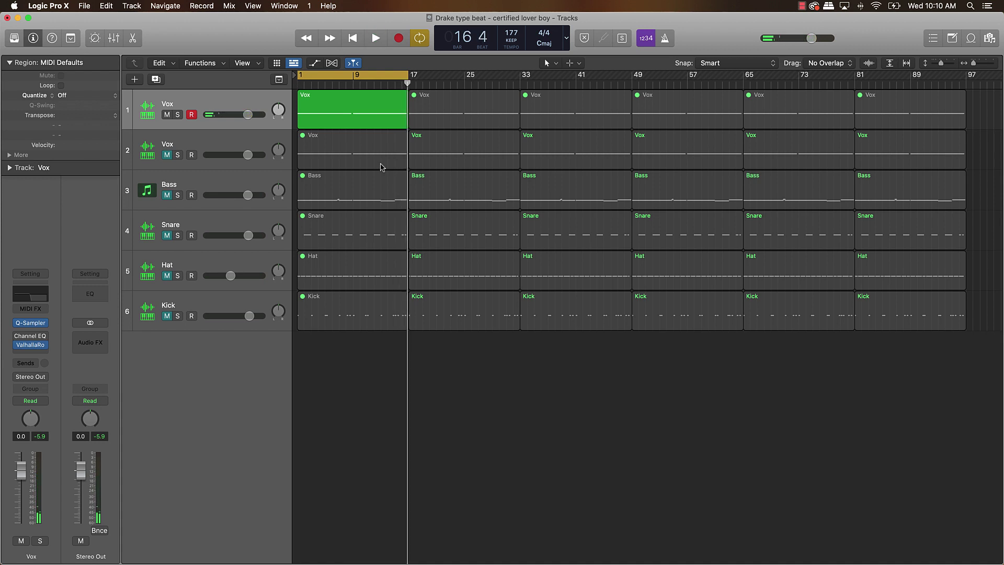
# Split the opening regions on all six tracks at bar 9, keeping the notes that cross the split point
pyautogui.moveTo(367, 84); pyautogui.dragTo(353, 95)
pyautogui.moveTo(388, 351); pyautogui.dragTo(393, 90)
pyautogui.press('super+t')
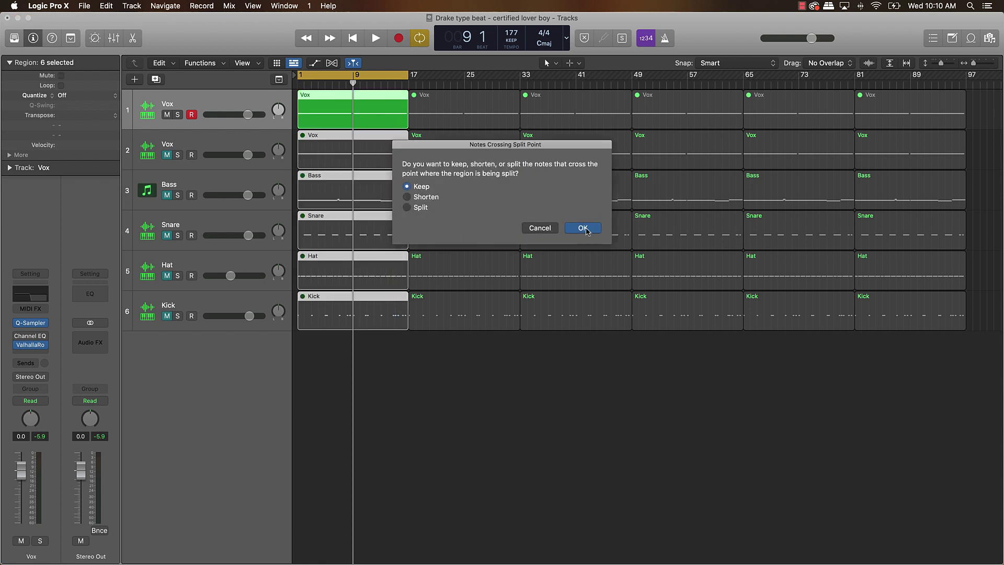
pyautogui.click(583, 228)
# Shorten the intro by deleting the bar 9 to 17 regions and moving all following regions to start at bar 9, with cycle mode turned off
pyautogui.moveTo(376, 344); pyautogui.dragTo(977, 347)
pyautogui.press('Delete')
pyautogui.moveTo(456, 325); pyautogui.dragTo(401, 327)
pyautogui.click(362, 74)
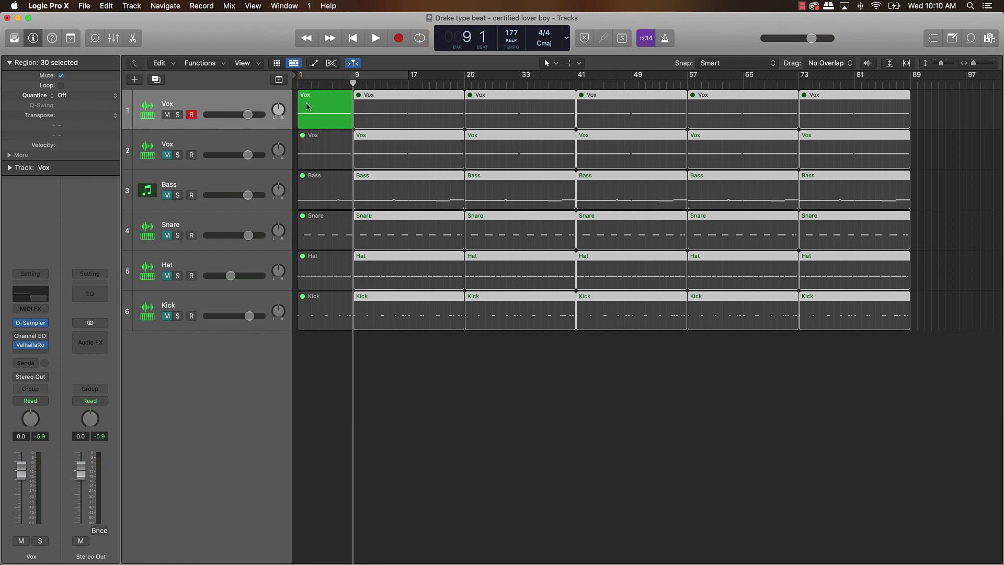
pyautogui.click(413, 343)
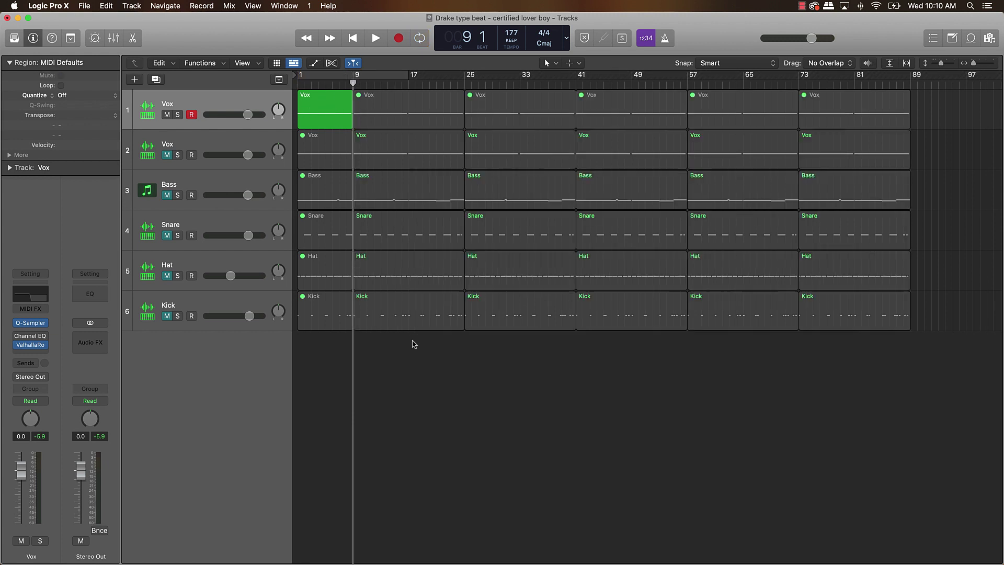
# Set the cycle range to bars 9 to 25 and unmute the first Vox track's region there
pyautogui.click(377, 75)
pyautogui.moveTo(363, 75); pyautogui.dragTo(418, 76)
pyautogui.click(389, 115)
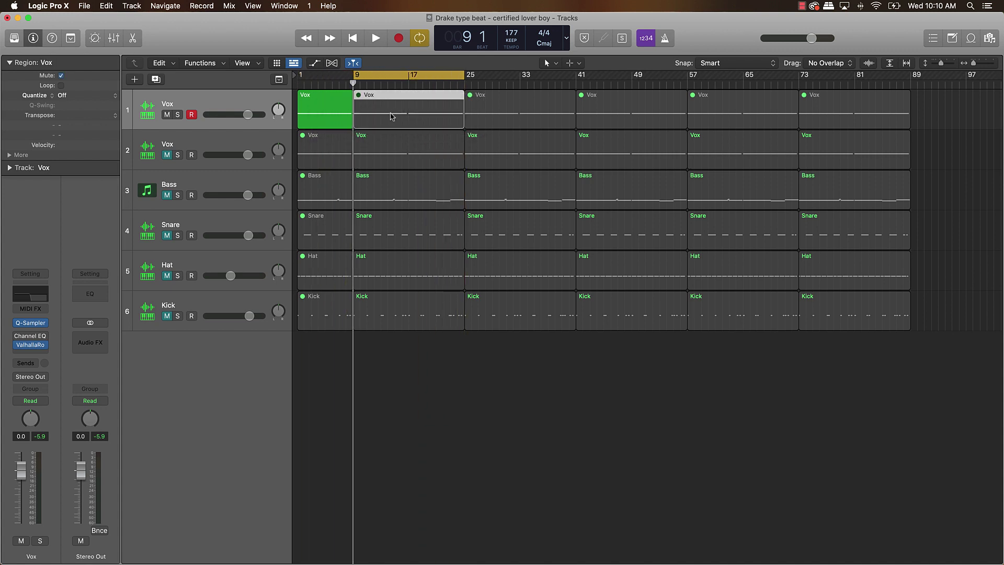
pyautogui.hotkey('ctrl', 'm')
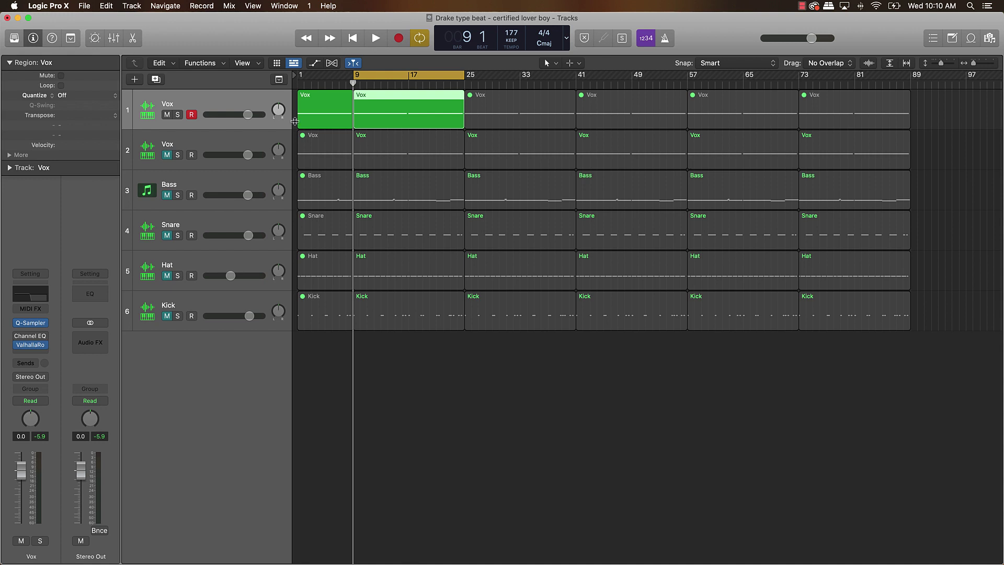
# Unmute the Bass, Snare, Hat and Kick tracks and play the arrangement from bar 1 with cycle mode off
pyautogui.moveTo(166, 197); pyautogui.dragTo(166, 312)
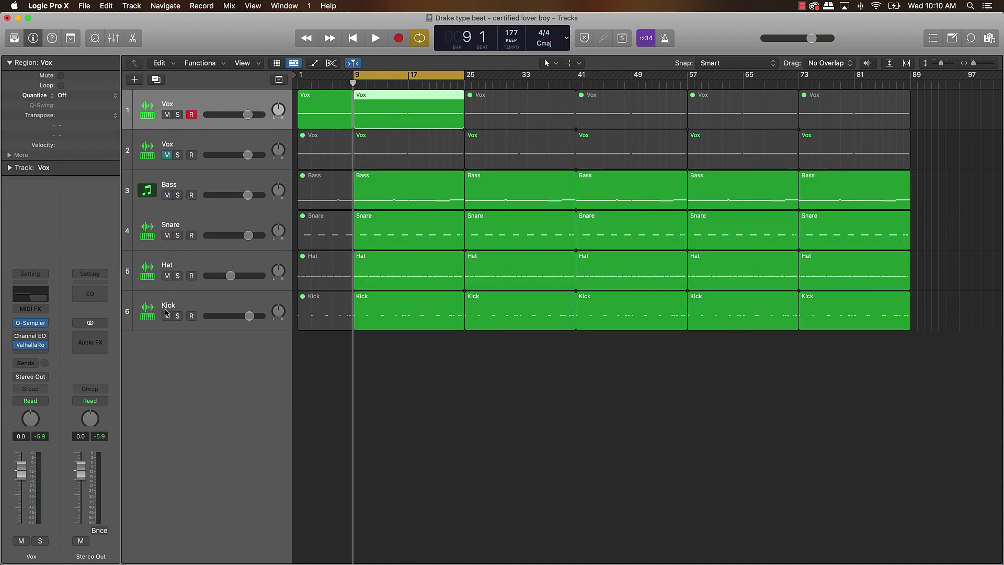
pyautogui.click(551, 392)
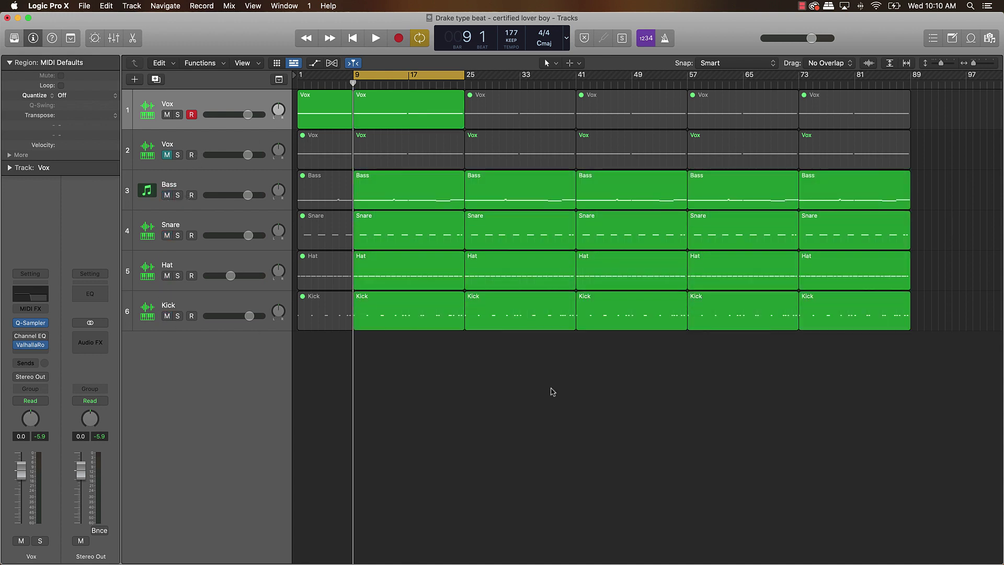
pyautogui.click(417, 74)
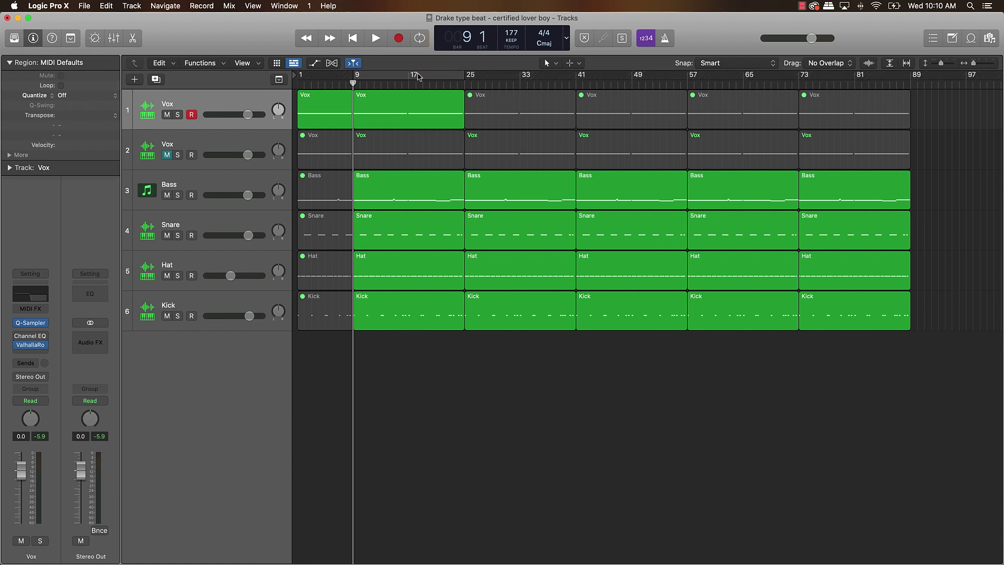
pyautogui.press('Return')
pyautogui.press('space')
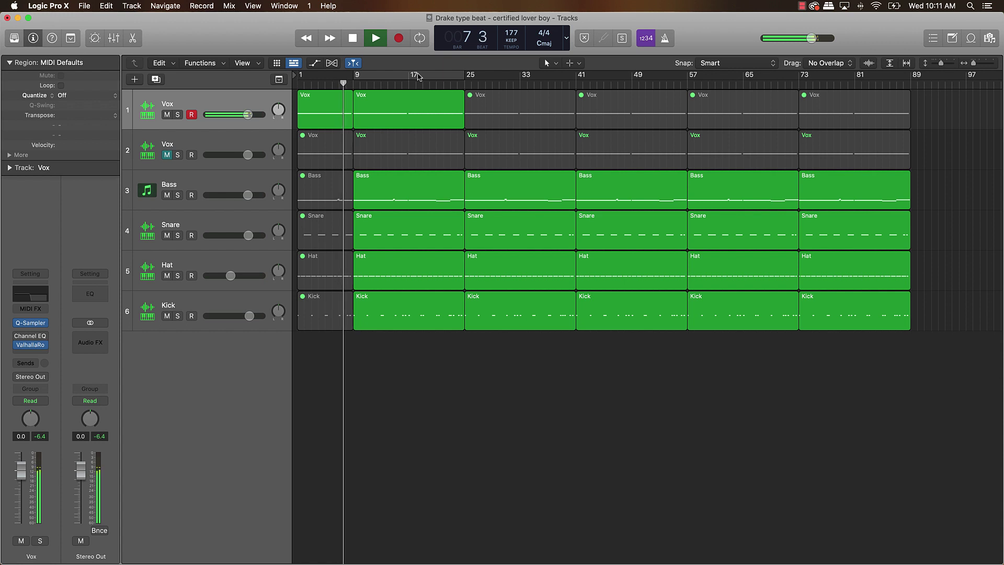
pyautogui.press('space')
# Undo the latest region edits back to the point before the opening regions were split at bar 9
pyautogui.hscroll(1, 418, 77)
pyautogui.press('super+z')
pyautogui.press('super+z')
pyautogui.press('super+z')
pyautogui.press('super+z')
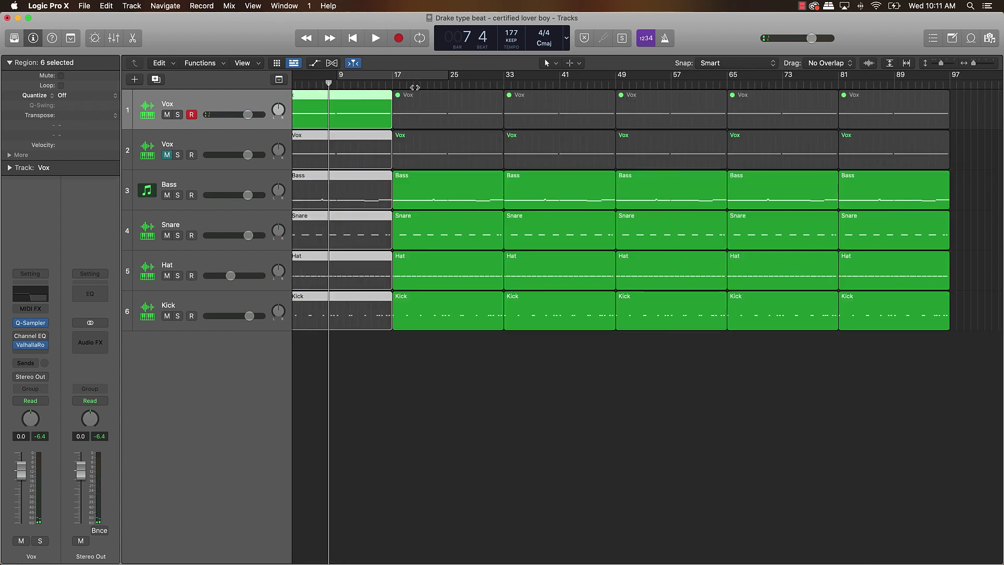
# Play from bar 1 and unmute the first Vox track's bar 17 to 33 region, leaving cycle mode off
pyautogui.press('Return')
pyautogui.press('space')
pyautogui.click(448, 107)
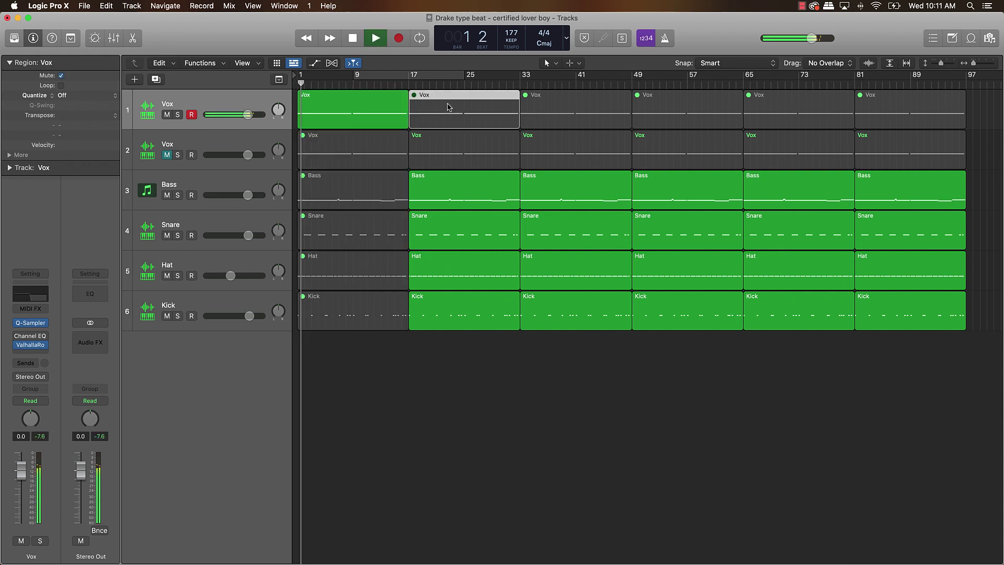
pyautogui.hotkey('ctrl', 'm')
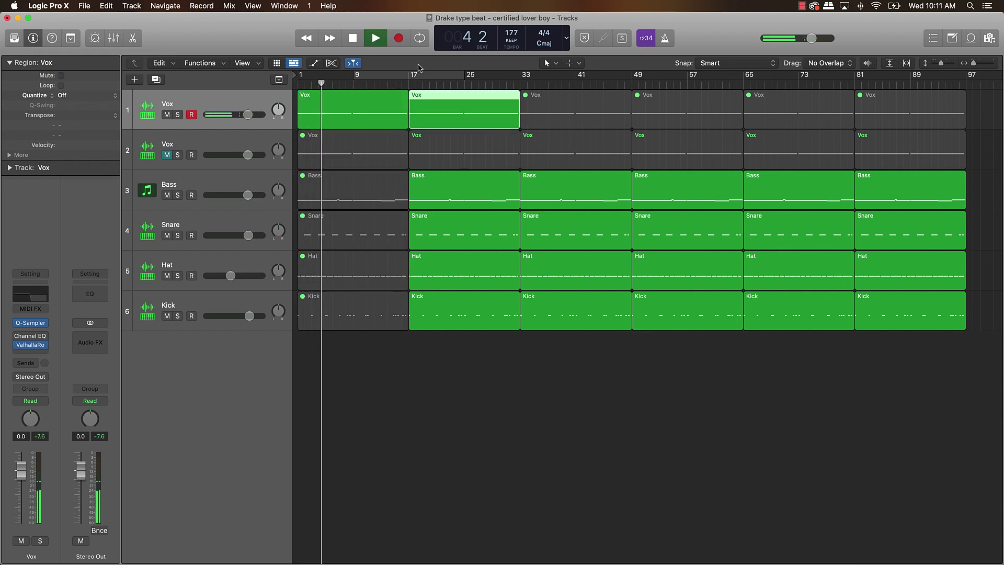
pyautogui.moveTo(415, 76); pyautogui.dragTo(639, 76)
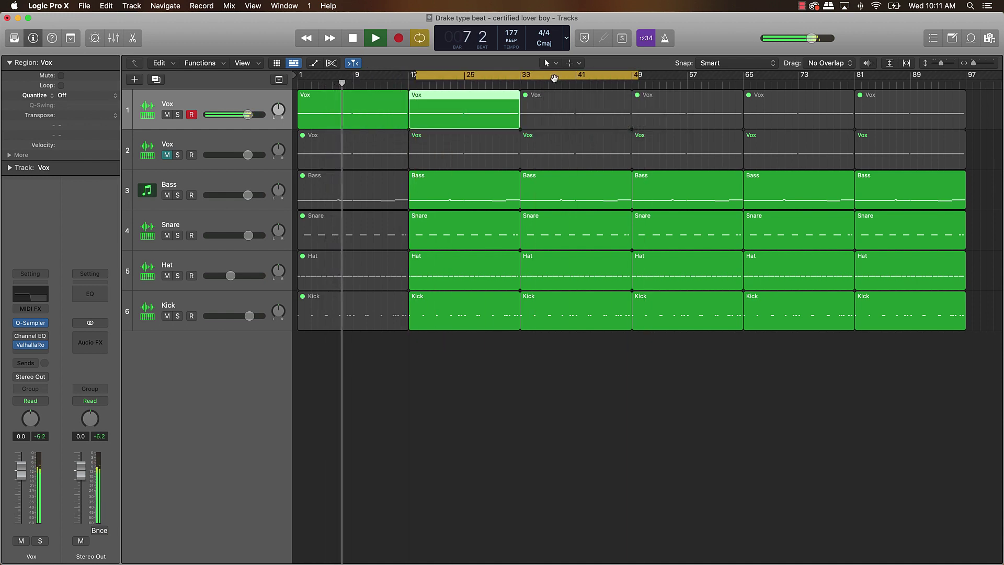
pyautogui.click(554, 77)
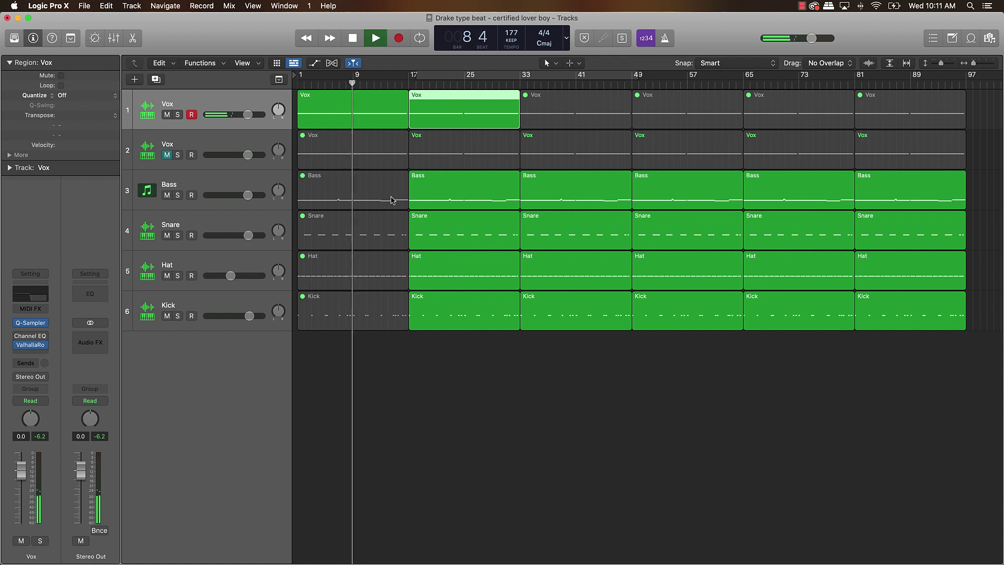
# Unmute the opening Bass region at bars 1 to 17, stop playback and split the region at bar 9
pyautogui.click(331, 200)
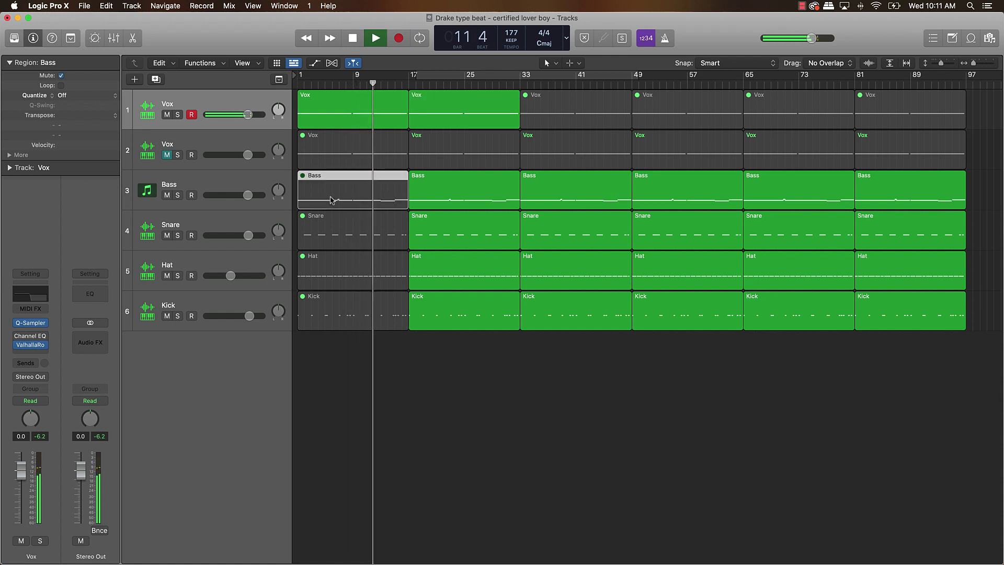
pyautogui.press('m')
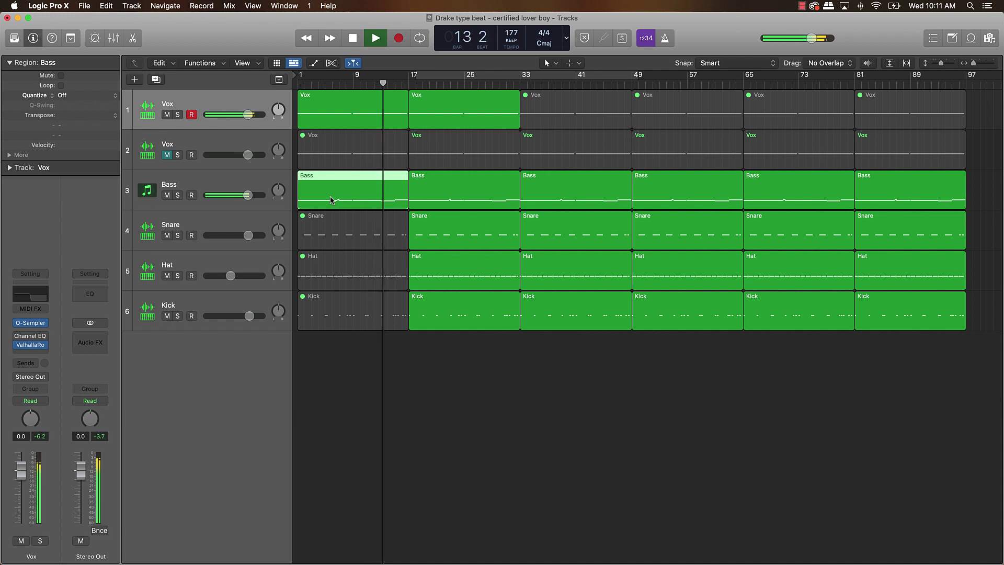
pyautogui.press('space')
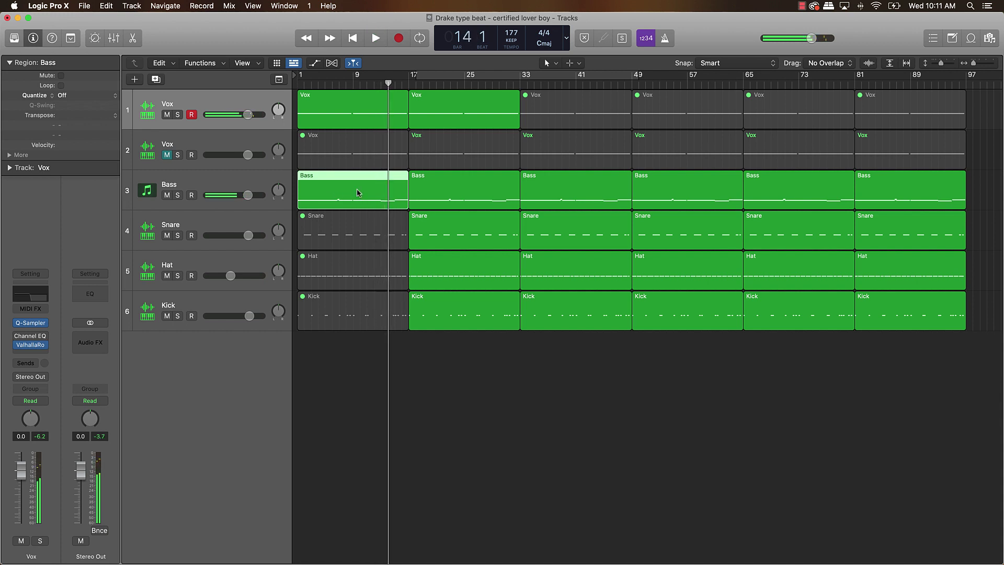
pyautogui.press(',')
pyautogui.press(',')
pyautogui.press(',')
pyautogui.press(',')
pyautogui.press(',')
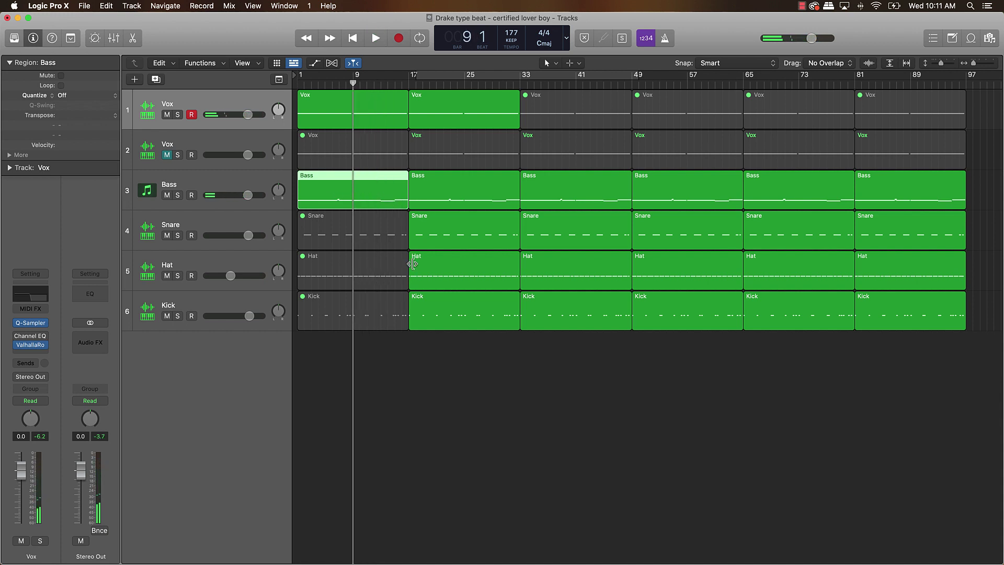
pyautogui.press('super+t')
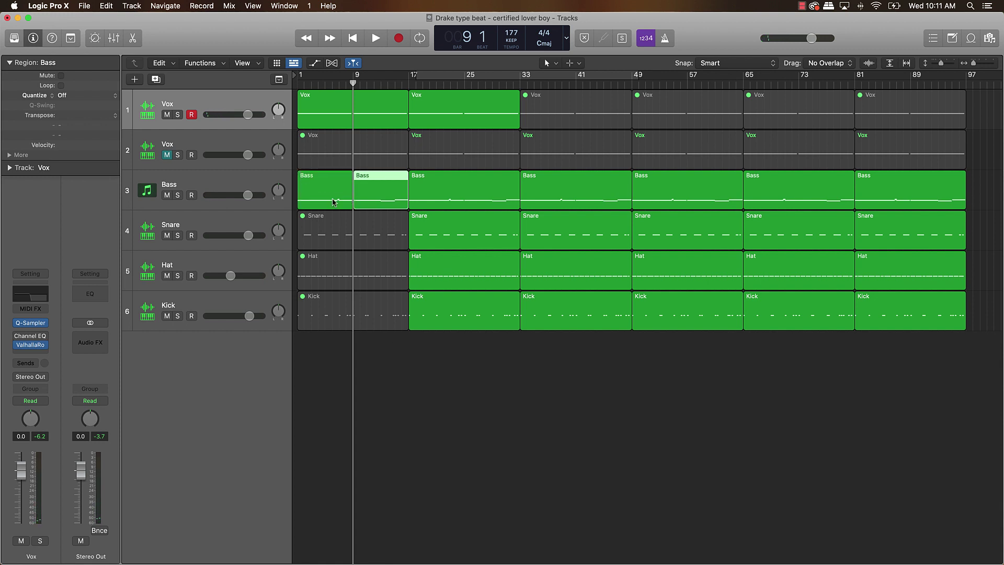
# Mute the Bass region at bars 1 to 9 and return the playhead to bar 1
pyautogui.click(328, 198)
pyautogui.press('m')
pyautogui.press('Return')
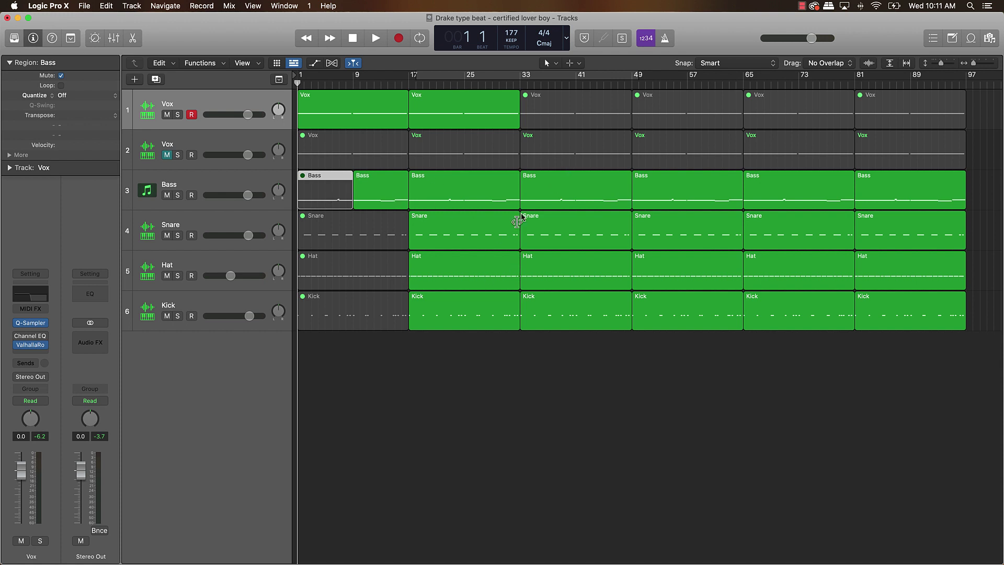
# Play the arrangement through the intro into the full beat and raise the Snare track's volume slightly
pyautogui.press('space')
pyautogui.click(453, 391)
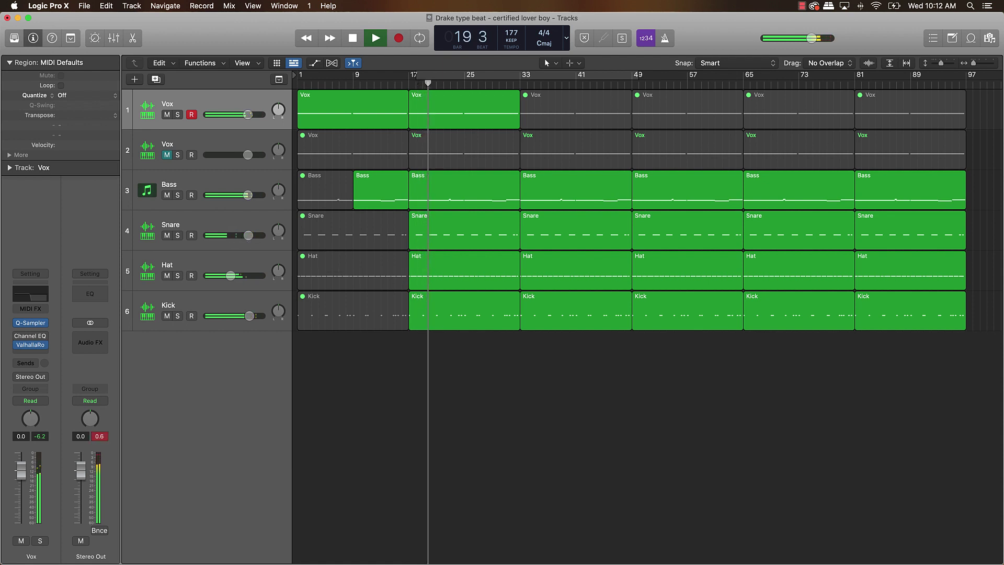
pyautogui.moveTo(248, 235); pyautogui.dragTo(256, 235)
# Mute the second Vox track's bar 17 to 33 region and unmute the second Vox track itself
pyautogui.click(455, 160)
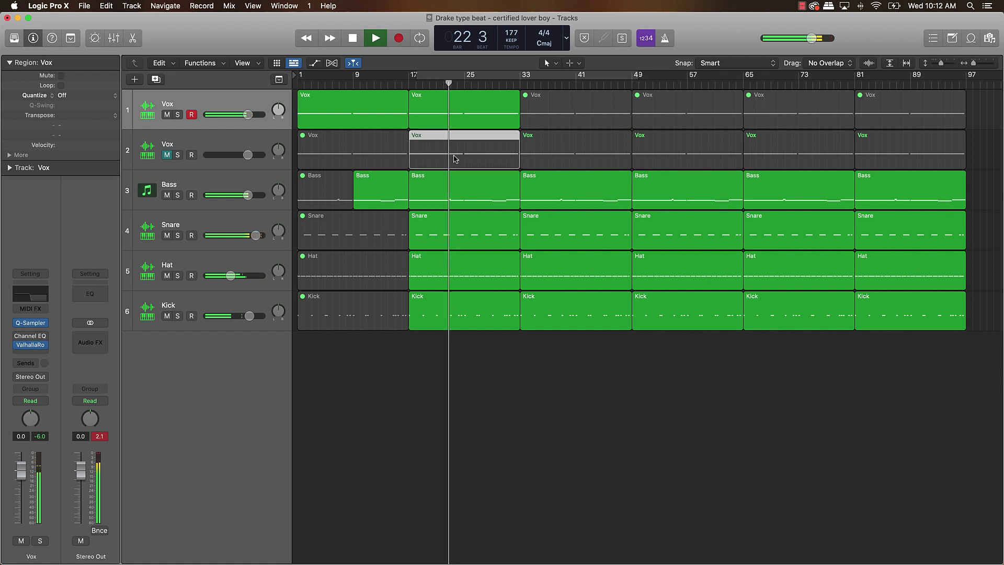
pyautogui.hotkey('ctrl', 'm')
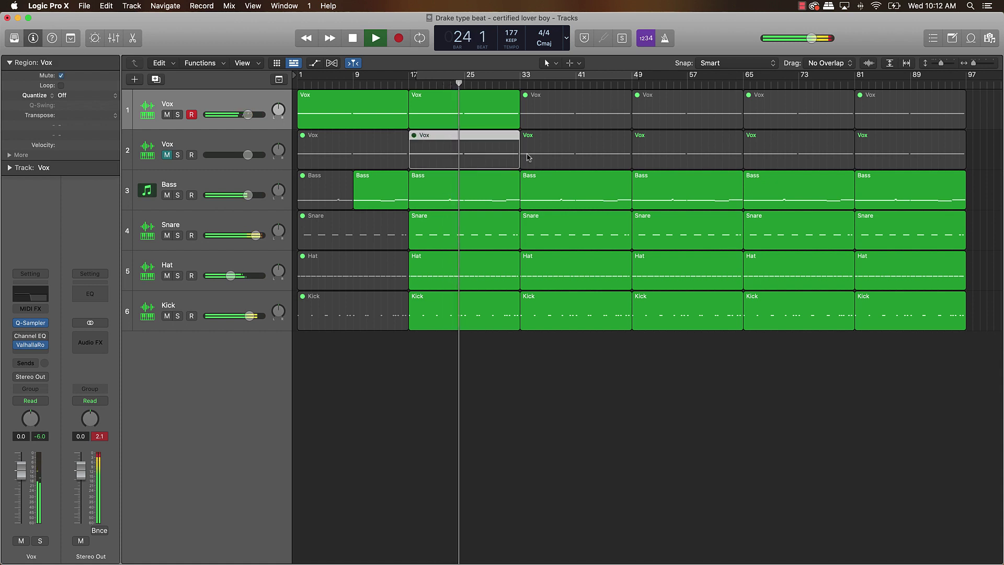
pyautogui.hotkey('ctrl', 'm')
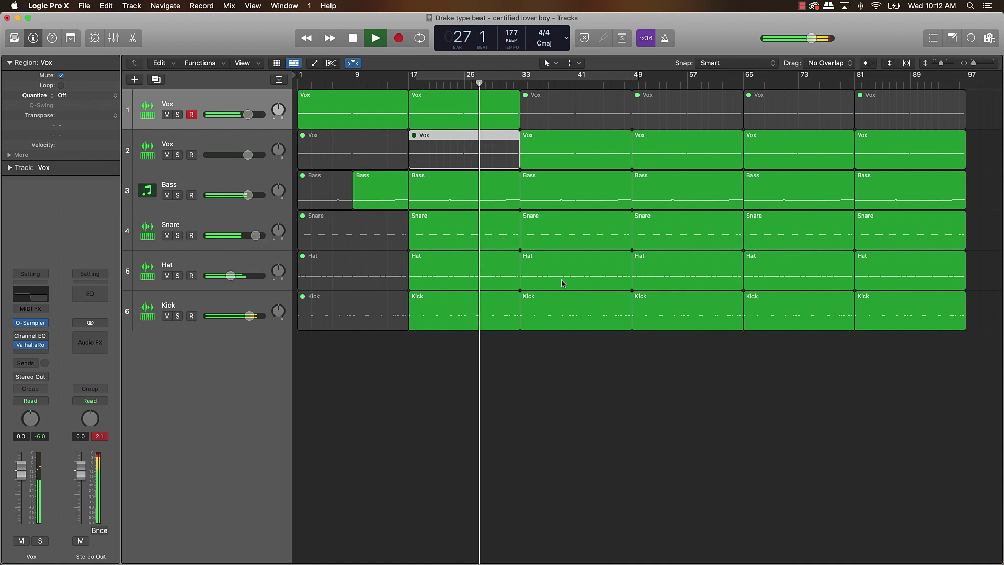
# Move the Kick track above Snare, mute the Kick, Snare and Hat tracks, and stop playback
pyautogui.moveTo(216, 302); pyautogui.dragTo(235, 228)
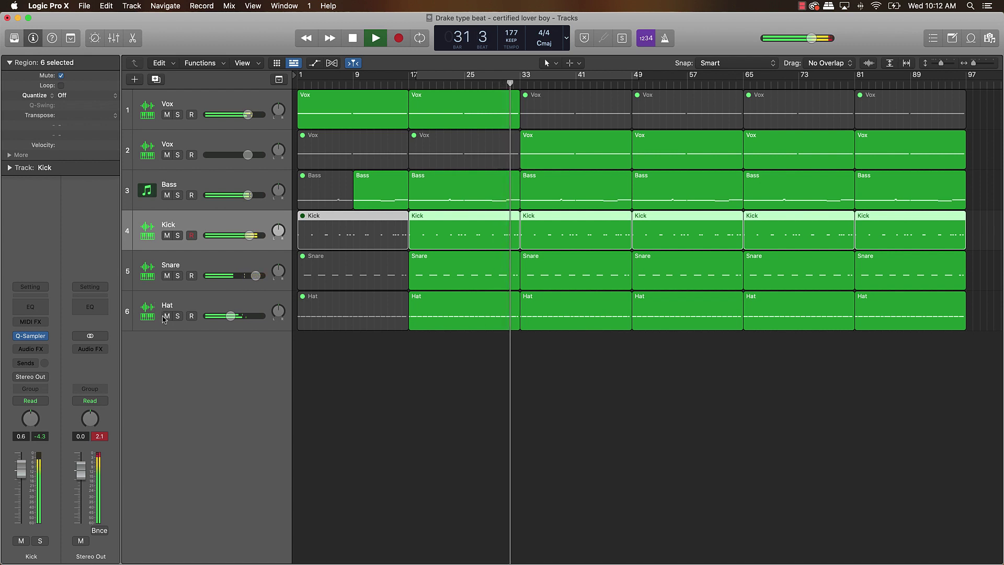
pyautogui.moveTo(166, 315); pyautogui.dragTo(167, 235)
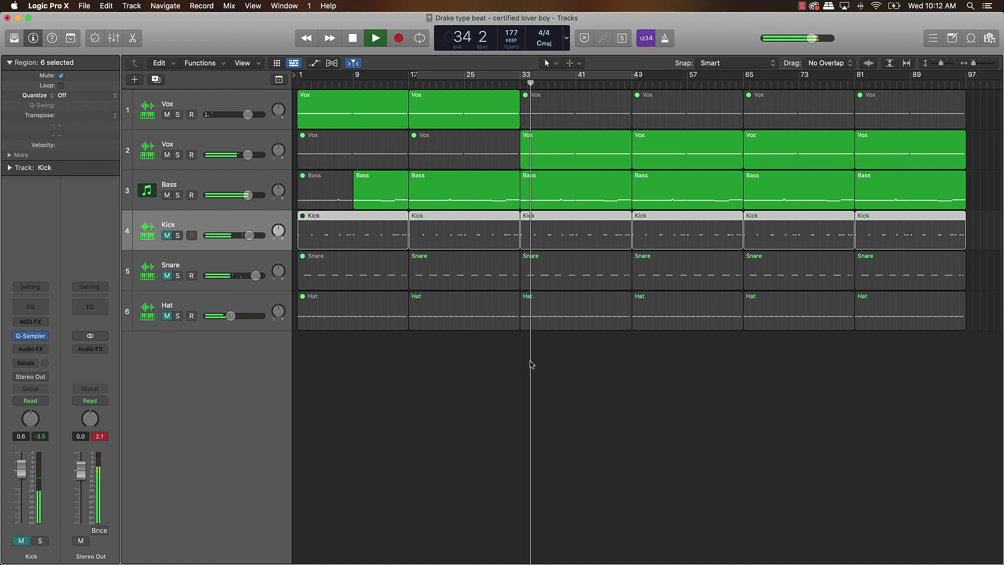
pyautogui.press('space')
pyautogui.click(628, 386)
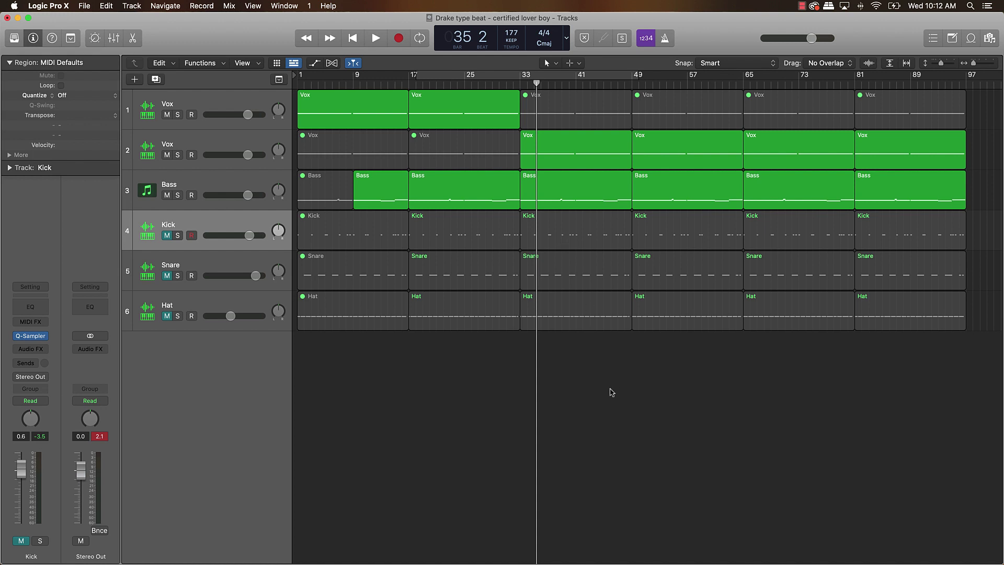
# Inspect the Channel EQ on the second Vox track and close its window
pyautogui.moveTo(607, 391); pyautogui.dragTo(578, 249)
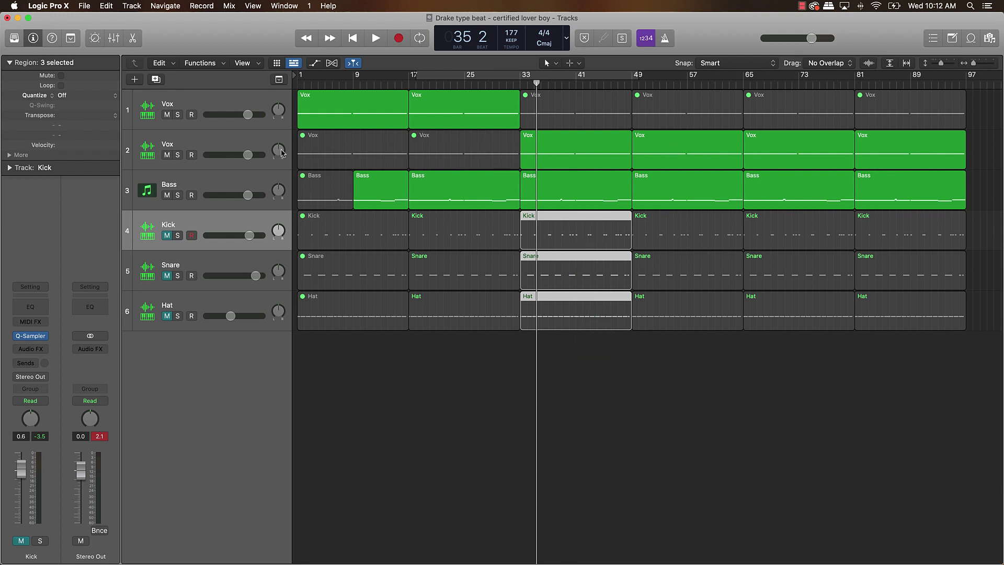
pyautogui.click(225, 141)
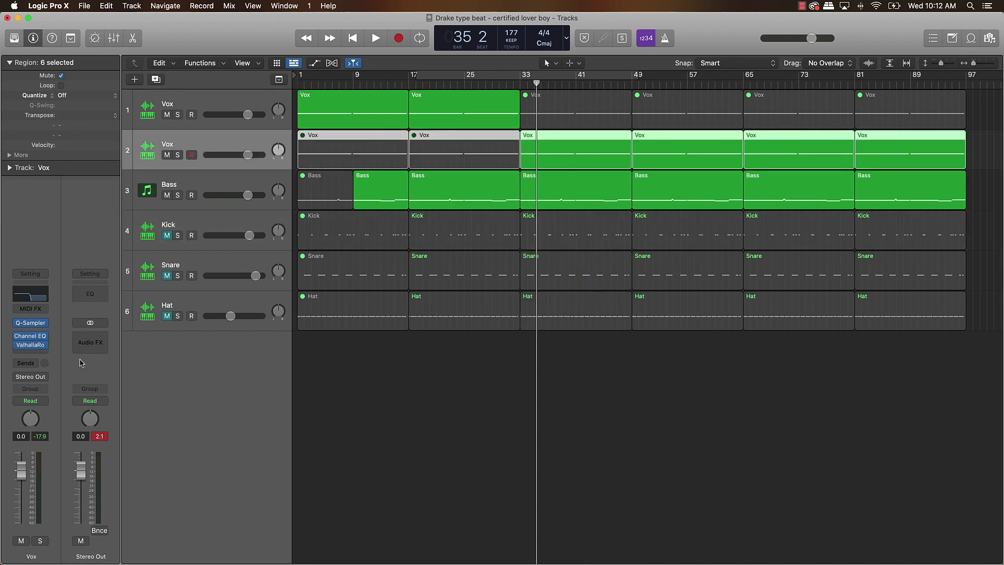
pyautogui.click(30, 337)
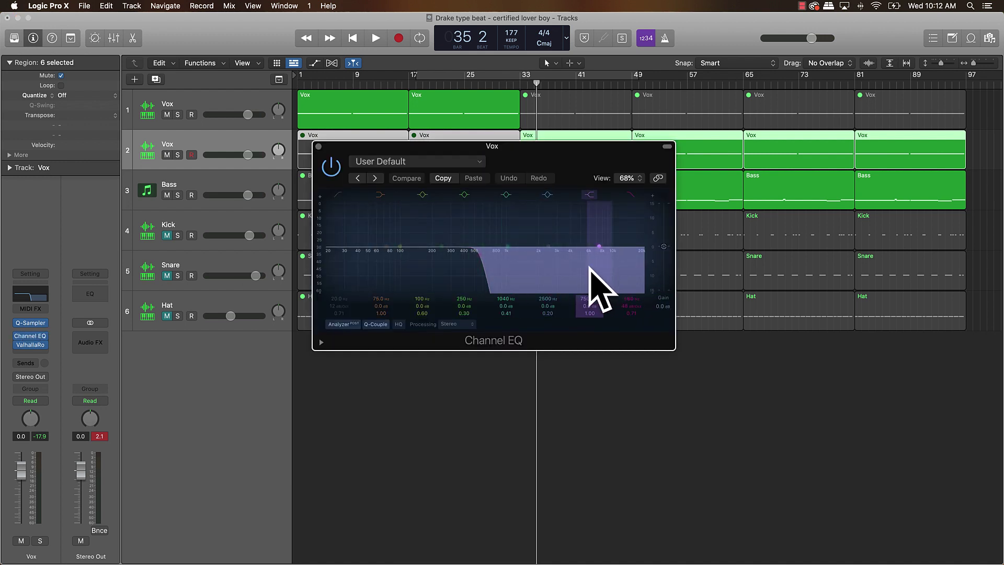
pyautogui.click(319, 147)
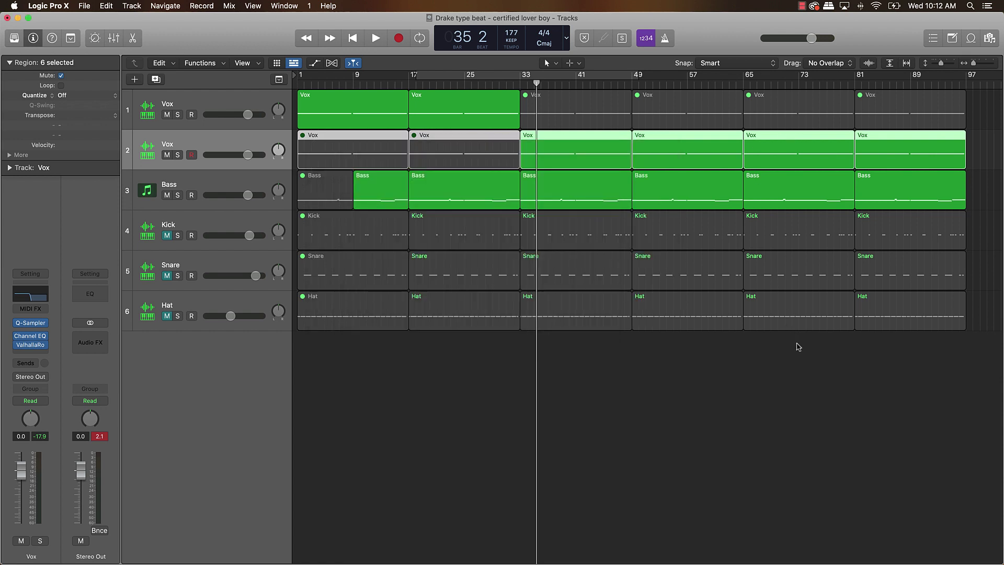
# Delete all regions from bar 65 to bar 97 on all six tracks
pyautogui.moveTo(804, 360); pyautogui.dragTo(930, 89)
pyautogui.press('Delete')
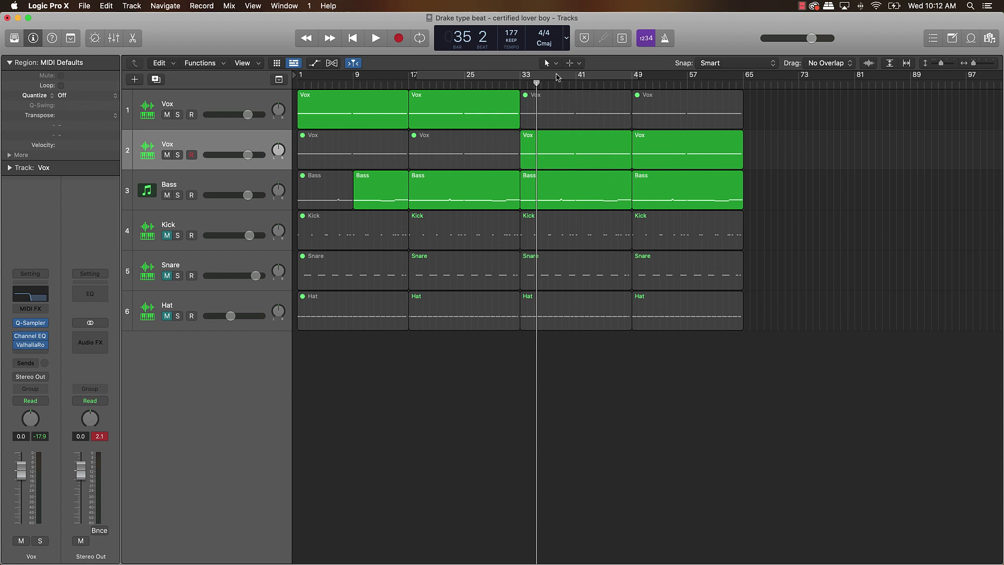
# Mark bars 1 to 33 with the cycle range and examine the opening sections up close, ending with cycle mode off
pyautogui.click(557, 75)
pyautogui.moveTo(556, 75); pyautogui.dragTo(366, 79)
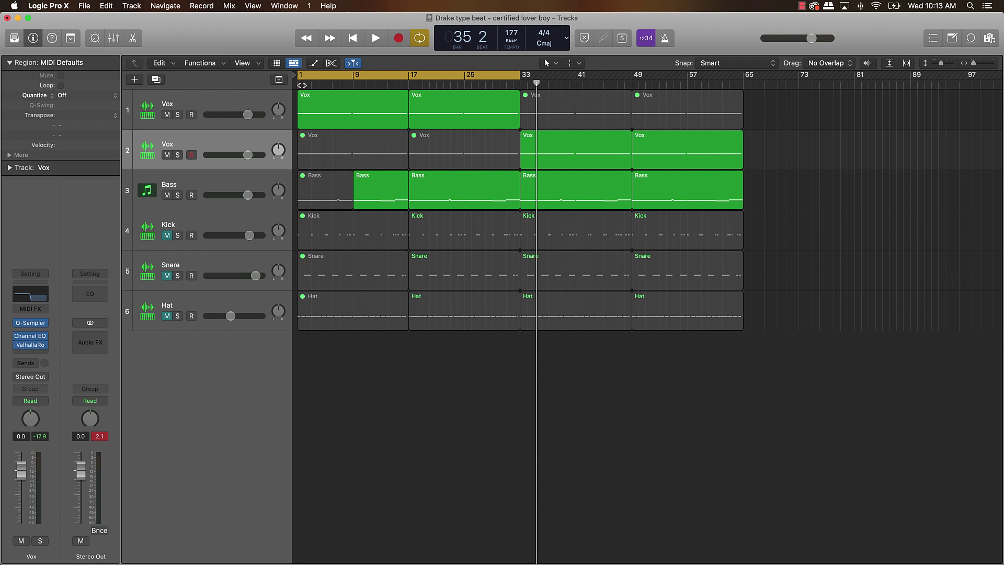
pyautogui.press('super+Right')
pyautogui.press('super+Right')
pyautogui.press('super+Right')
pyautogui.press('super+Right')
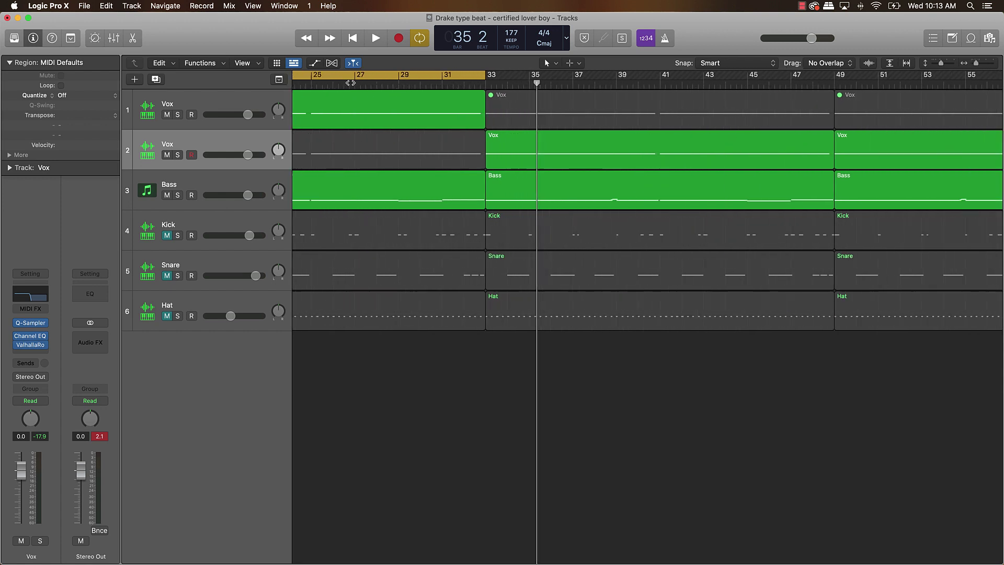
pyautogui.hscroll(-10, 349, 82)
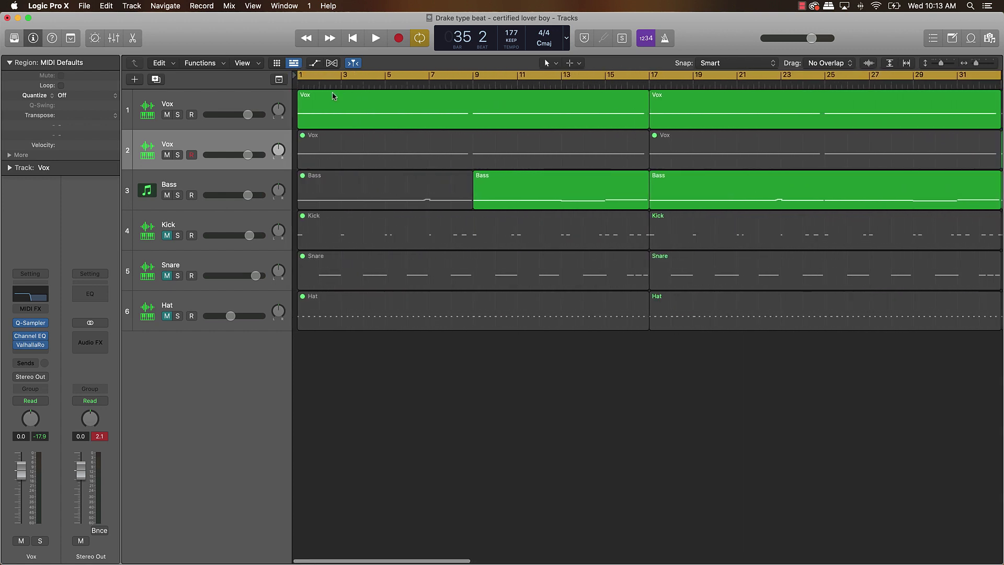
pyautogui.press('super+Right')
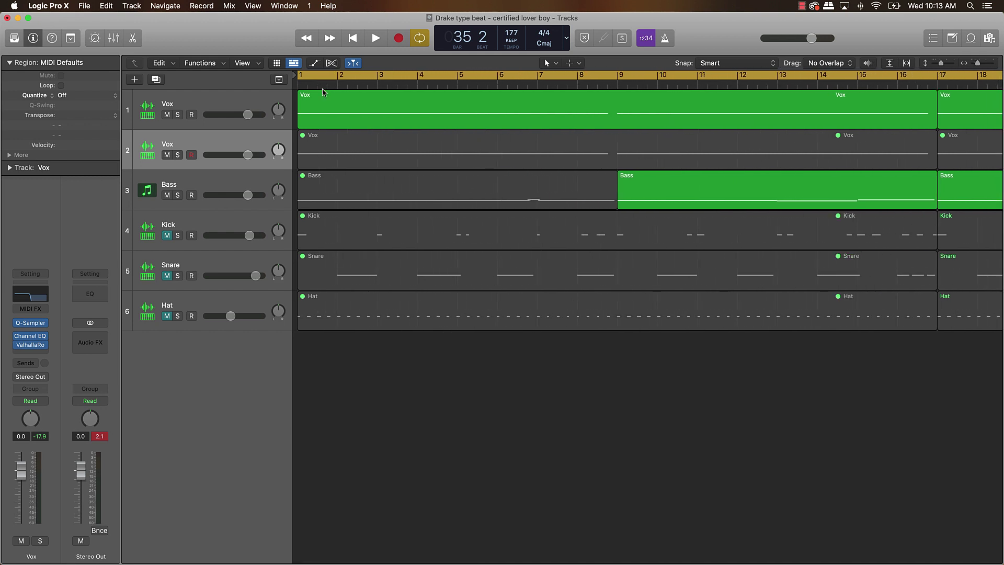
pyautogui.click(933, 78)
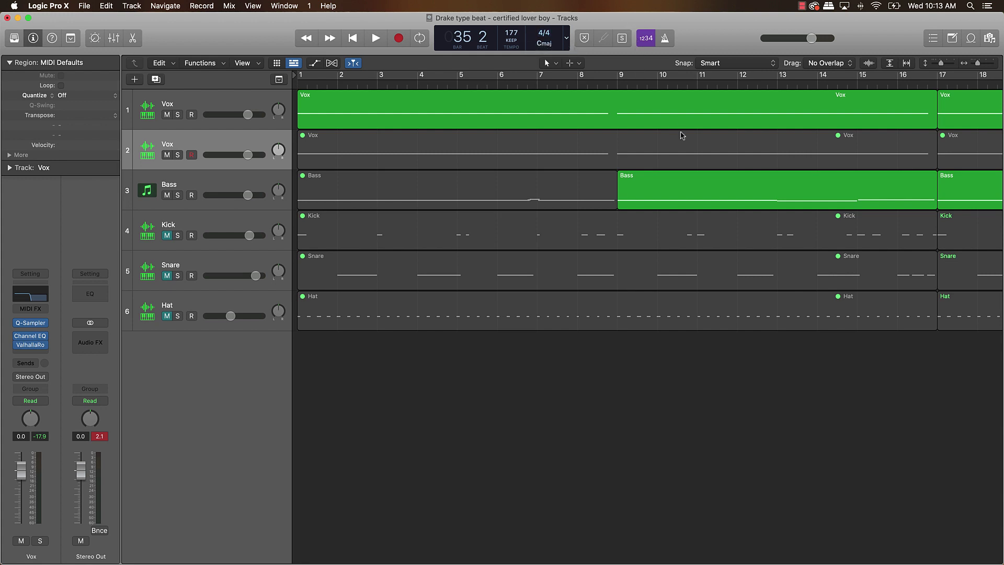
pyautogui.scroll(-10, 649, 129)
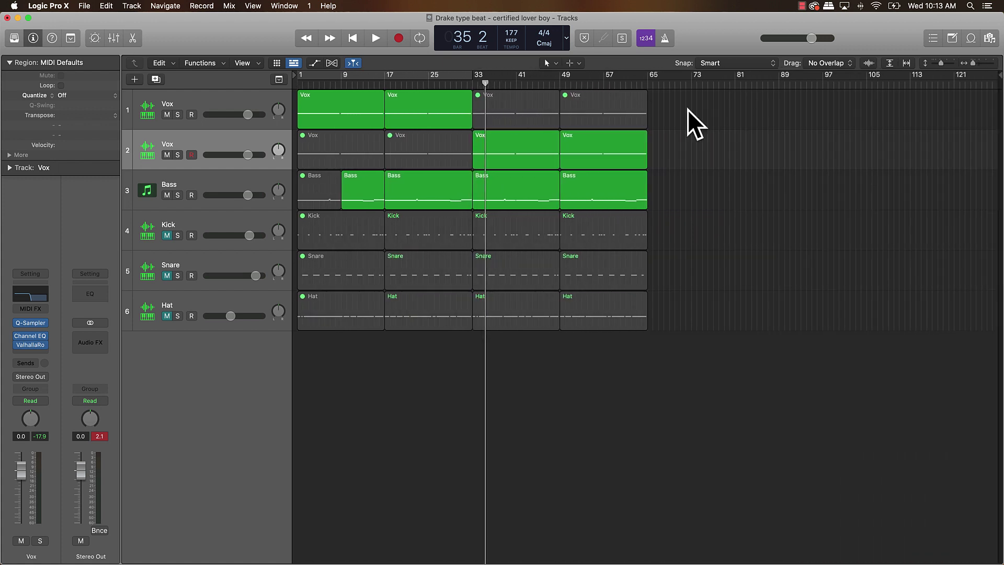
# Set the transport display to Beats & Time and mute the Kick, Snare and Hat regions from bar 33 to bar 49
pyautogui.click(566, 38)
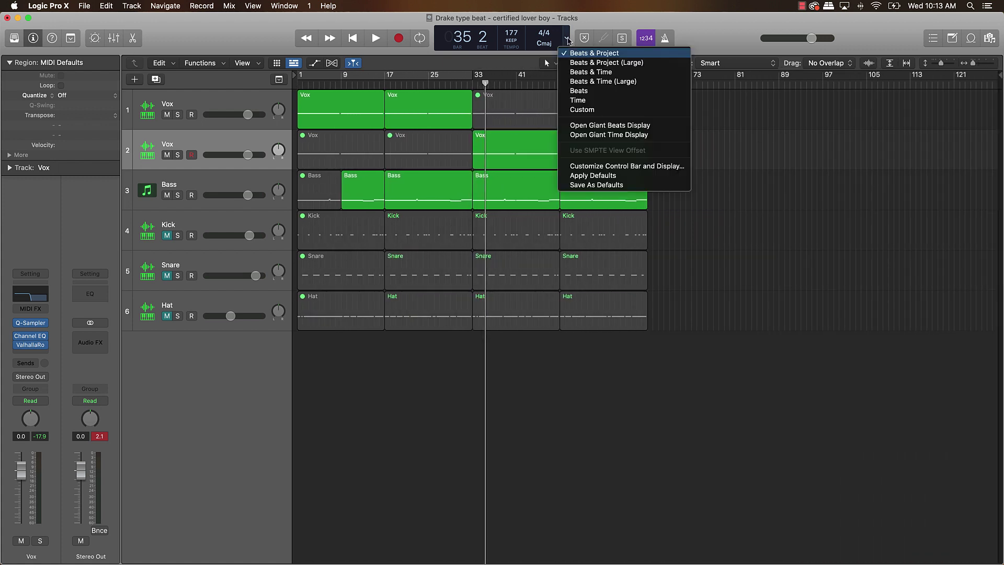
pyautogui.click(580, 73)
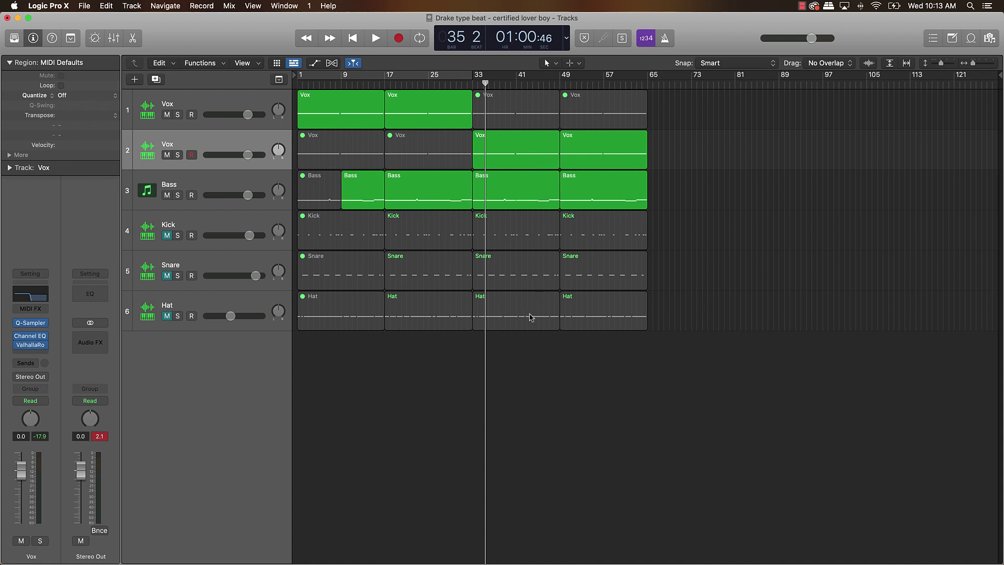
pyautogui.moveTo(510, 359); pyautogui.dragTo(514, 242)
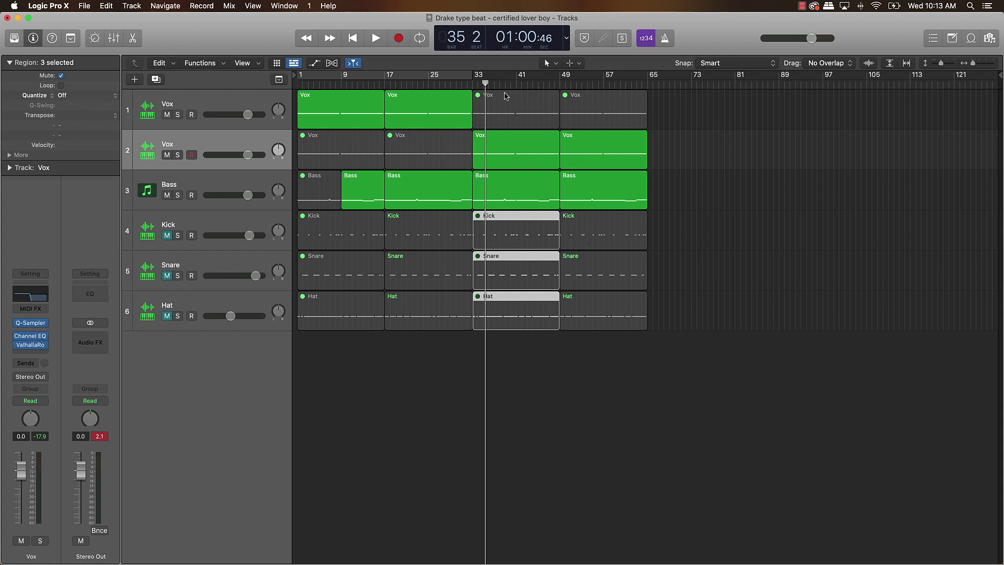
pyautogui.click(561, 365)
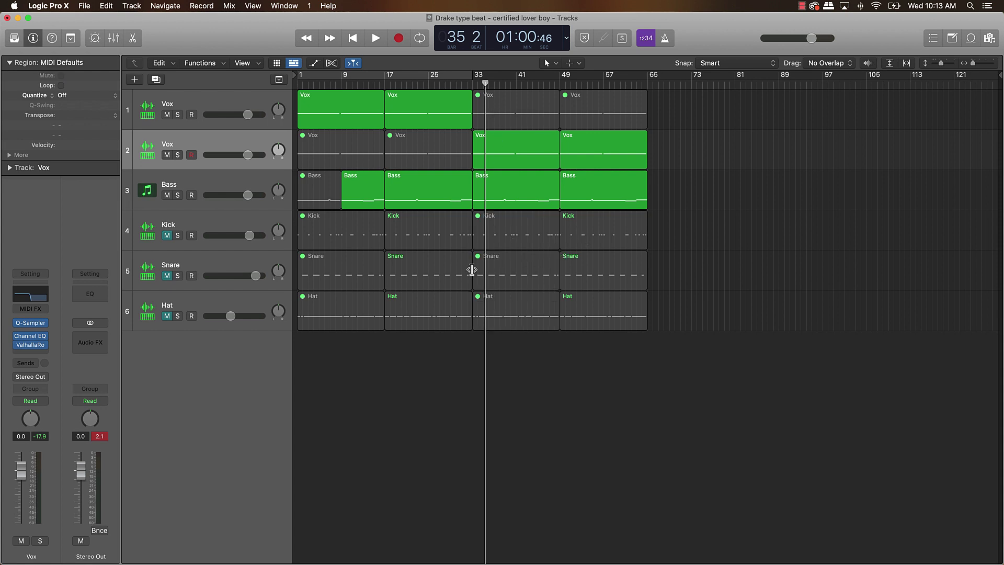
# Split the muted Snare and Kick regions at bar 41 with their second halves unmuted, and unmute the Kick, Snare and Hat tracks
pyautogui.click(477, 274)
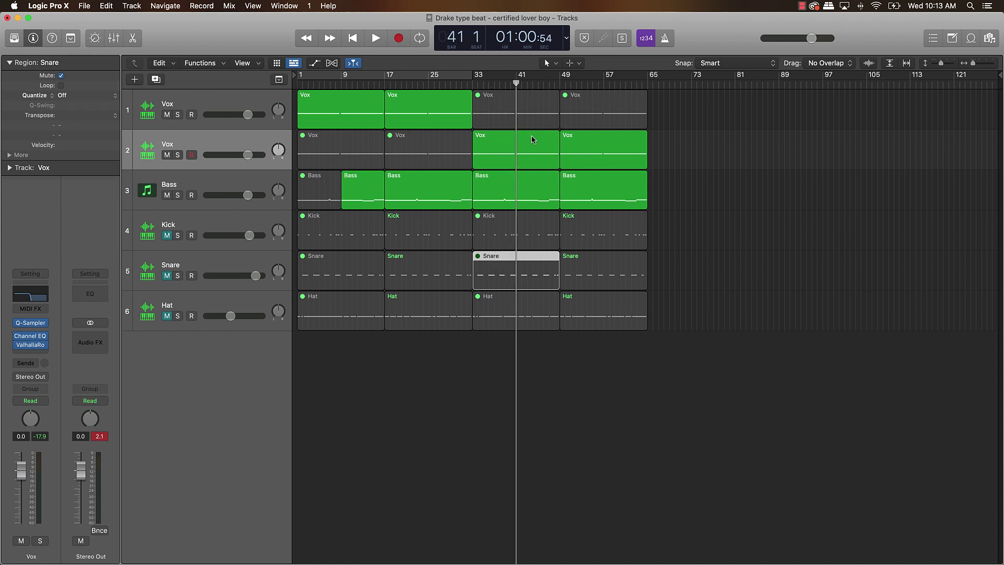
pyautogui.press('super+t')
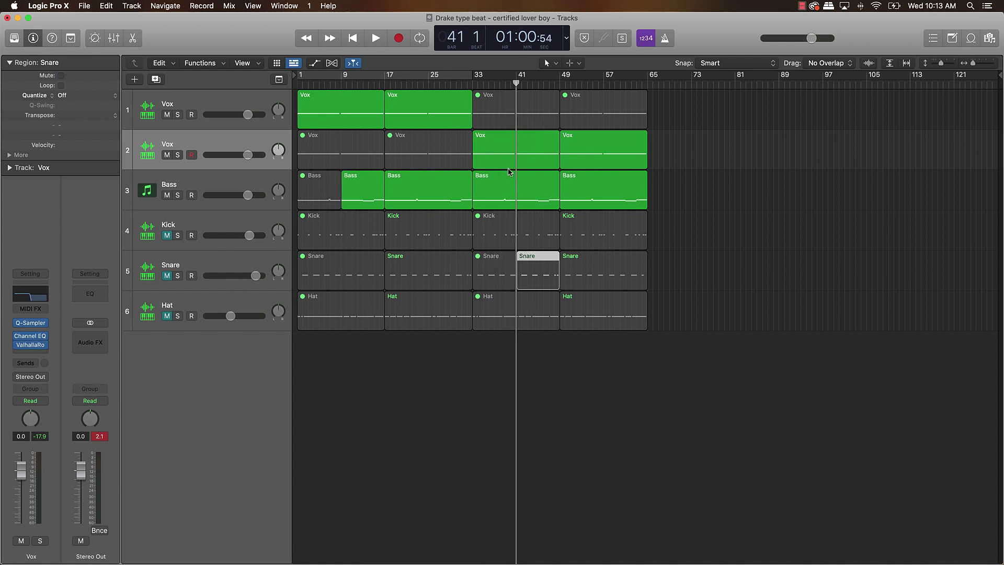
pyautogui.click(516, 241)
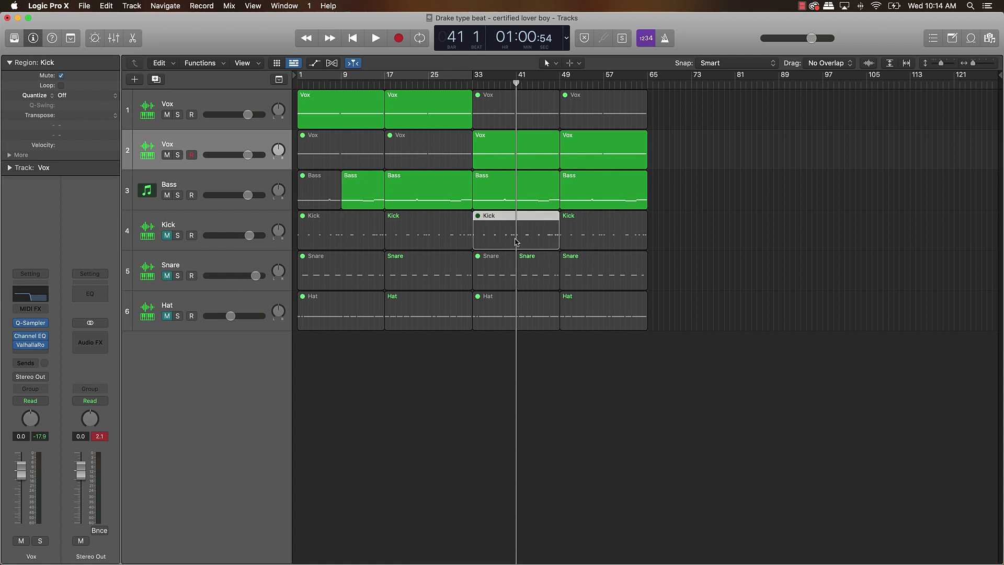
pyautogui.press('super+t')
pyautogui.click(583, 230)
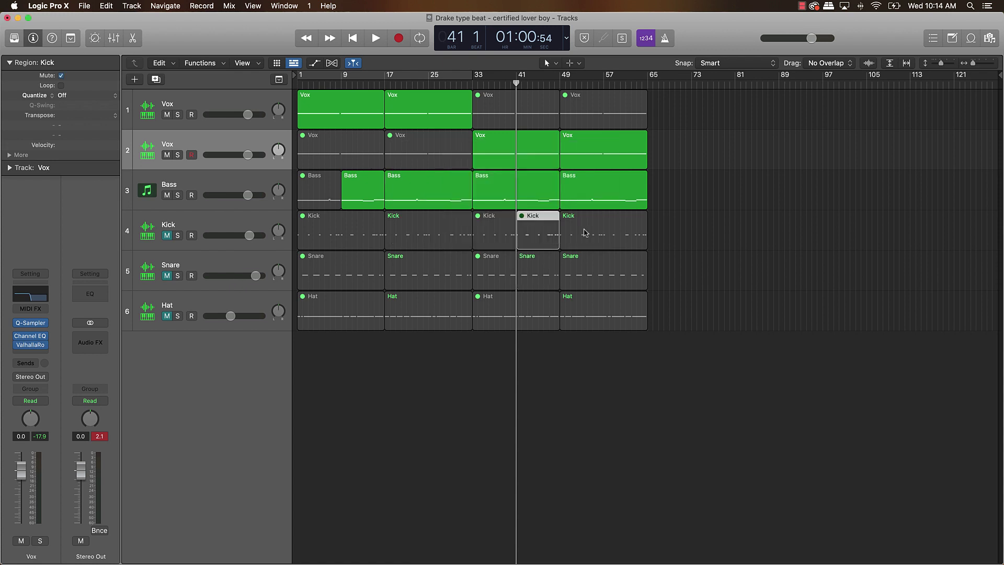
pyautogui.hotkey('ctrl', 'm')
pyautogui.click(522, 340)
pyautogui.moveTo(167, 236); pyautogui.dragTo(165, 318)
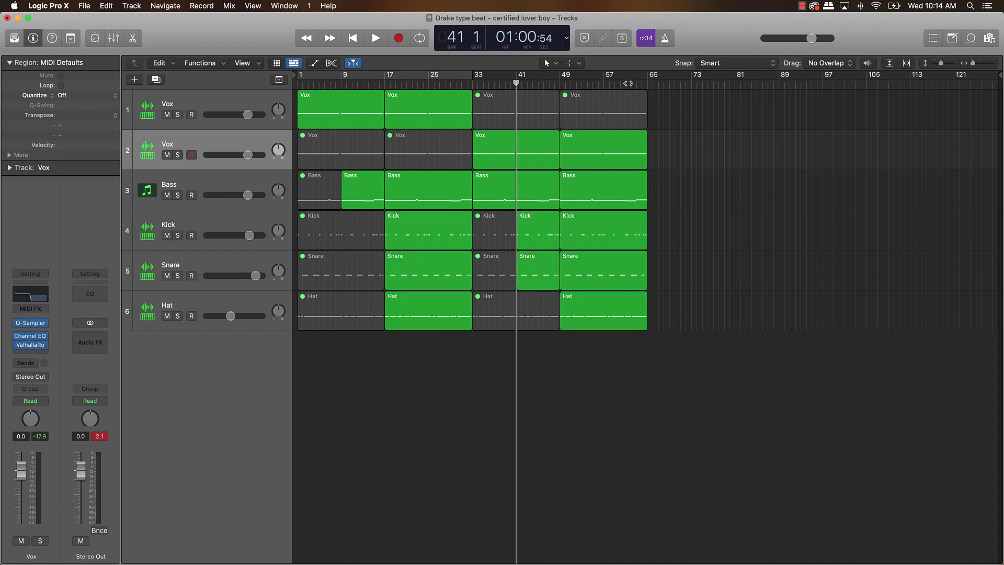
# Split the last Kick, Snare and Hat regions at bar 57 and mute the parts from bar 57 to bar 65
pyautogui.moveTo(628, 84); pyautogui.dragTo(605, 98)
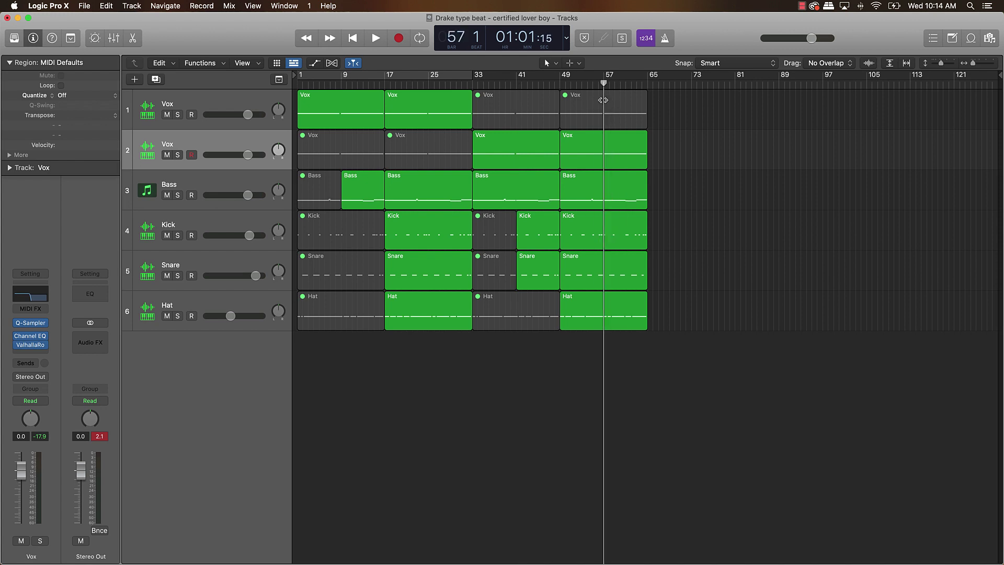
pyautogui.moveTo(672, 245); pyautogui.dragTo(630, 325)
pyautogui.press('super+t')
pyautogui.click(583, 229)
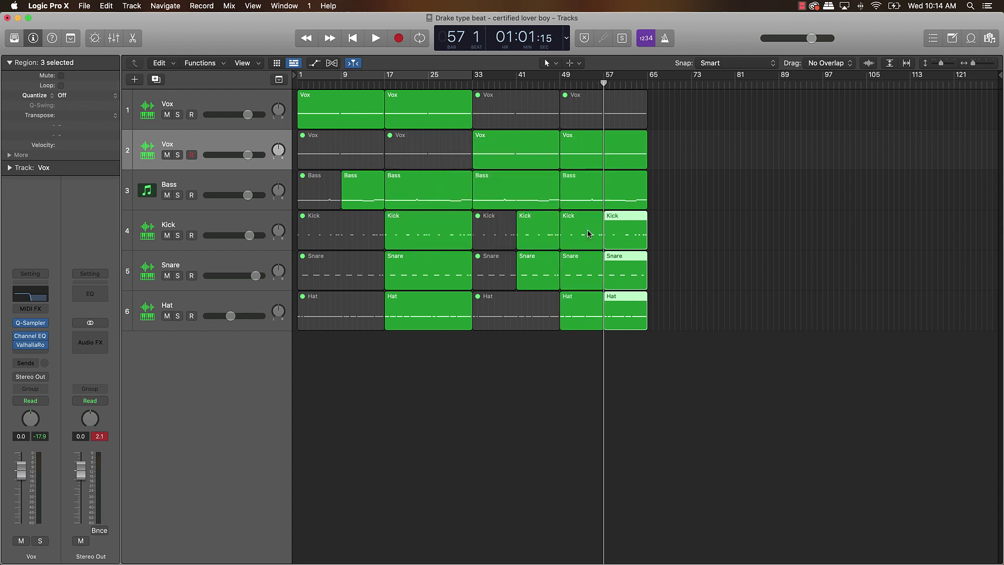
pyautogui.hotkey('ctrl', 'm')
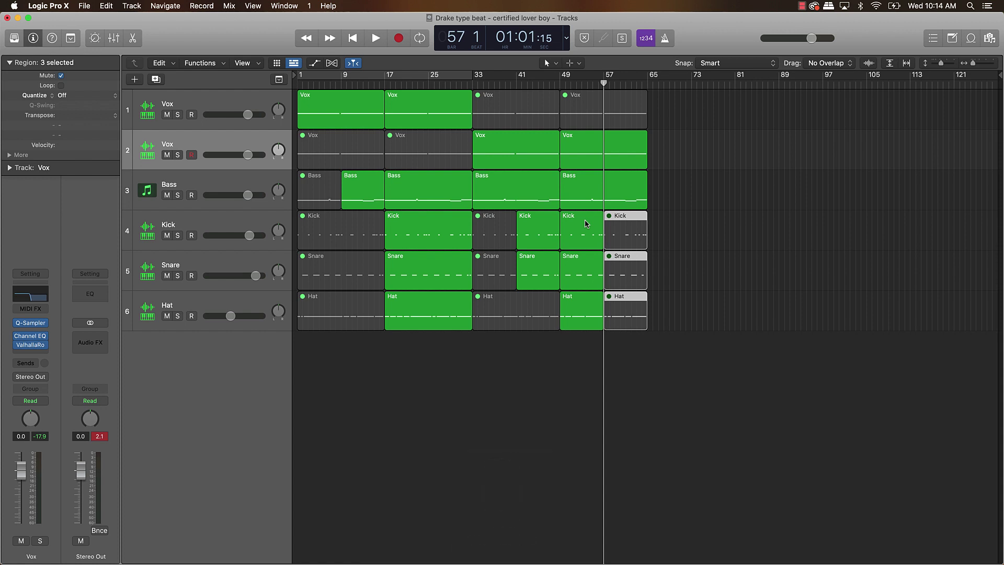
# Copy all regions between bars 17 and 65 on the six tracks and paste them at bar 65 and again at bar 113
pyautogui.moveTo(684, 114); pyautogui.dragTo(403, 323)
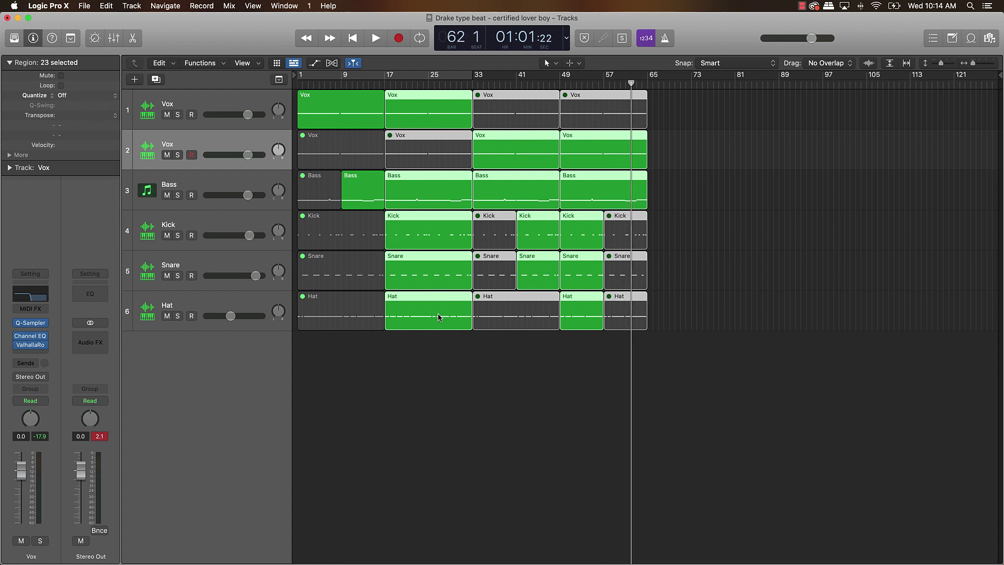
pyautogui.press('super+v')
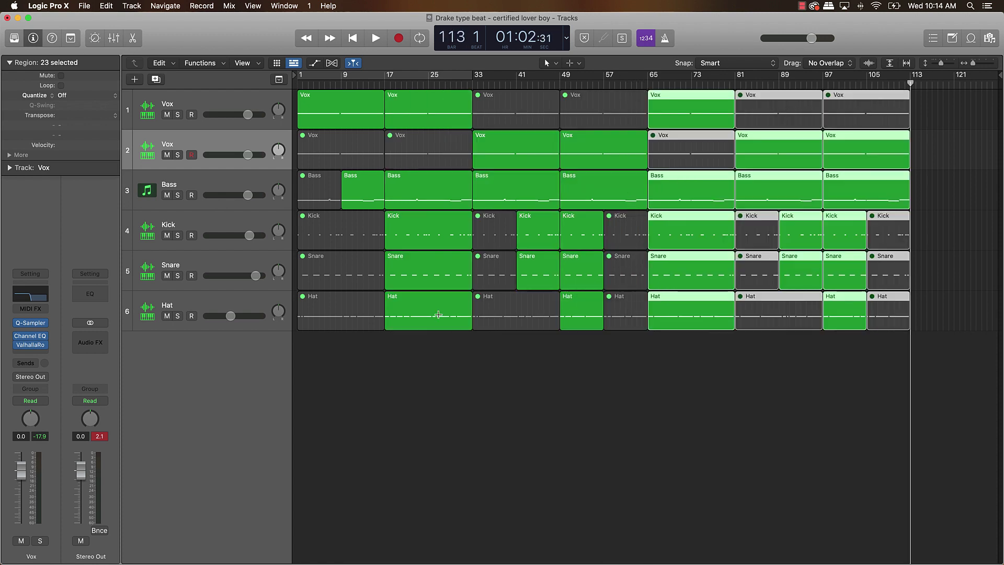
pyautogui.press('super+v')
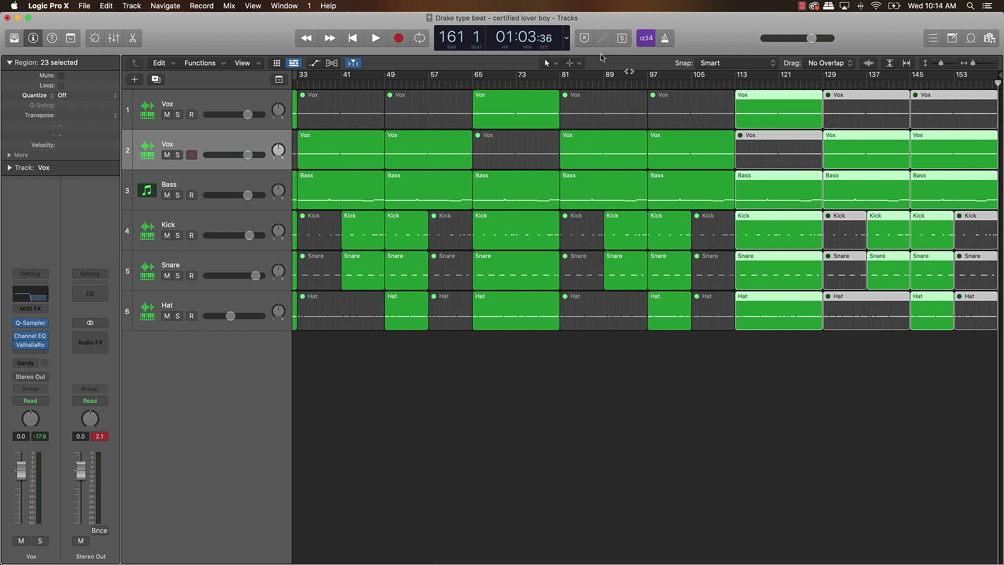
pyautogui.click(844, 345)
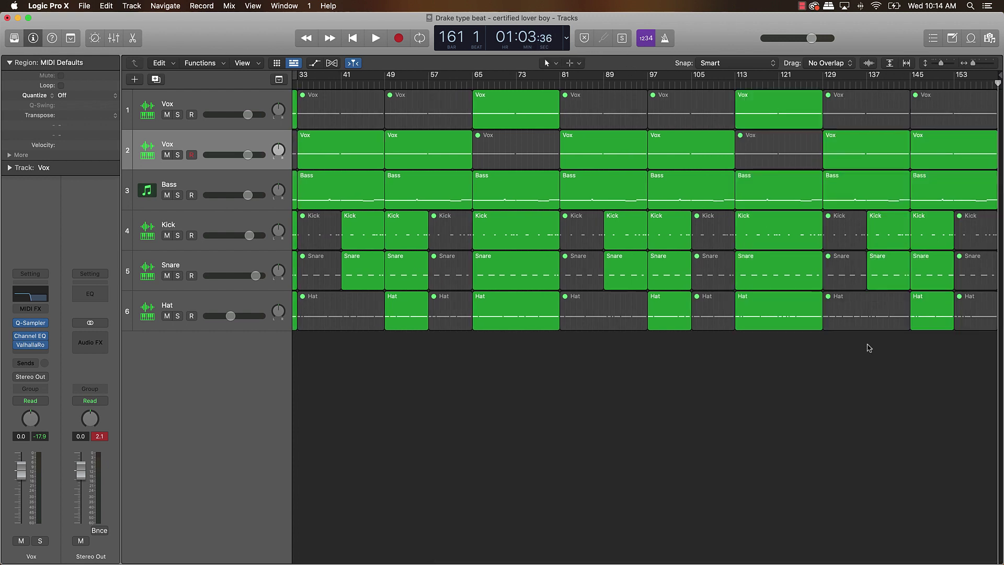
# Delete all Kick, Snare and Hat regions from bar 129 onward, and the Vox and Bass regions from bar 145 onward
pyautogui.moveTo(867, 346); pyautogui.dragTo(928, 236)
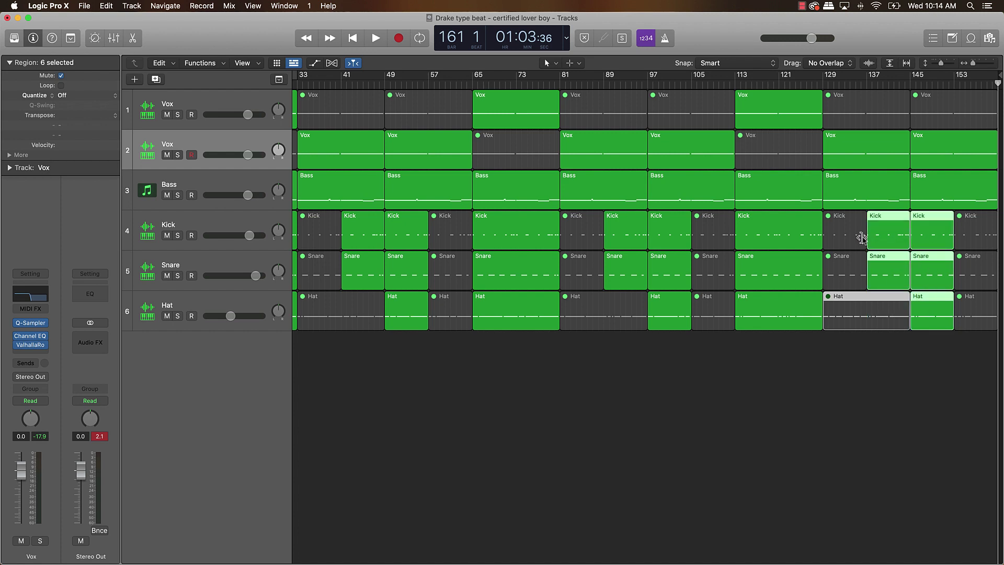
pyautogui.press('Delete')
pyautogui.click(843, 233)
pyautogui.press('Delete')
pyautogui.click(843, 271)
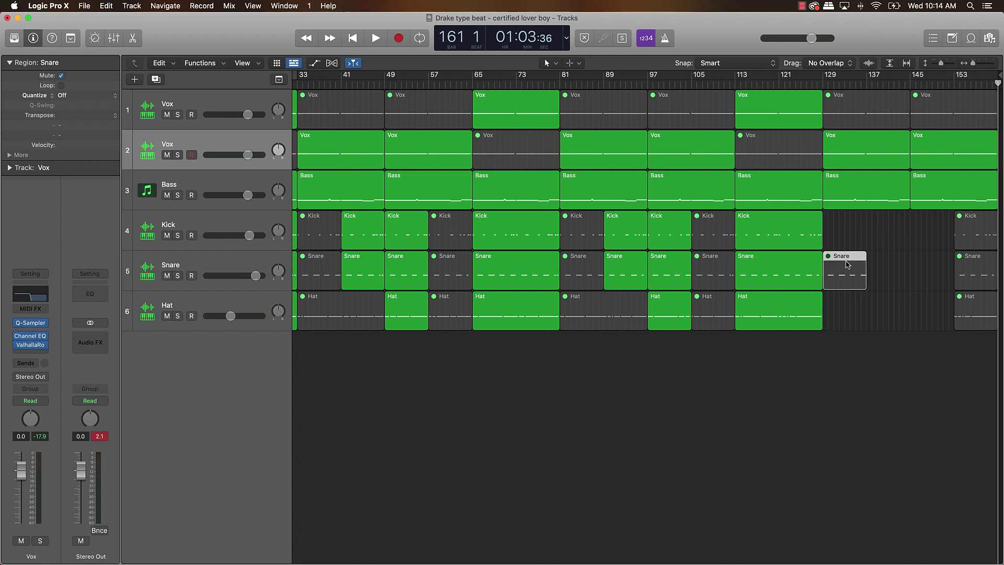
pyautogui.press('Delete')
pyautogui.moveTo(944, 372); pyautogui.dragTo(980, 125)
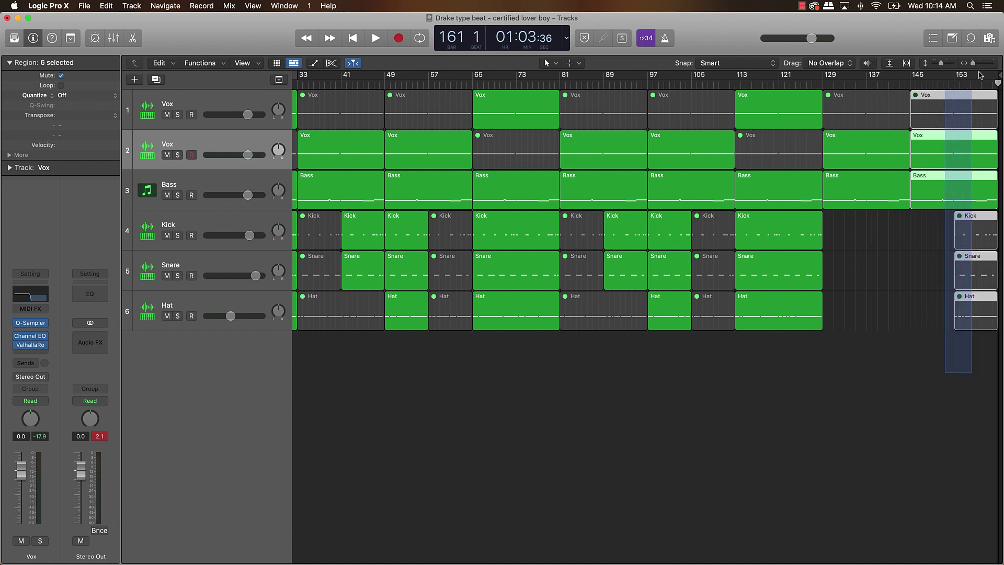
pyautogui.press('Delete')
# From bar 129 to bar 145, unmute the first Vox track's region and mute the second Vox track's and Bass regions
pyautogui.click(865, 117)
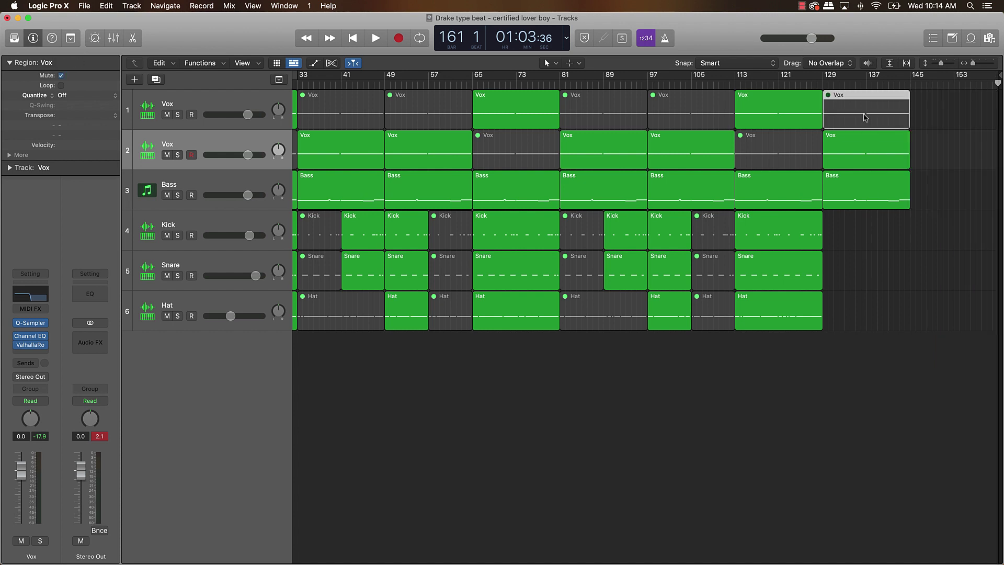
pyautogui.hotkey('ctrl', 'm')
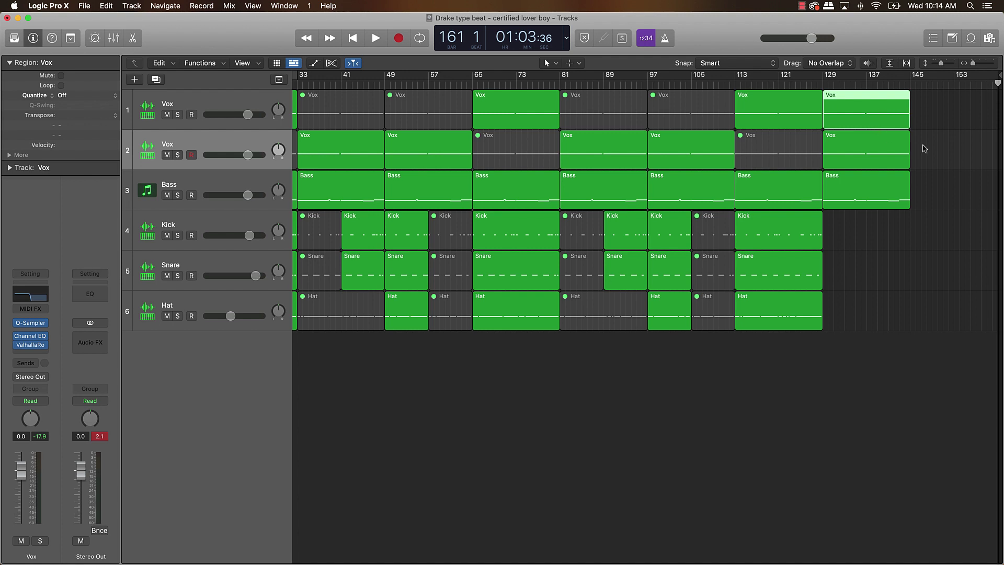
pyautogui.moveTo(944, 152); pyautogui.dragTo(844, 198)
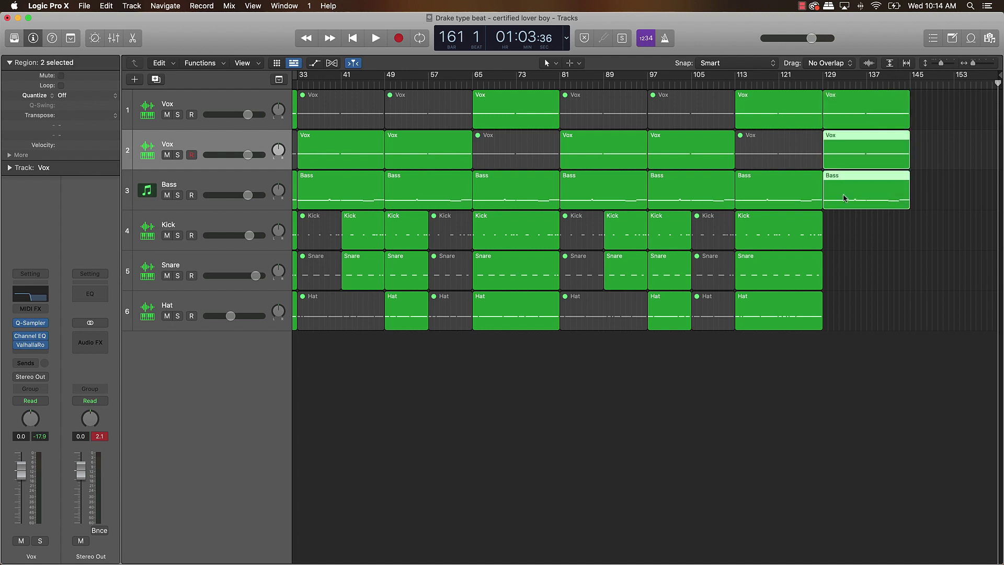
pyautogui.hotkey('ctrl', 'm')
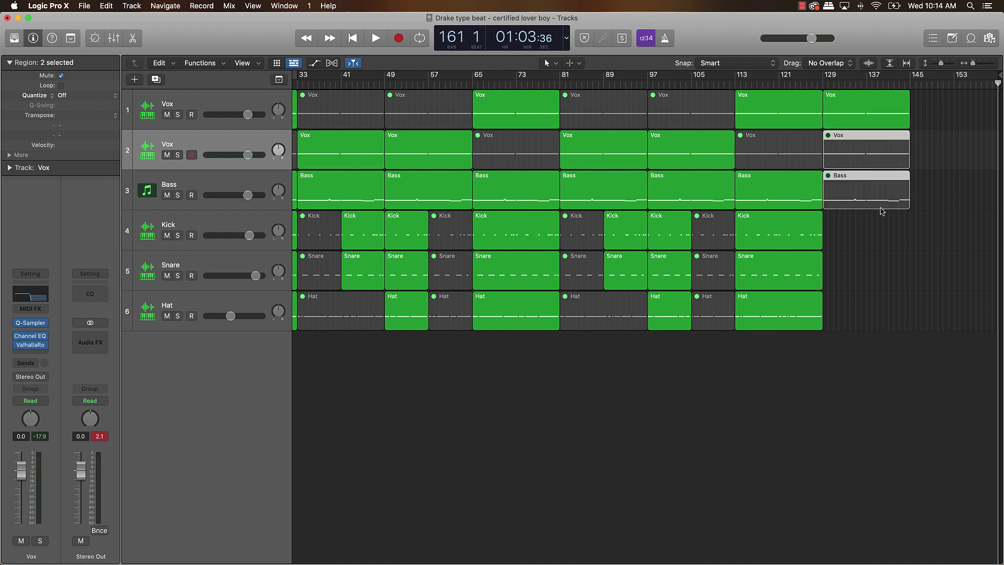
pyautogui.click(868, 268)
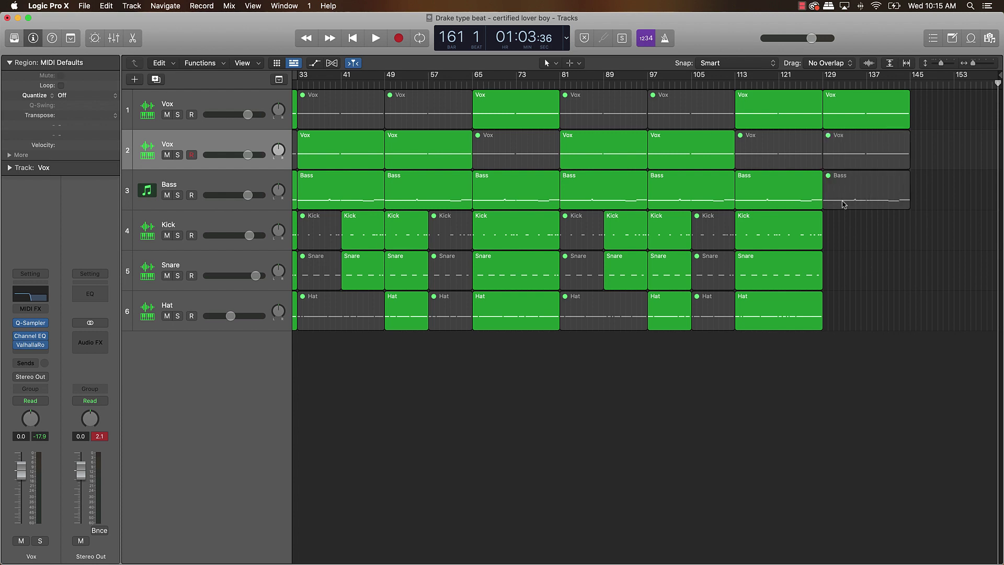
# Split the muted Bass region at bar 137, unmute its second half, and shorten the project to end at bar 146
pyautogui.moveTo(890, 84); pyautogui.dragTo(868, 97)
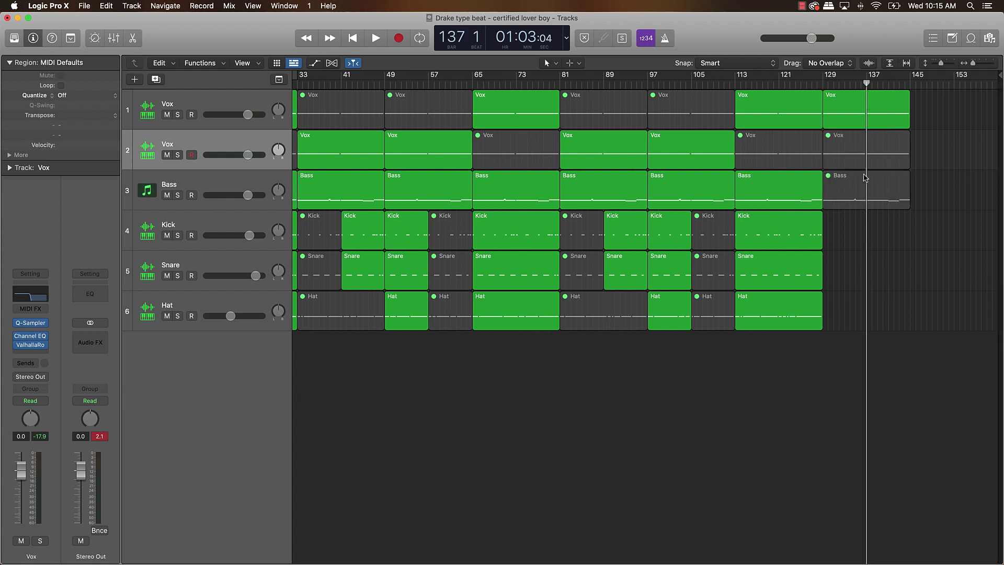
pyautogui.click(865, 195)
pyautogui.press('super+t')
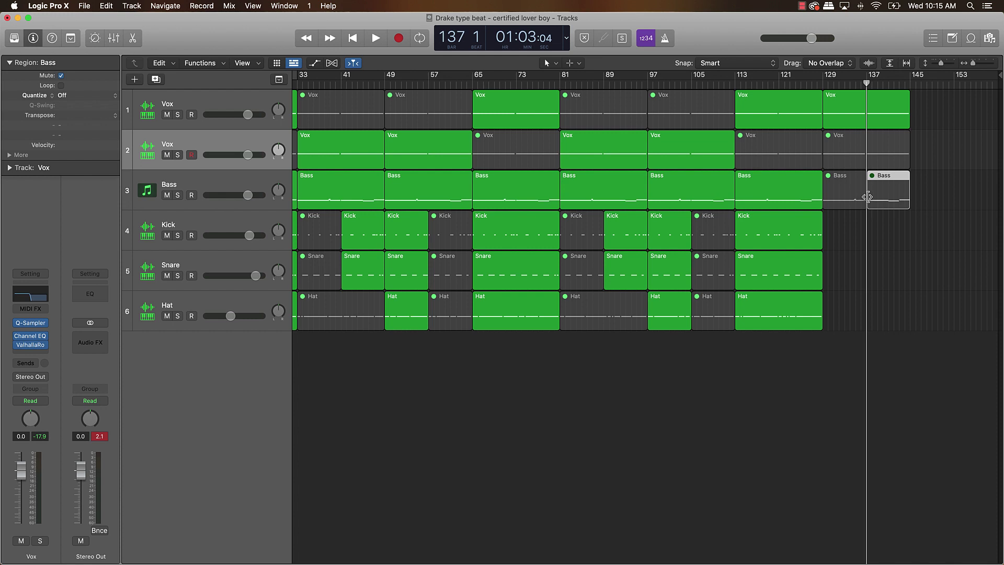
pyautogui.hotkey('ctrl', 'm')
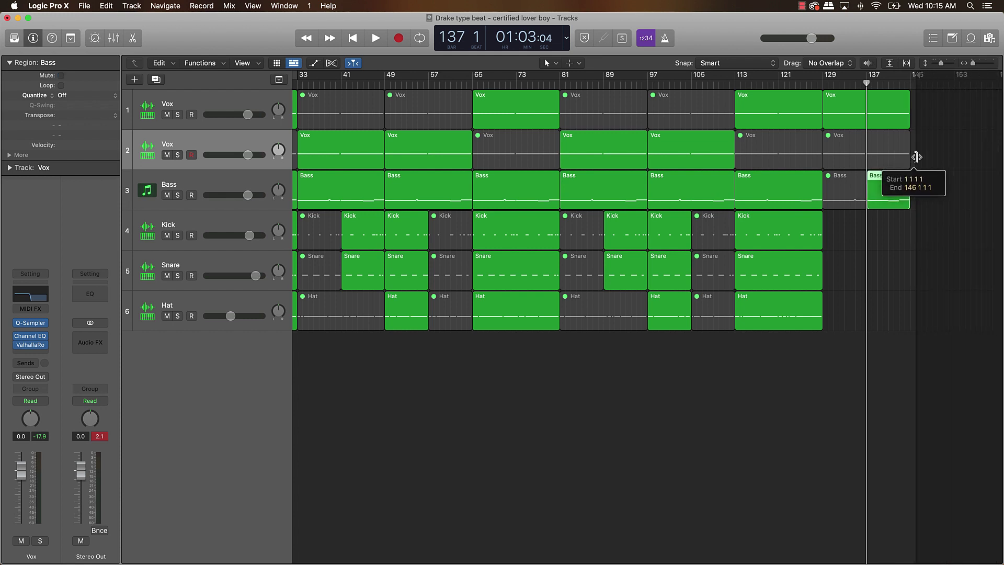
pyautogui.hscroll(-3, 935, 221)
pyautogui.moveTo(949, 83); pyautogui.dragTo(628, 145)
pyautogui.click(944, 294)
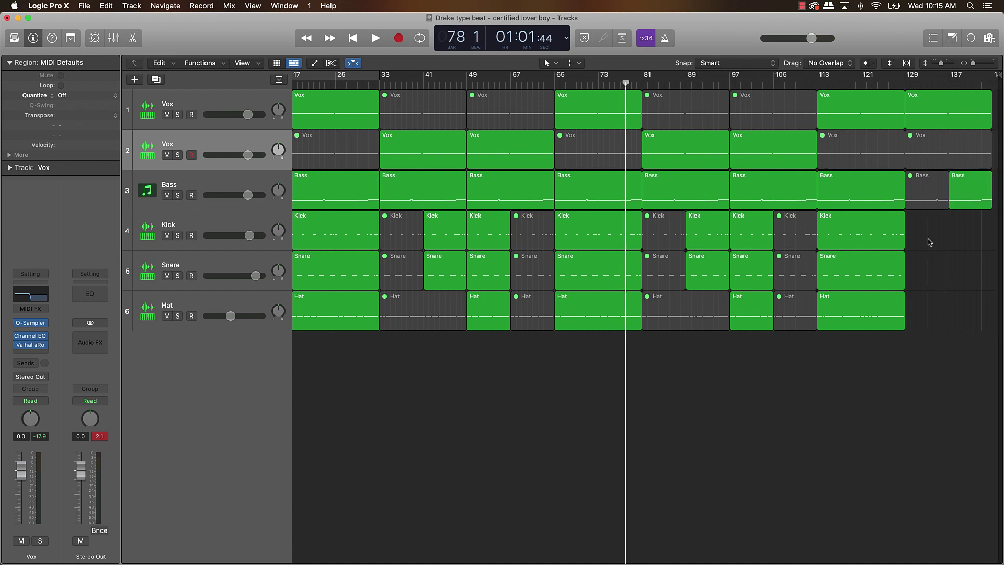
# Automate a volume fade-out on the Bass track from +0.0 dB at bar 137 to −∞ dB at bar 145
pyautogui.press('a')
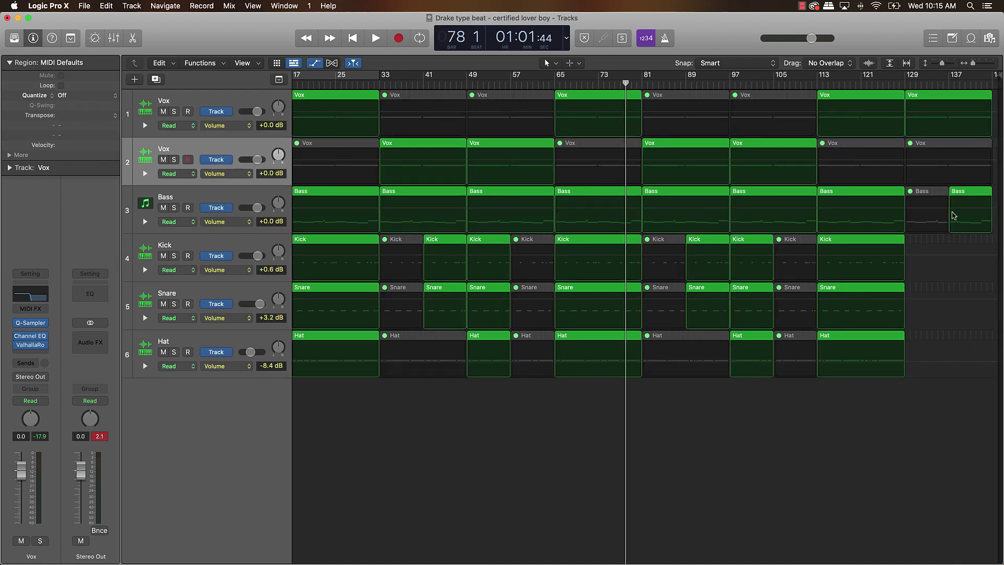
pyautogui.click(948, 208)
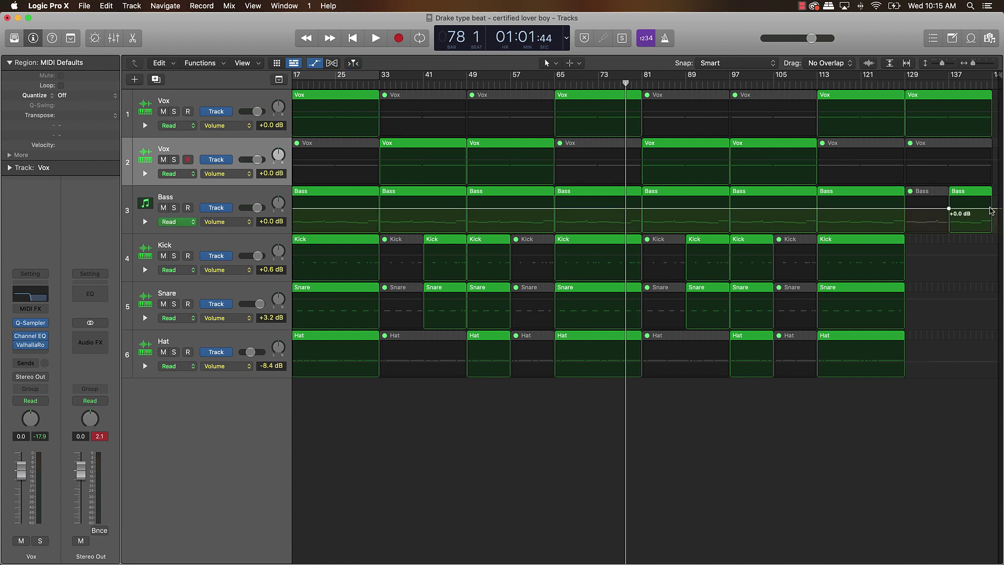
pyautogui.moveTo(992, 208); pyautogui.dragTo(992, 231)
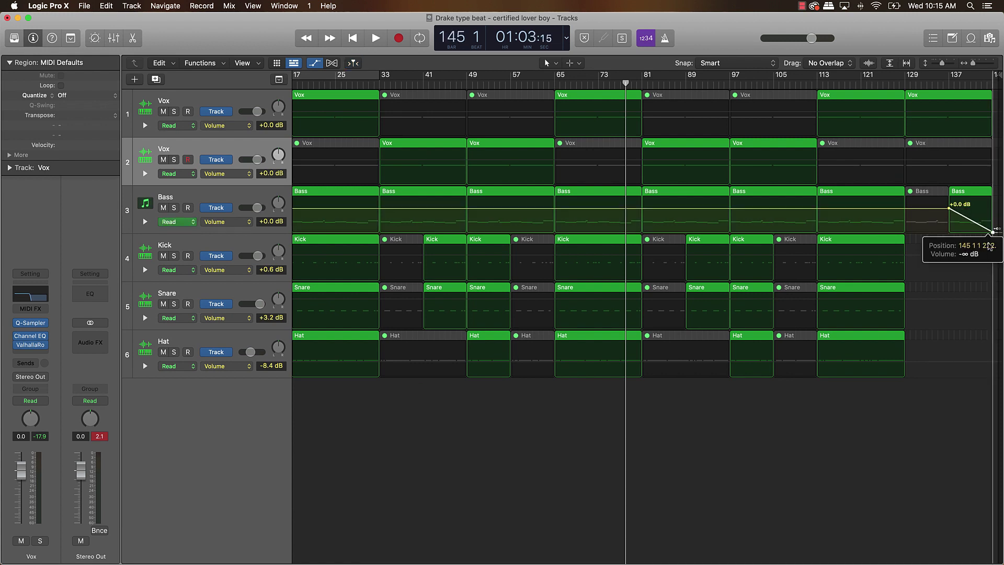
# Automate a volume fade-out on the first Vox track from bar 137 to bar 145, hide automation, and return the playhead to bar 1
pyautogui.click(951, 115)
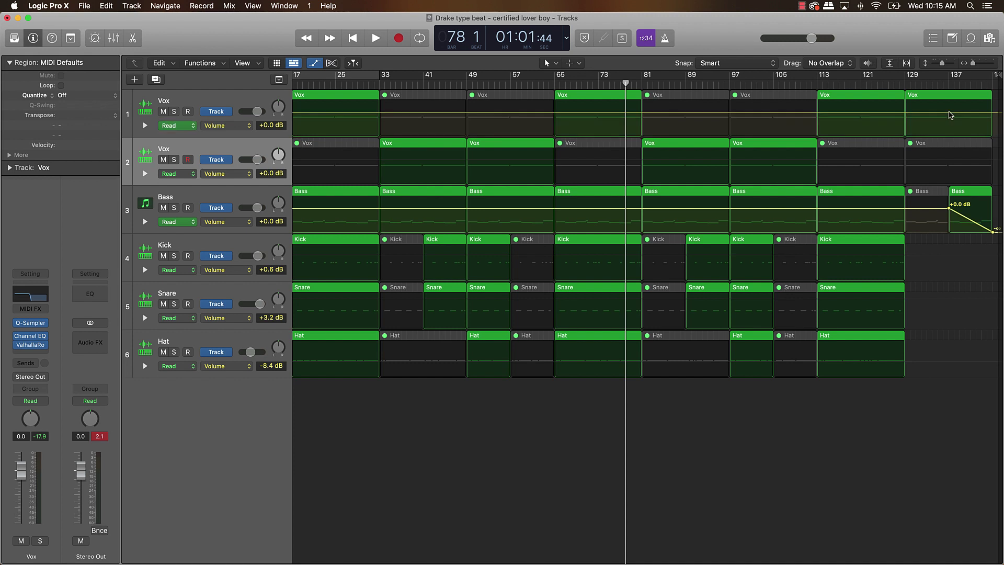
pyautogui.click(989, 112)
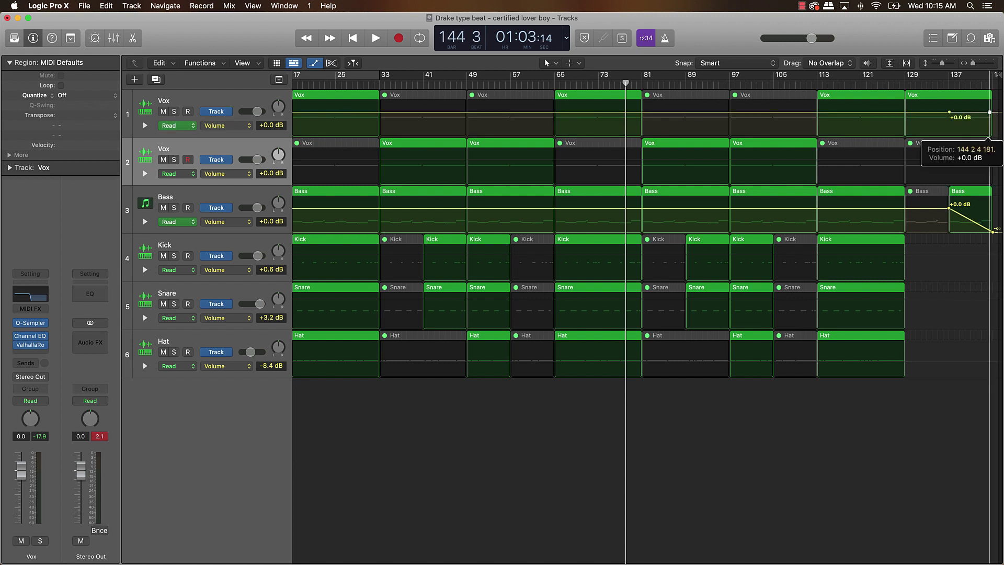
pyautogui.moveTo(989, 112); pyautogui.dragTo(993, 137)
pyautogui.press('a')
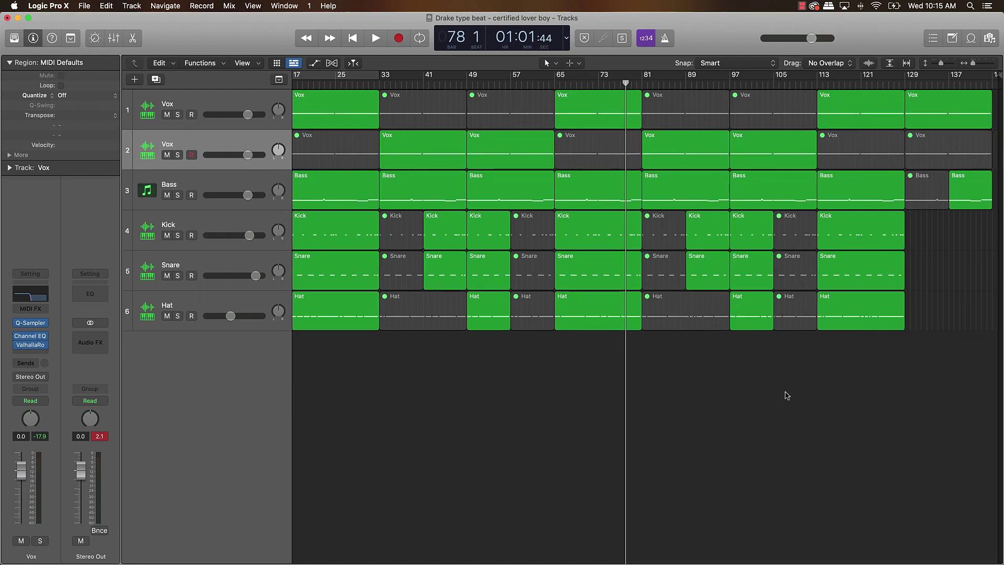
pyautogui.press('Return')
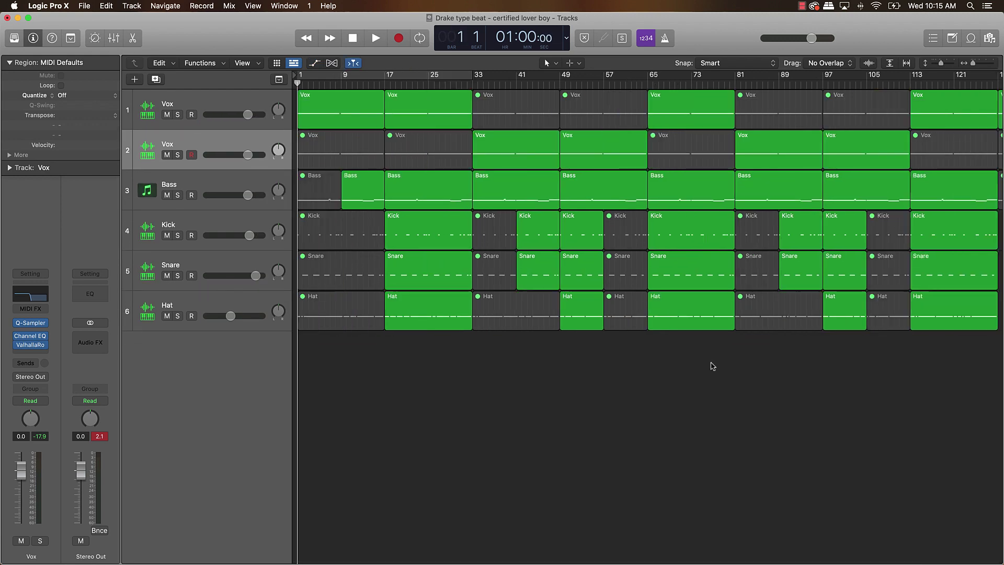
# Rename the first Vox track as Vox 1 and the second Vox track as Vox 2
pyautogui.doubleClick(167, 103)
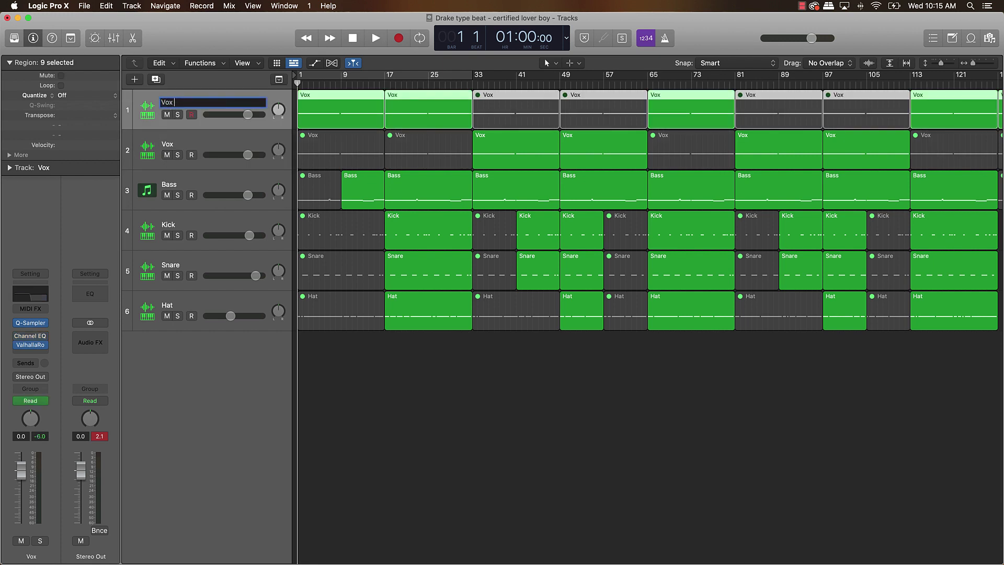
pyautogui.write('1')
pyautogui.press('Return')
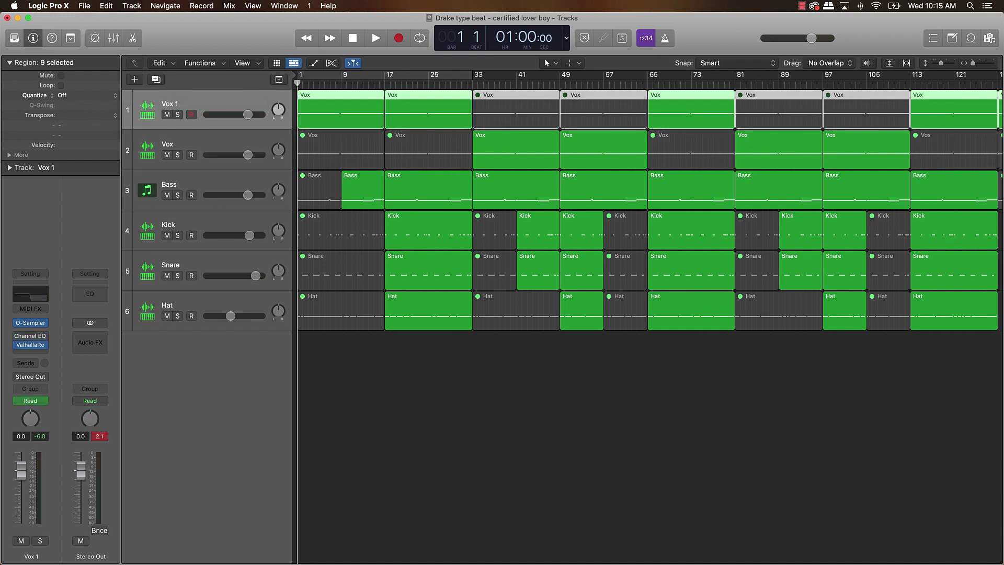
pyautogui.doubleClick(168, 145)
pyautogui.press('Right')
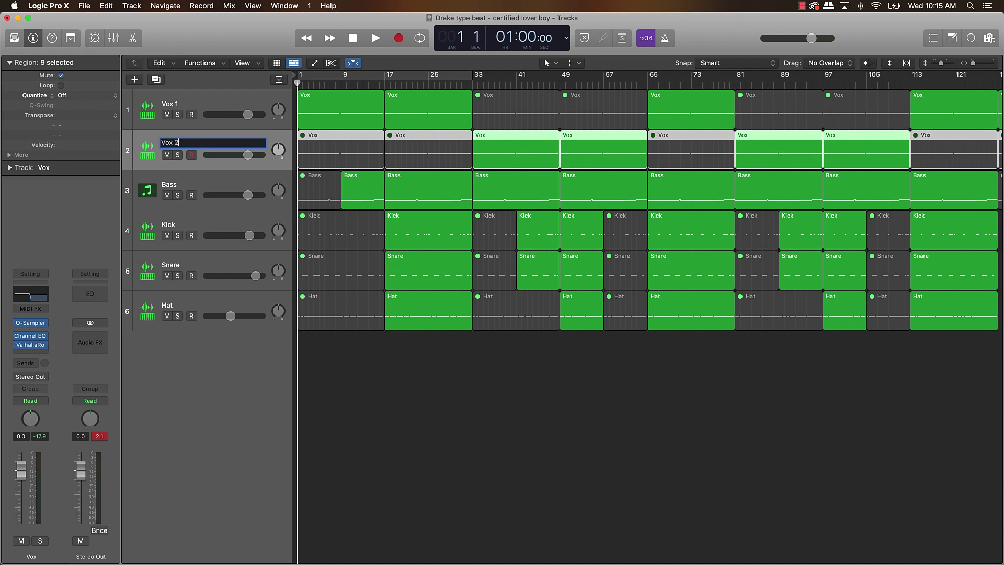
pyautogui.click(435, 355)
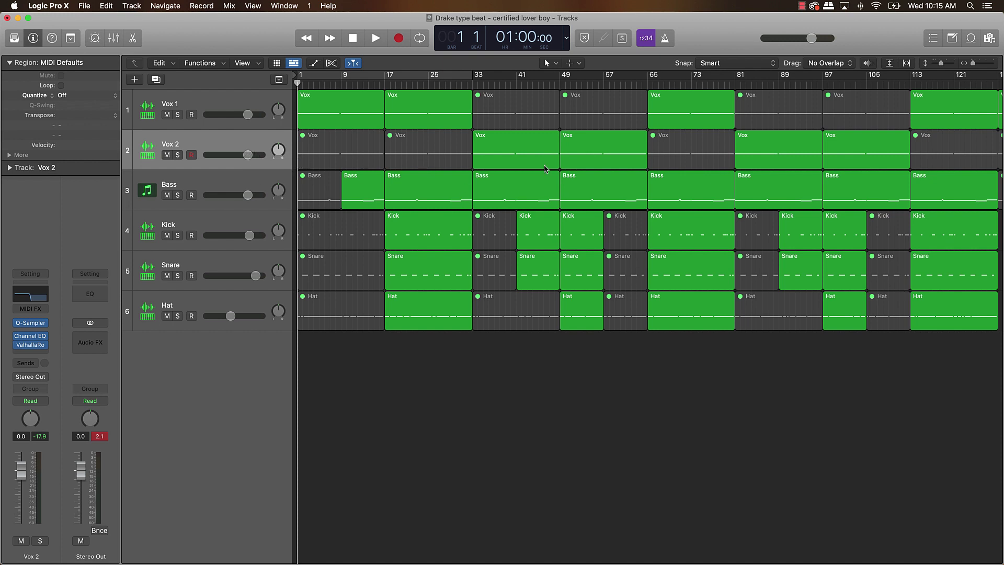
# Play the arrangement from bar 33 and pan the Hat track to -6
pyautogui.click(470, 83)
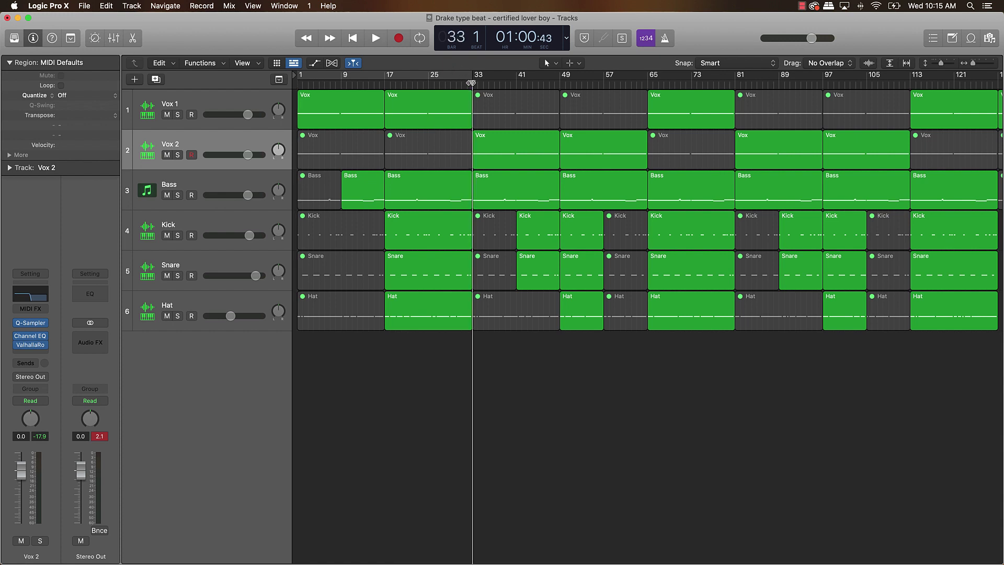
pyautogui.press('space')
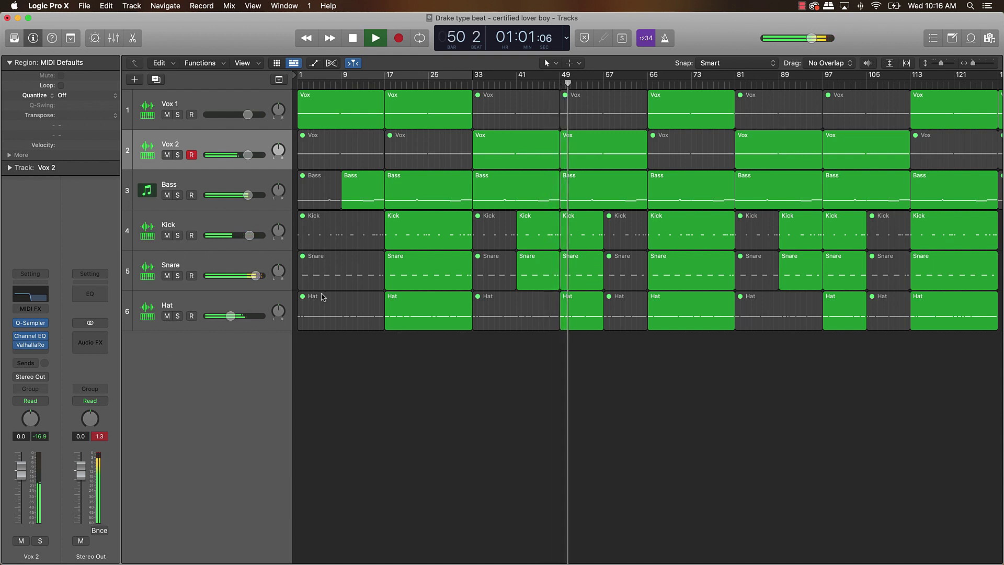
pyautogui.moveTo(278, 311); pyautogui.dragTo(278, 313)
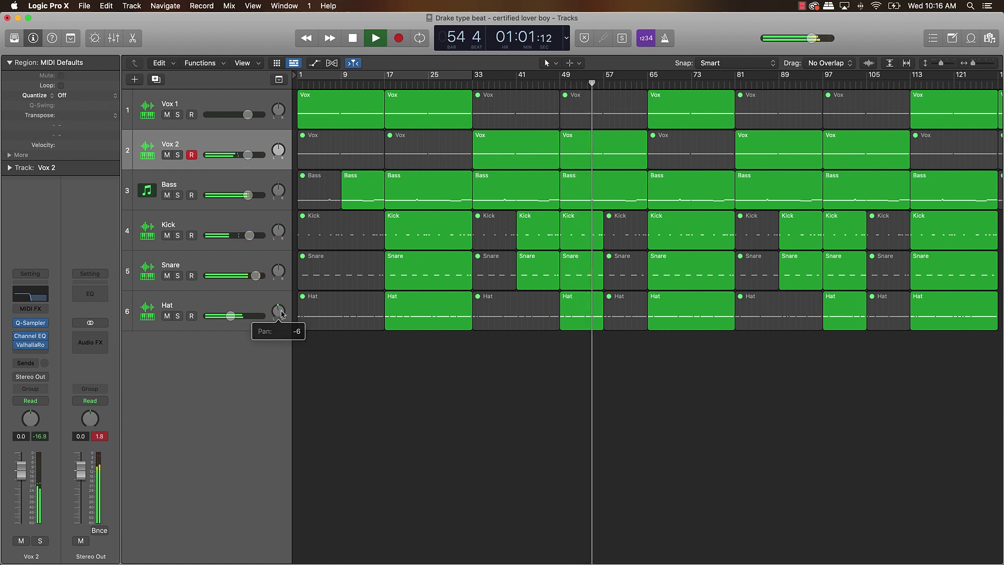
# Unmute the Kick, Snare and Hat regions starting at bar 57 and shorten them to end at bar 63
pyautogui.moveTo(617, 352); pyautogui.dragTo(626, 239)
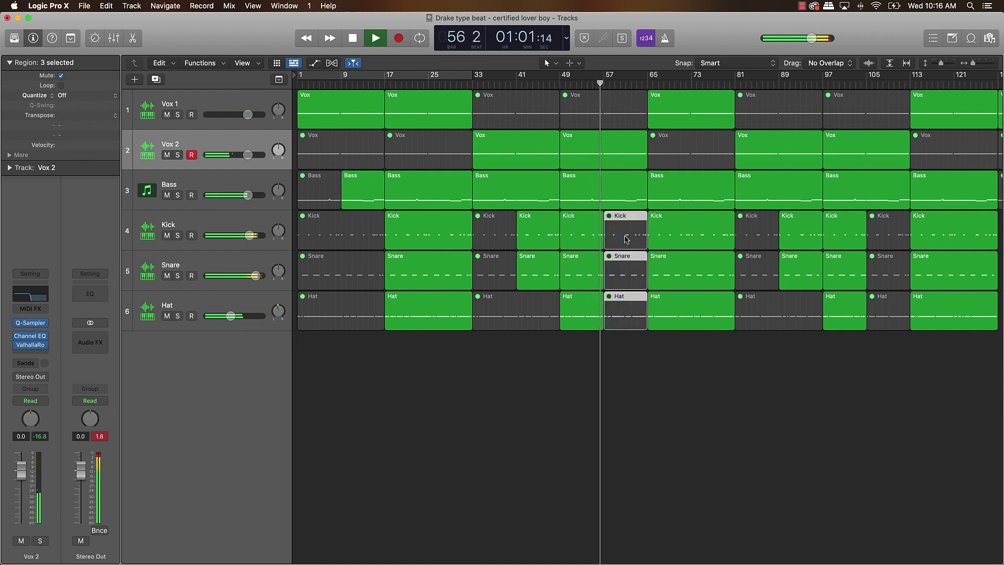
pyautogui.press('m')
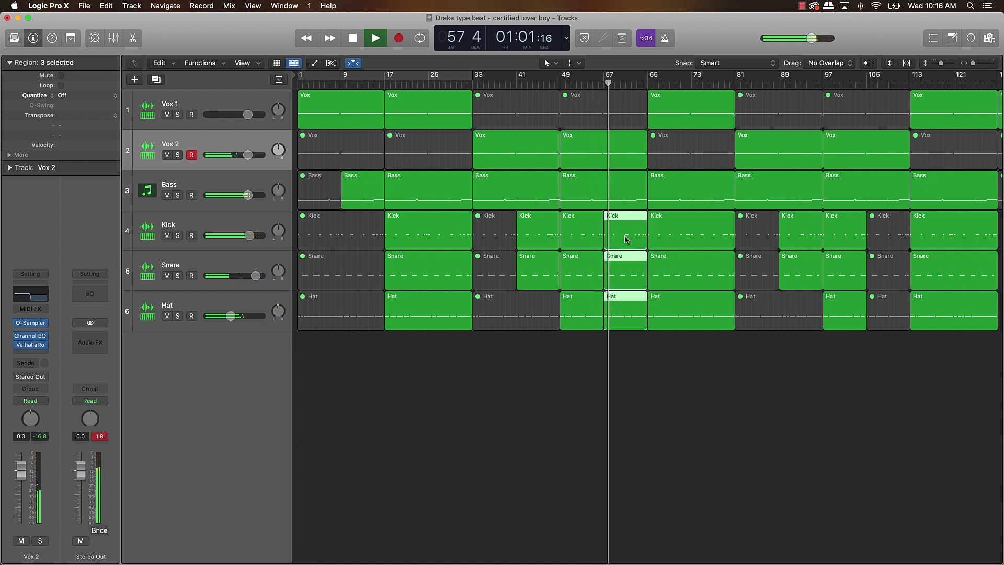
pyautogui.moveTo(647, 328); pyautogui.dragTo(635, 329)
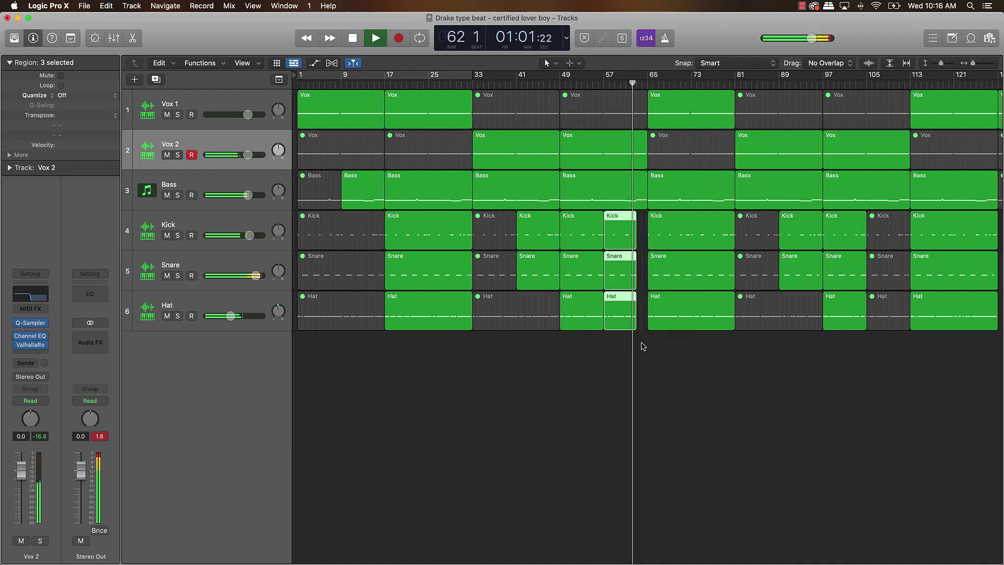
pyautogui.click(730, 367)
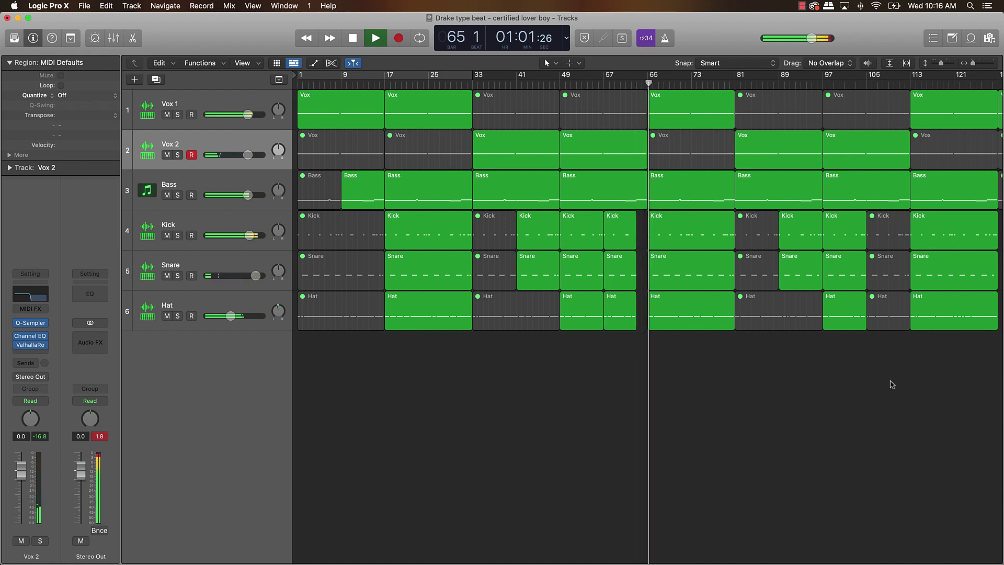
# Unmute the Kick, Snare and Hat regions starting at bar 105 and shorten them to end at bar 111
pyautogui.moveTo(884, 299); pyautogui.dragTo(870, 212)
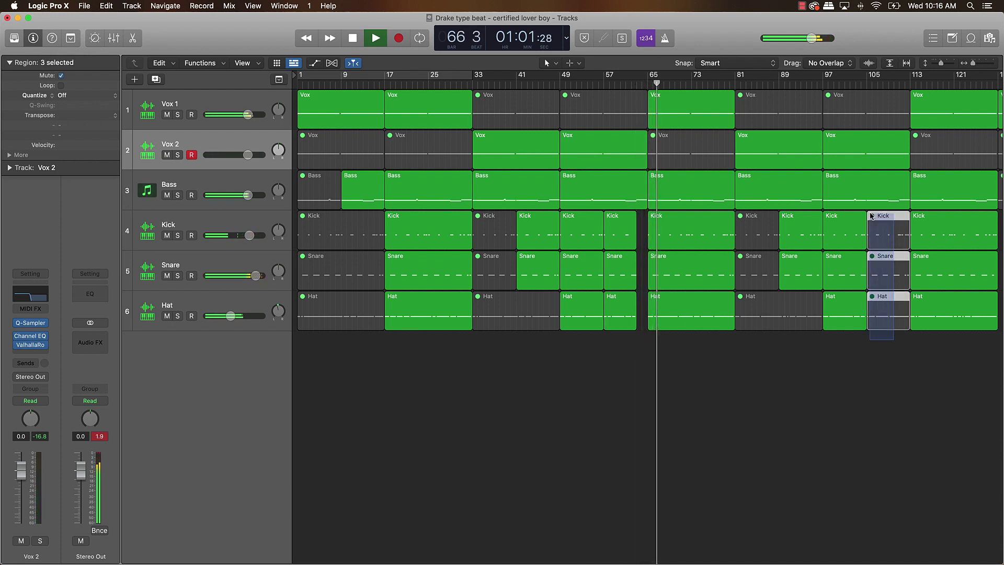
pyautogui.hotkey('ctrl', 'm')
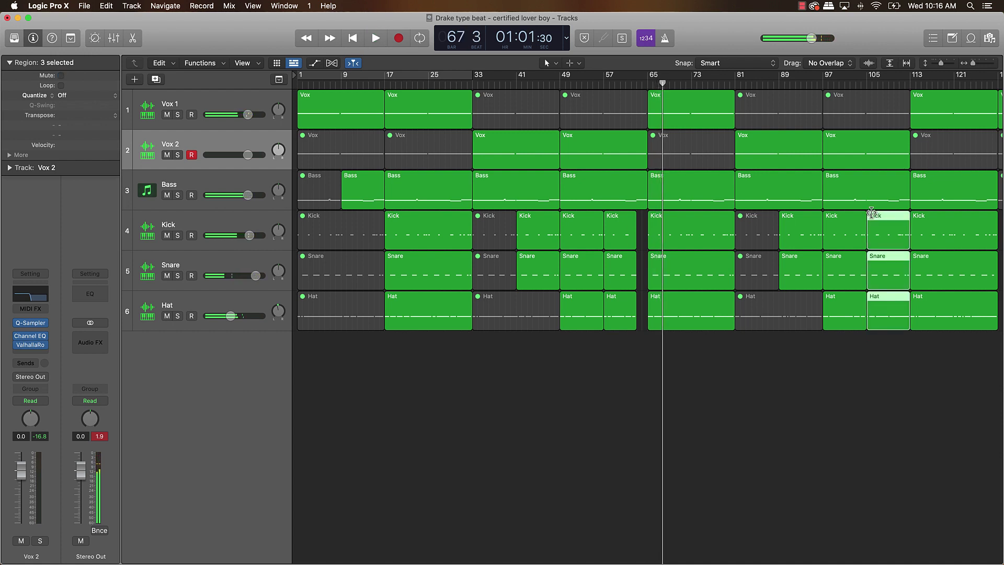
pyautogui.moveTo(906, 237); pyautogui.dragTo(898, 238)
pyautogui.click(868, 399)
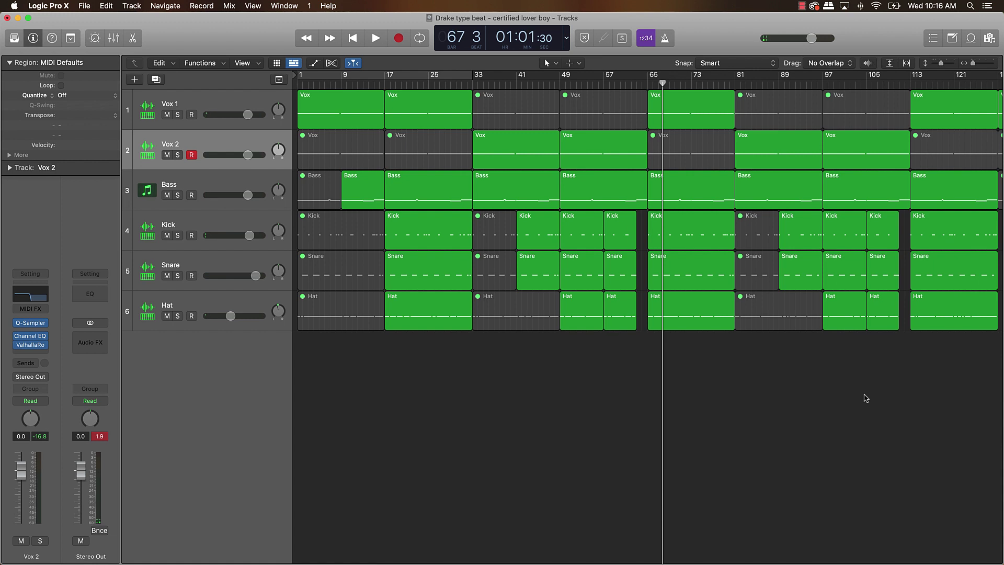
# Set the cycle range to bars 17–49 and select the regions on all tracks from bar 17 to bar 33
pyautogui.scroll(3, 870, 392)
pyautogui.scroll(-5, 870, 392)
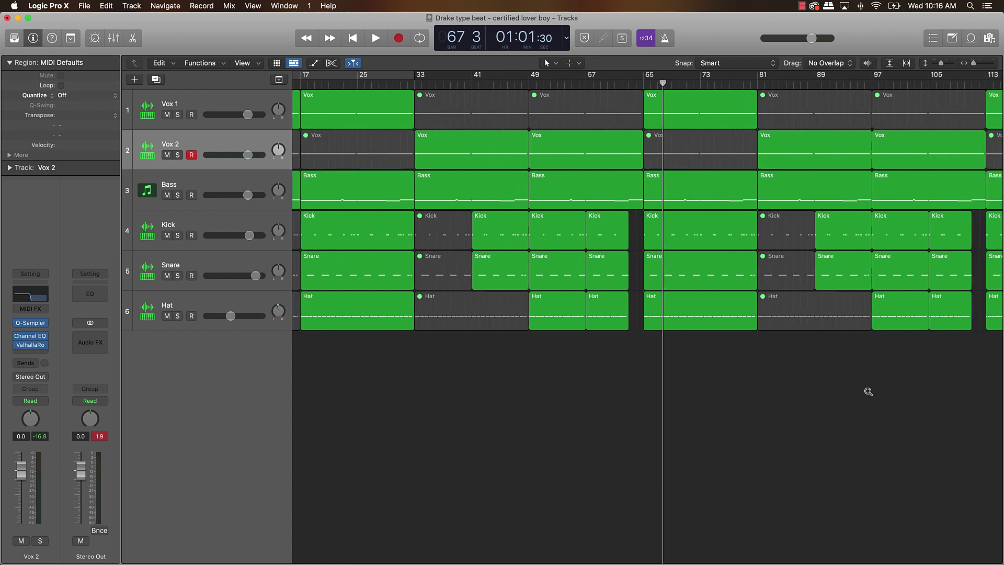
pyautogui.scroll(-1, 870, 390)
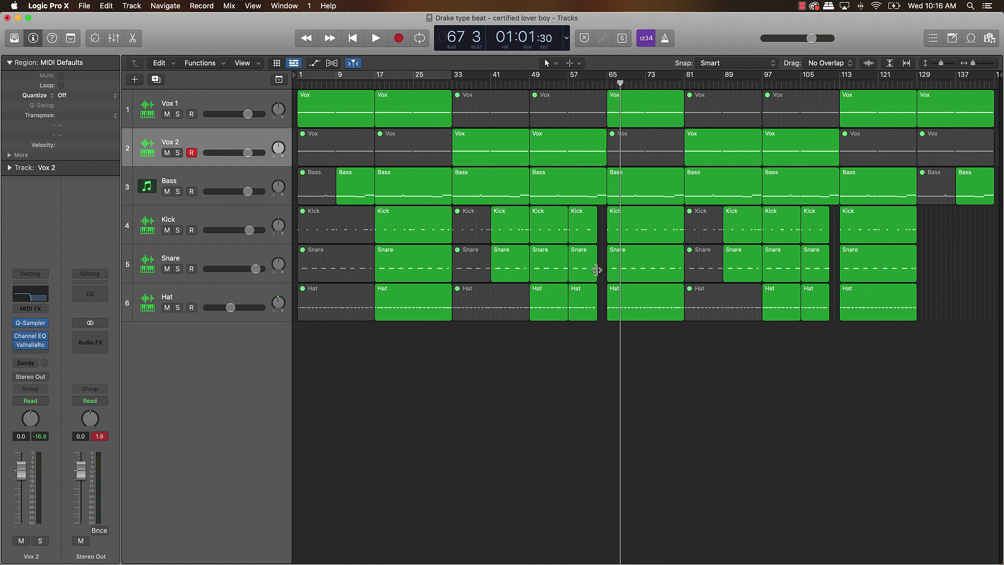
pyautogui.click(386, 79)
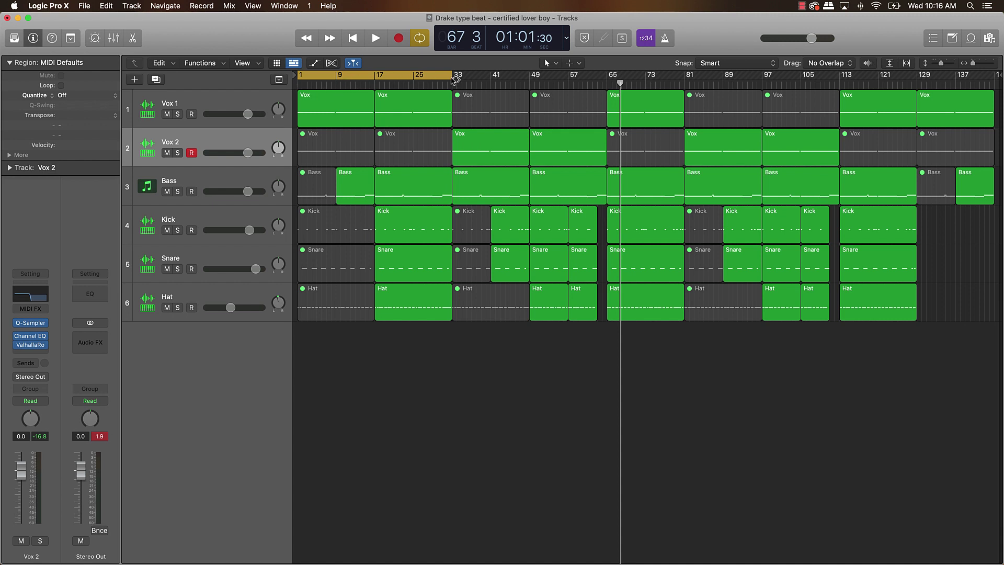
pyautogui.moveTo(433, 77); pyautogui.dragTo(511, 76)
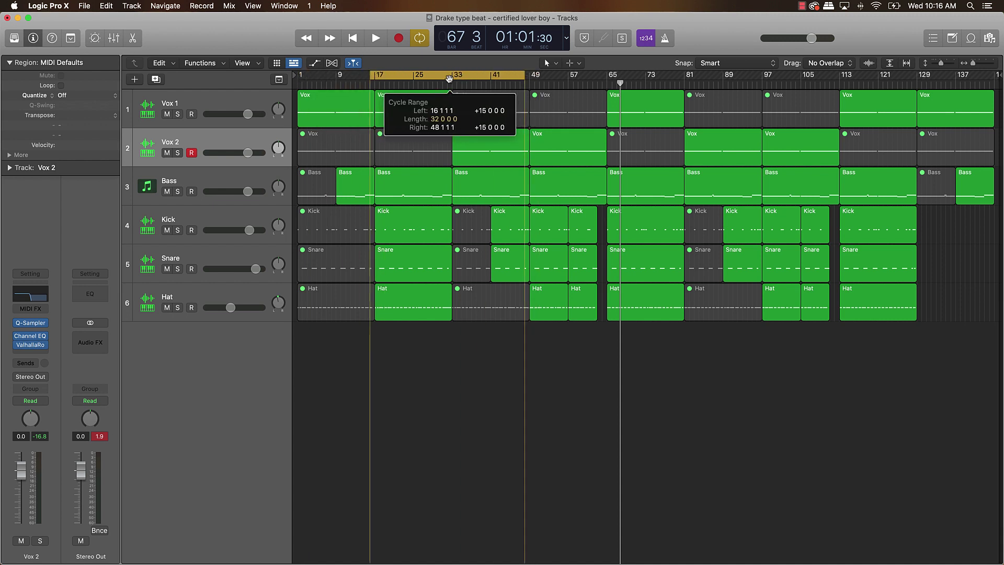
pyautogui.click(370, 319)
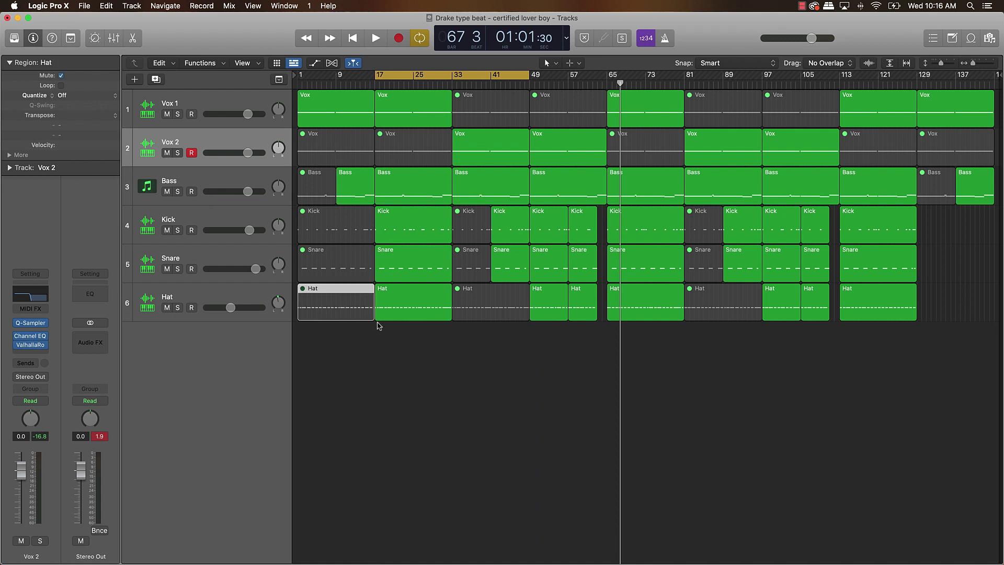
pyautogui.moveTo(413, 353); pyautogui.dragTo(413, 111)
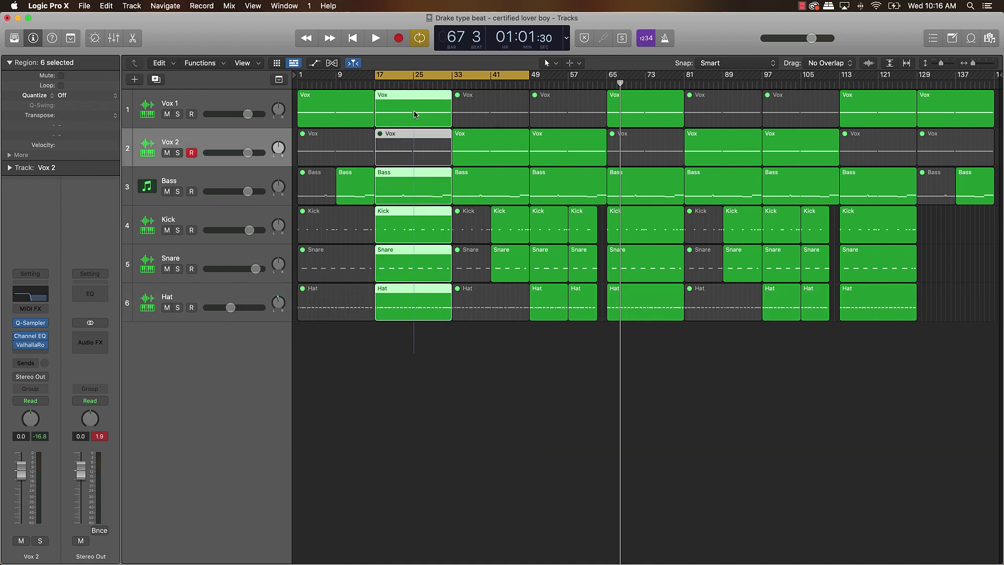
# Move the cycle range to bars 33–65 and add the regions between those bars to the selection
pyautogui.click(466, 77)
pyautogui.click(465, 76)
pyautogui.moveTo(462, 76); pyautogui.dragTo(588, 78)
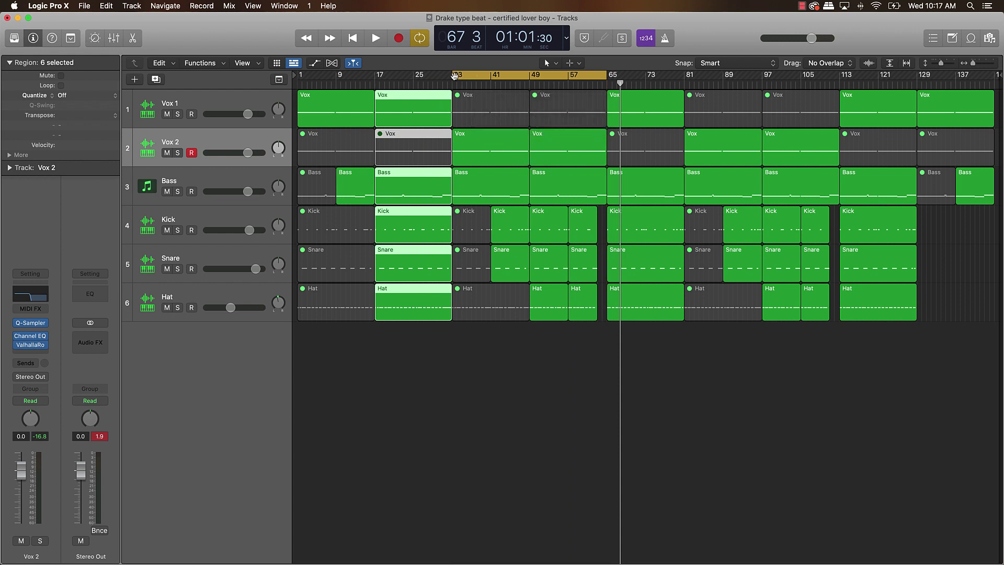
pyautogui.moveTo(392, 382); pyautogui.dragTo(605, 88)
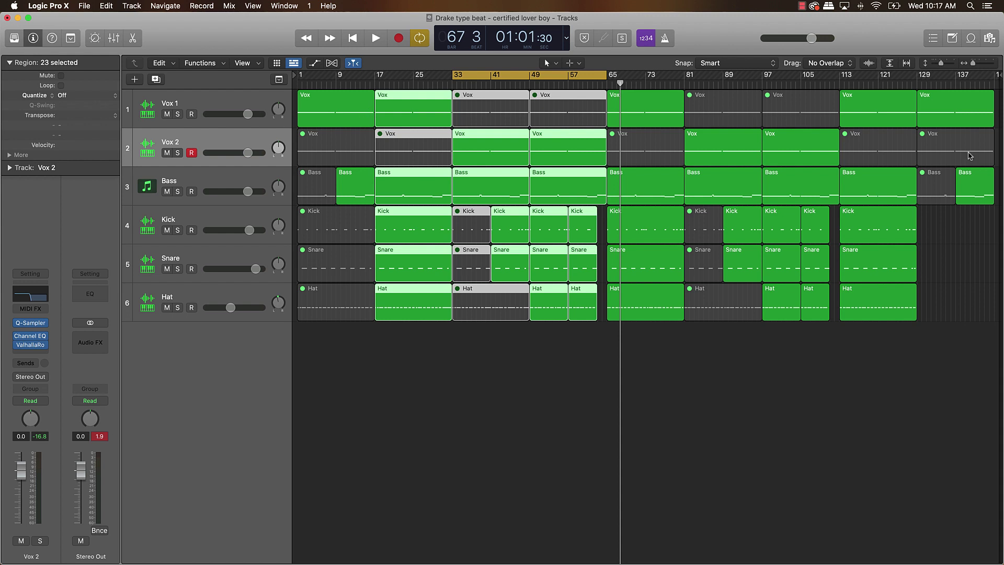
# Play the outro from bar 129 without cycling, check the volume fades in the automation view, and return the playhead to bar 1
pyautogui.click(917, 84)
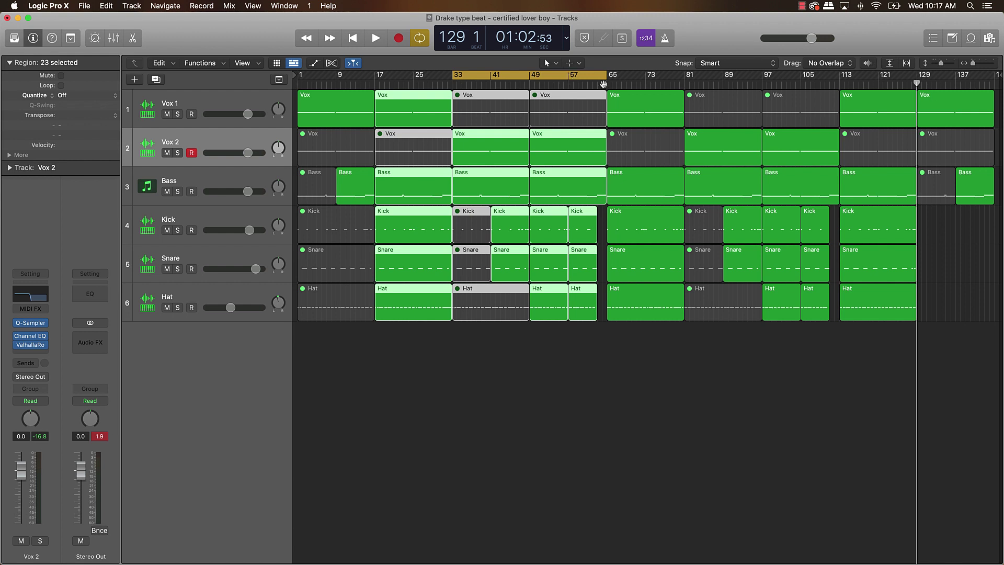
pyautogui.click(603, 84)
pyautogui.click(966, 249)
pyautogui.press('space')
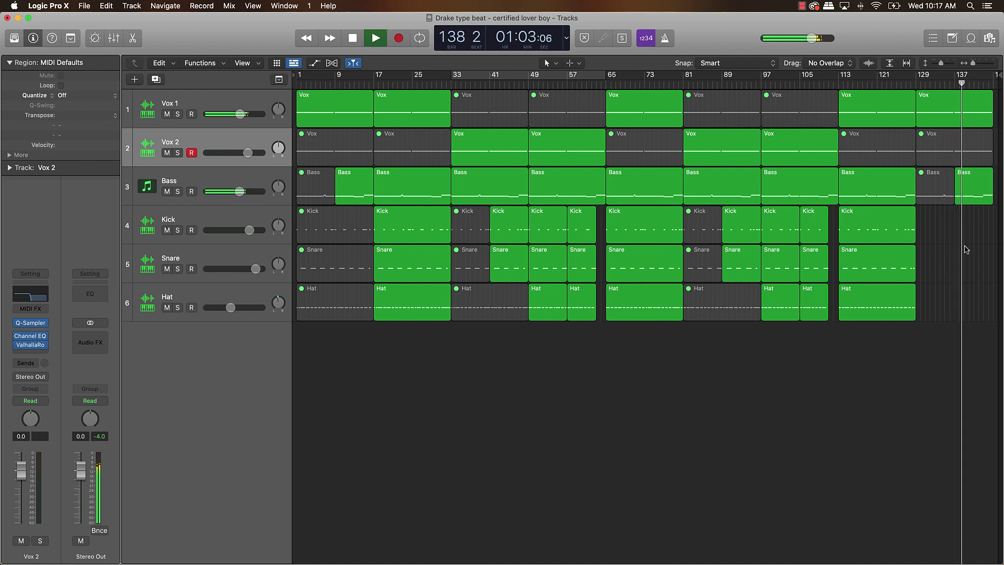
pyautogui.press('a')
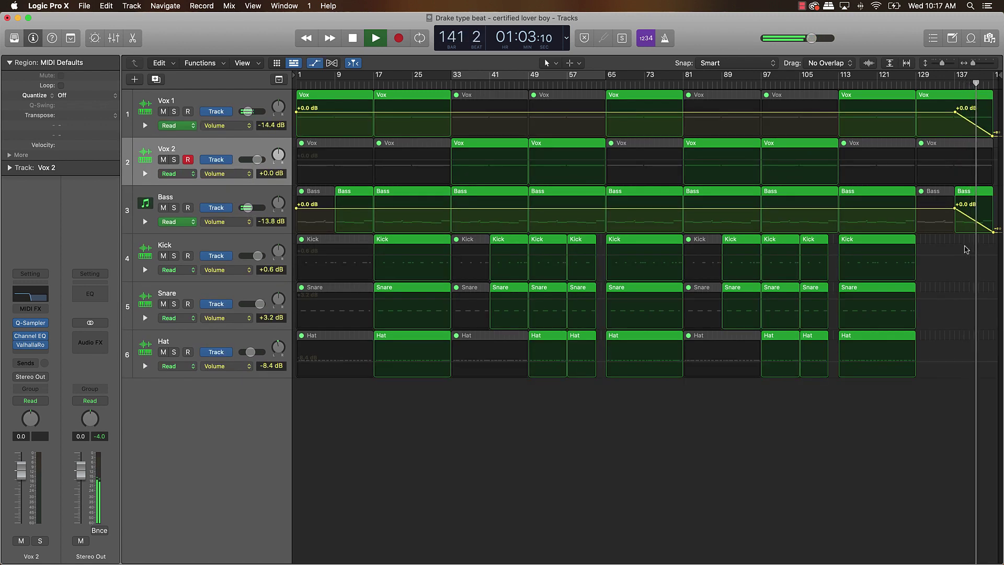
pyautogui.press('a')
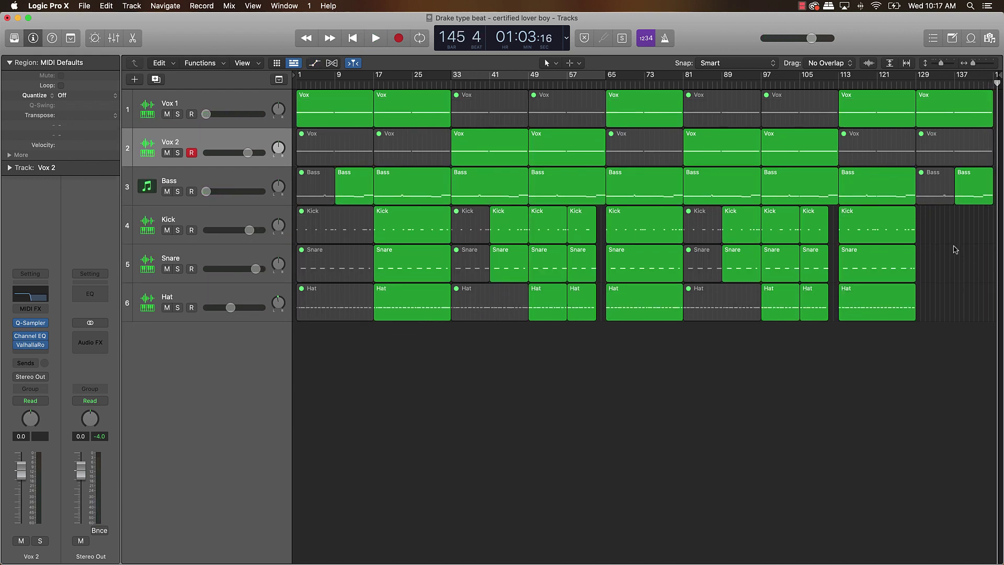
pyautogui.press('Return')
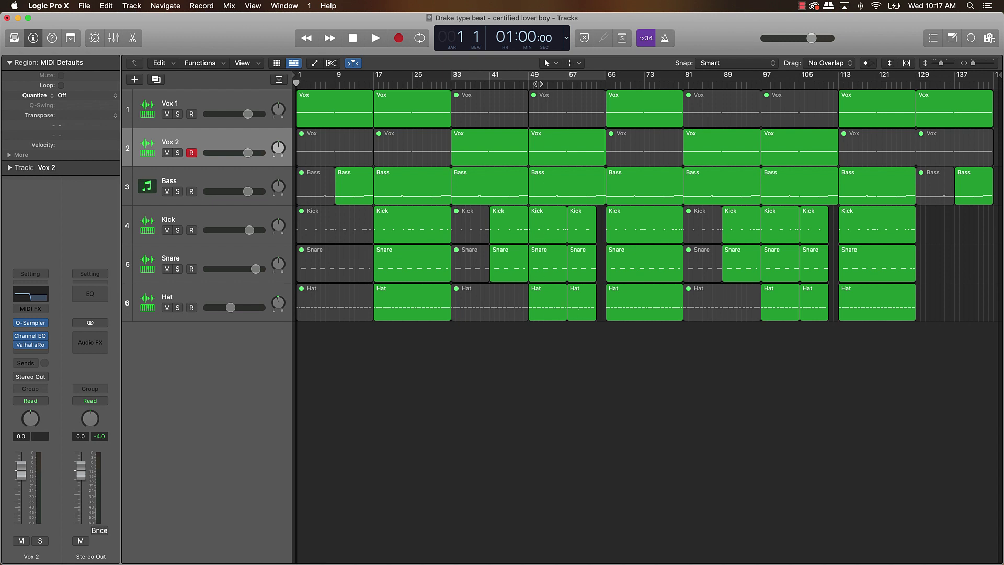
# Set the cycle range to bars 49–65
pyautogui.click(543, 75)
pyautogui.click(537, 76)
pyautogui.moveTo(530, 77); pyautogui.dragTo(605, 81)
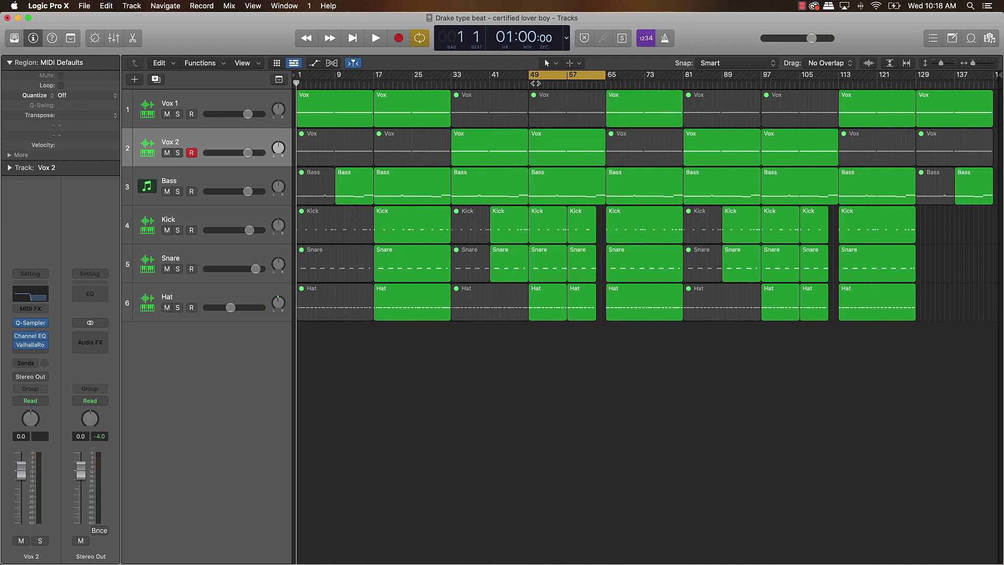
# In the Hat region starting at bar 57, duplicate all notes halfway between the existing ones to double the hi-hat density
pyautogui.doubleClick(585, 312)
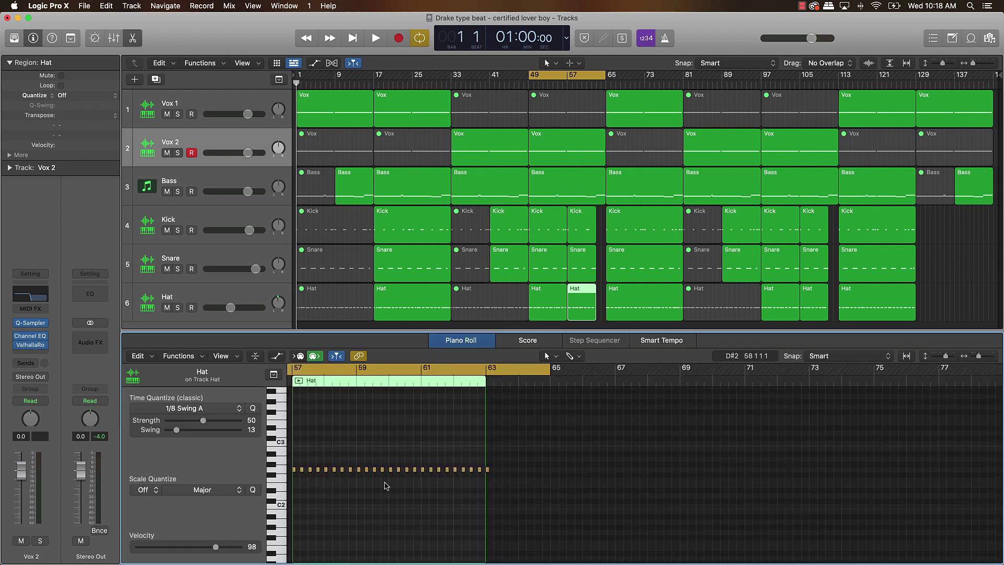
pyautogui.moveTo(499, 461); pyautogui.dragTo(296, 479)
pyautogui.scroll(5, 487, 473)
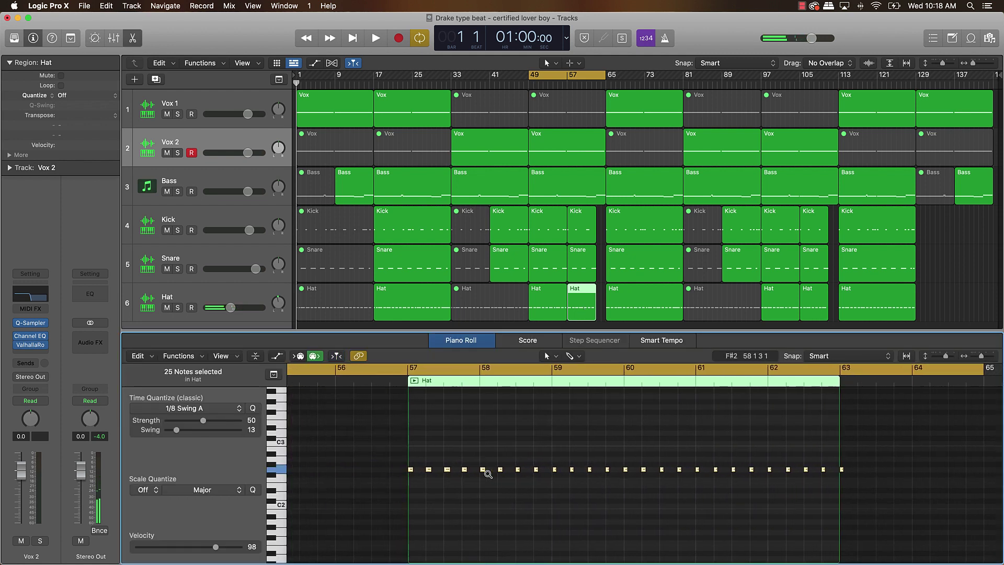
pyautogui.scroll(3, 408, 474)
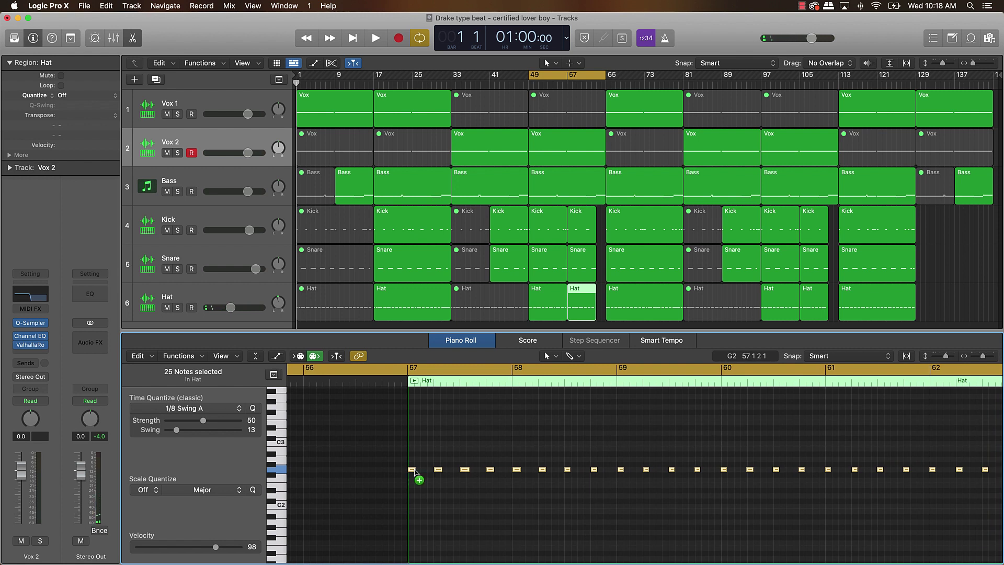
pyautogui.moveTo(415, 470); pyautogui.dragTo(424, 471)
pyautogui.hscroll(7, 465, 482)
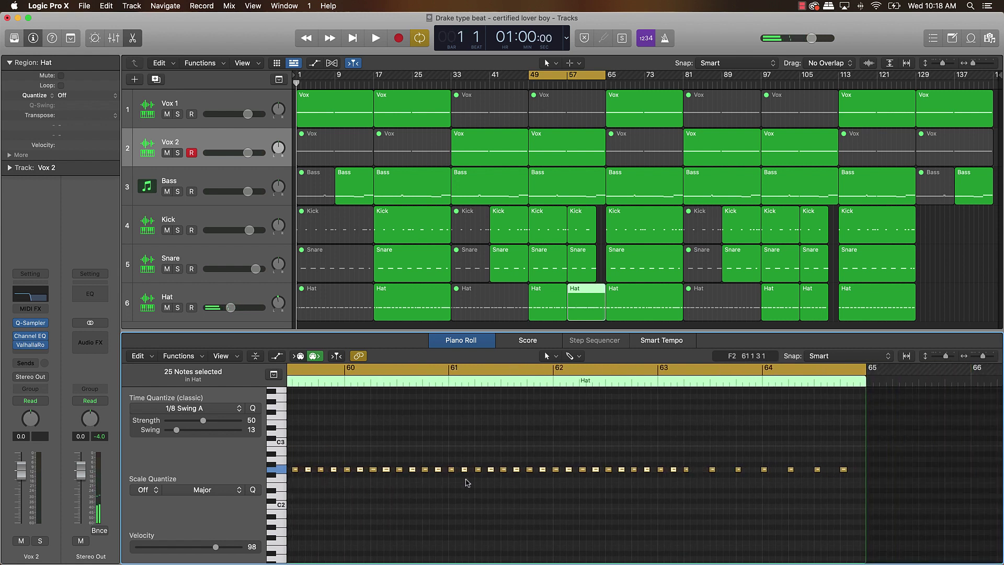
# Shorten the Hat region starting at bar 57 to a length of 6 bars and turn off cycle mode
pyautogui.click(736, 485)
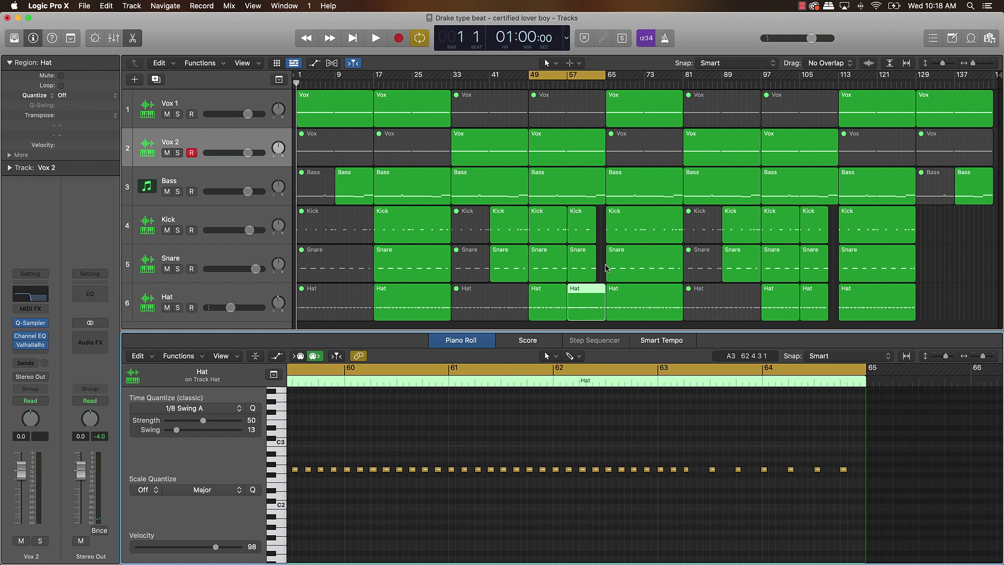
pyautogui.click(601, 268)
pyautogui.moveTo(601, 307); pyautogui.dragTo(596, 307)
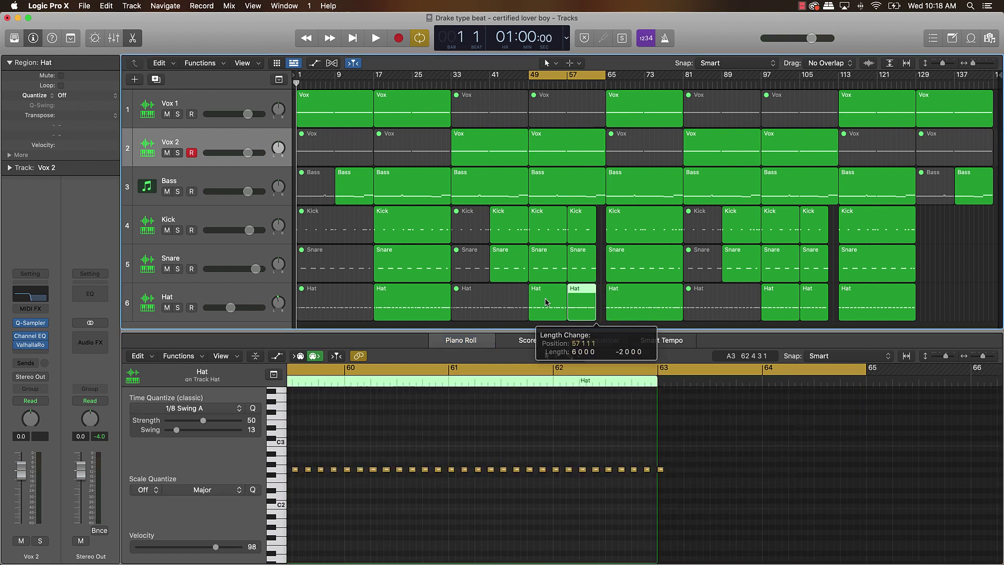
pyautogui.click(525, 79)
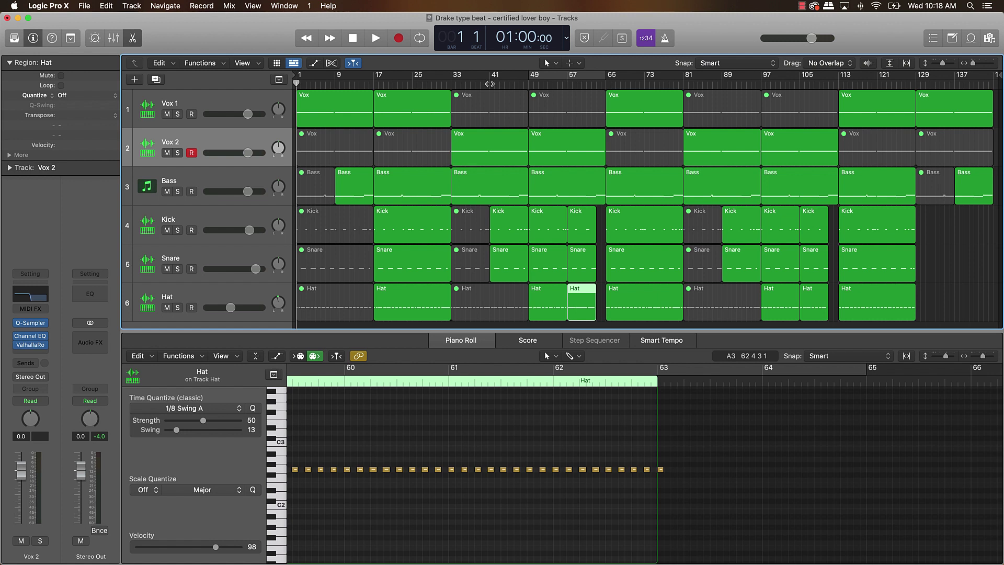
# Play the song from around bar 41 to bar 65 to check the section with the doubled hi-hats
pyautogui.press('space')
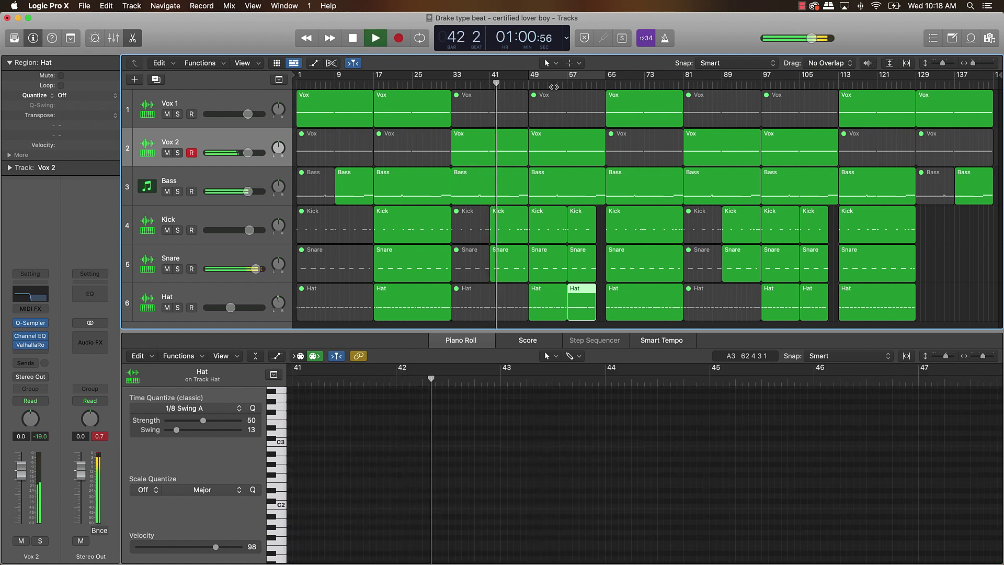
pyautogui.scroll(-2, 584, 205)
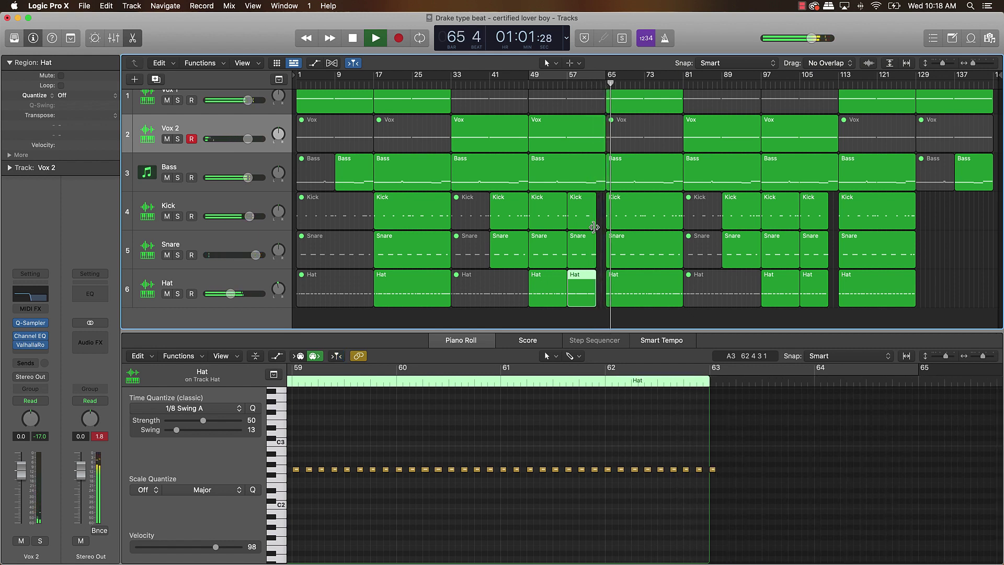
pyautogui.press('space')
# Replace the Hat region starting at bar 105 with a copy of the doubled hi-hat region from bar 57
pyautogui.click(814, 299)
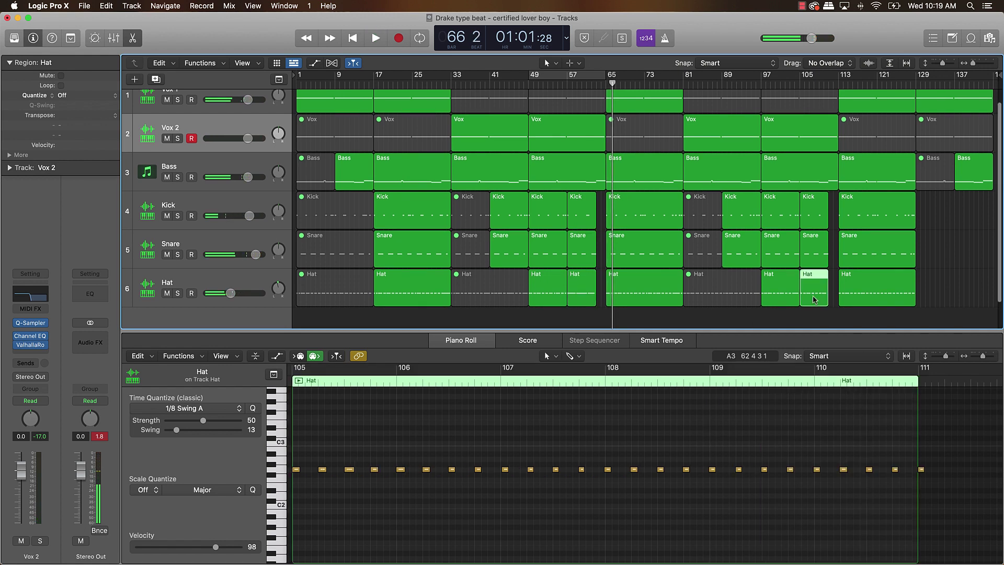
pyautogui.press('Delete')
pyautogui.moveTo(578, 290); pyautogui.dragTo(826, 286)
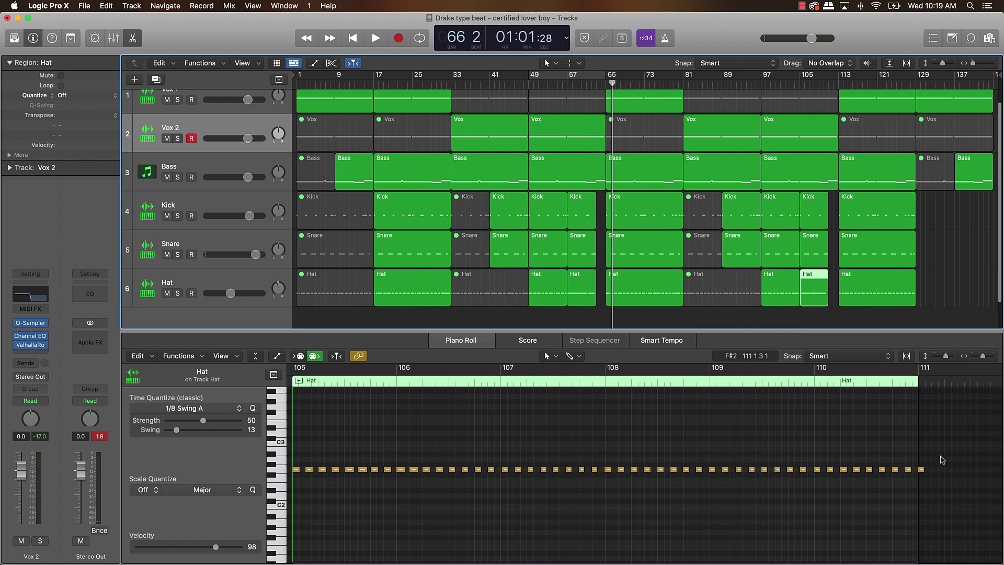
# Delete the stray hi-hat note past the end of the Hat regions at bars 105 and 57, and close the note editor
pyautogui.moveTo(940, 458); pyautogui.dragTo(922, 473)
pyautogui.press('Delete')
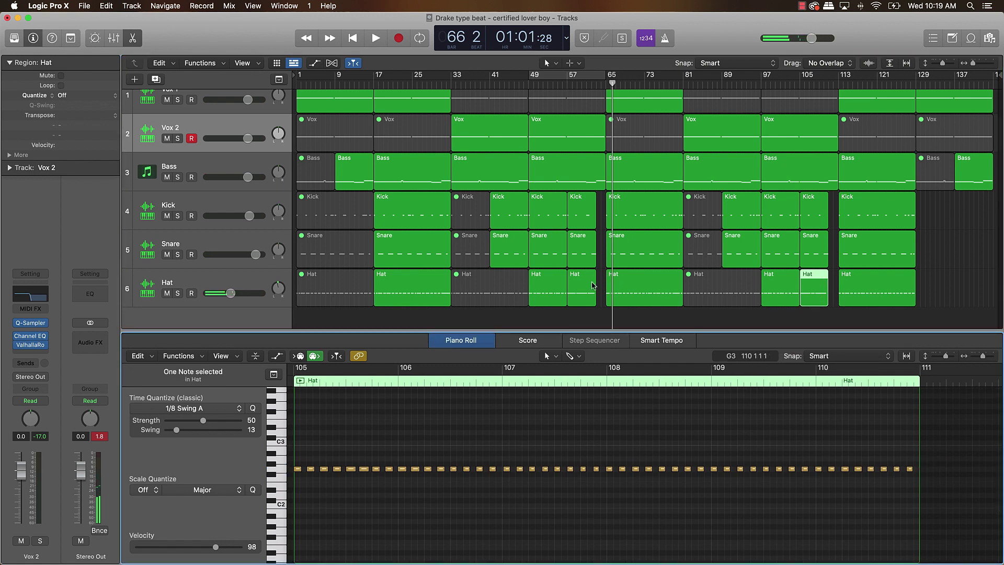
pyautogui.click(591, 285)
pyautogui.click(922, 469)
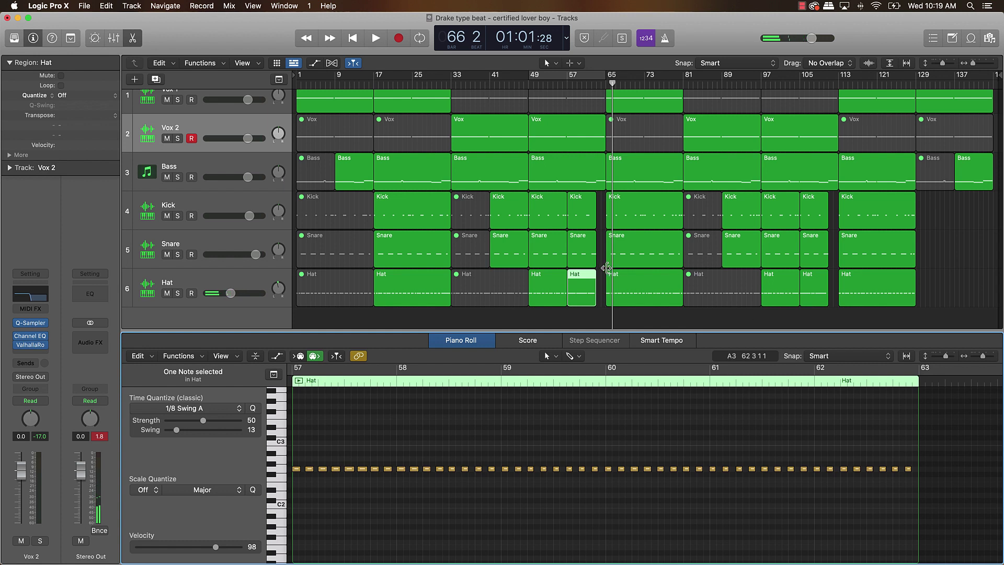
pyautogui.click(601, 272)
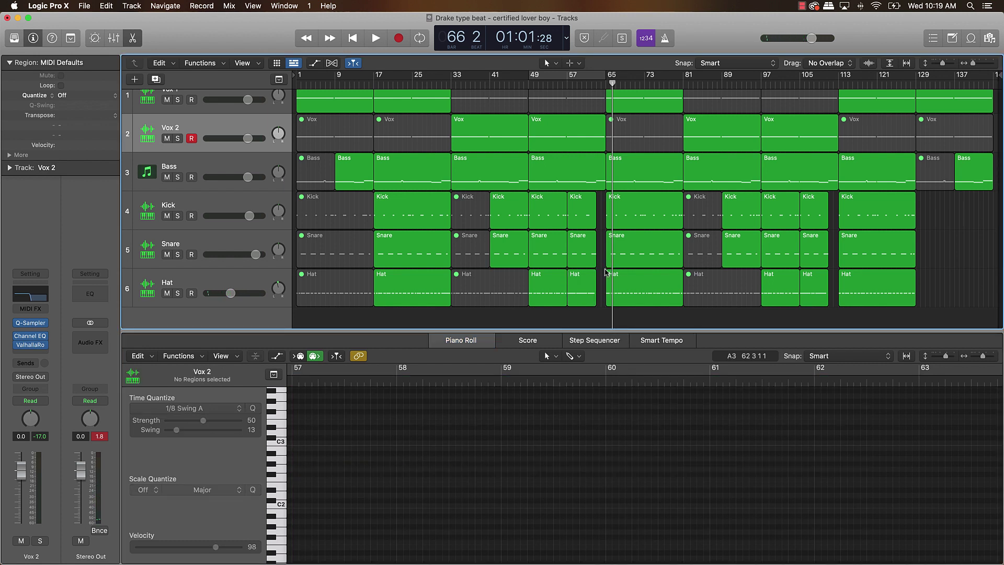
pyautogui.press('e')
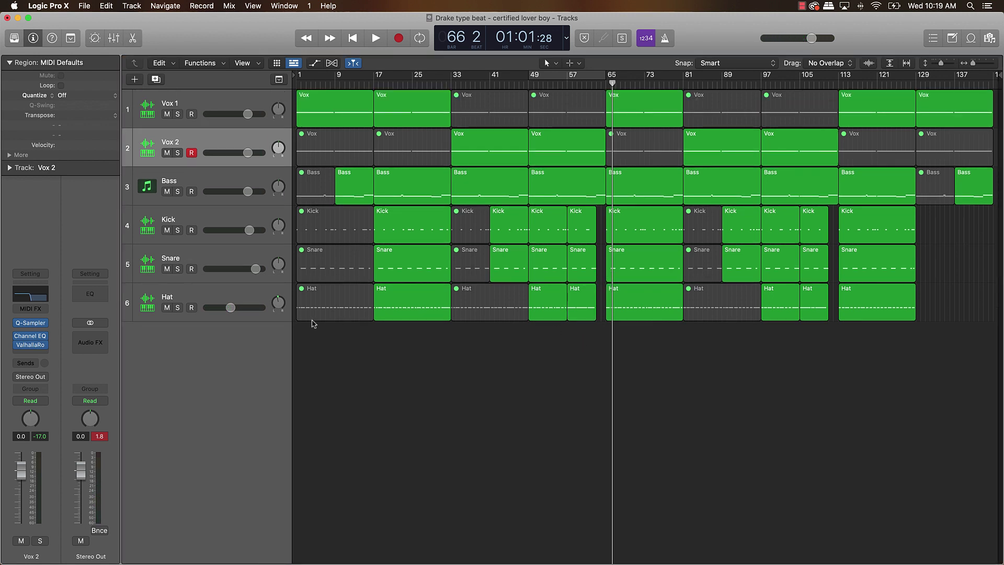
# Lower the Hat track's volume to -9.8 dB and insert the Vinyl plug-in on the Vox 1 track after ValhallaRoom
pyautogui.moveTo(243, 312); pyautogui.dragTo(242, 311)
pyautogui.click(203, 105)
pyautogui.click(40, 356)
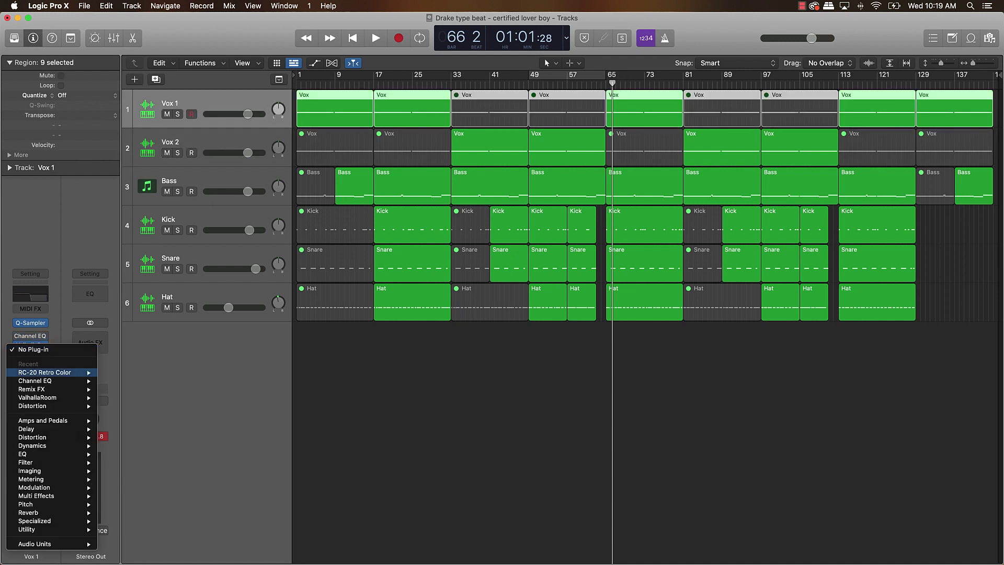
pyautogui.moveTo(83, 543)
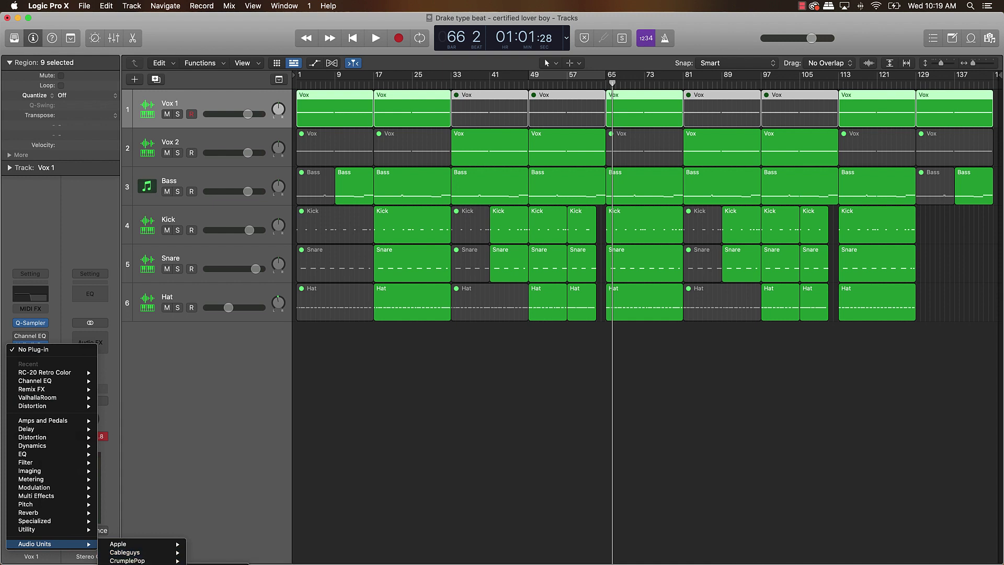
pyautogui.press('Escape')
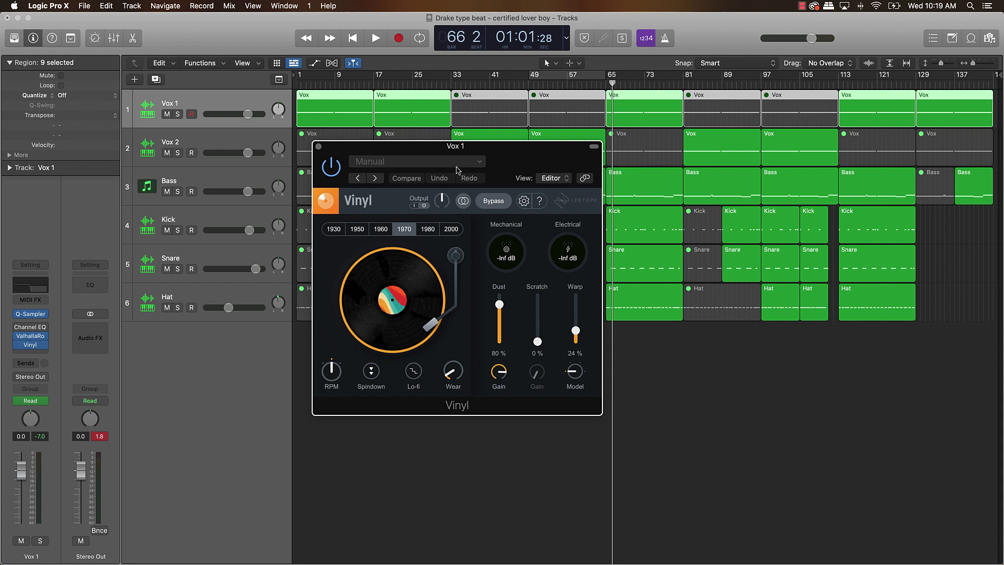
pyautogui.click(44, 346)
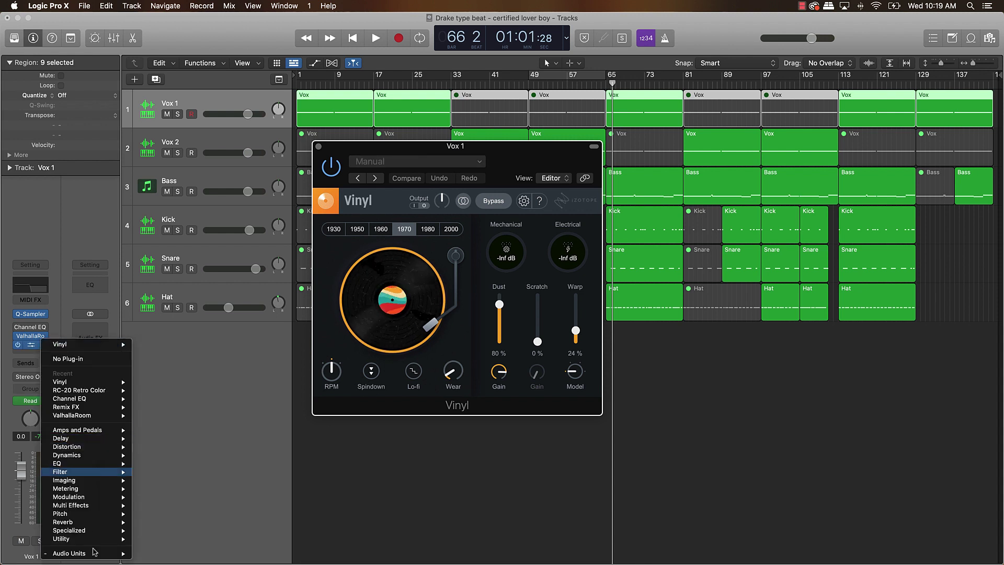
pyautogui.click(184, 478)
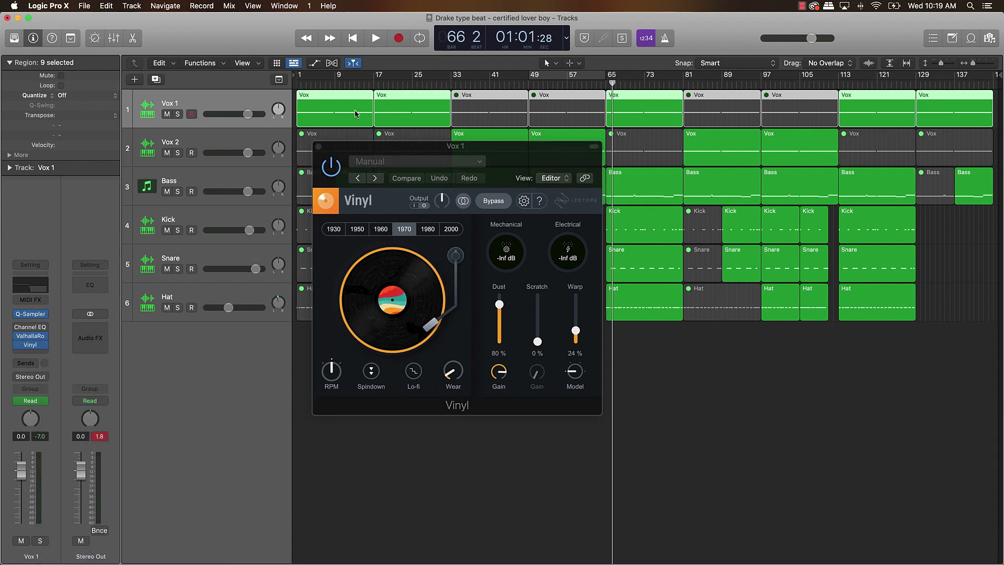
# While playing from bar 1, set Vinyl on Vox 1 to 0% Dust and 45% Warp, and turn its Wear down
pyautogui.press('Return')
pyautogui.press('space')
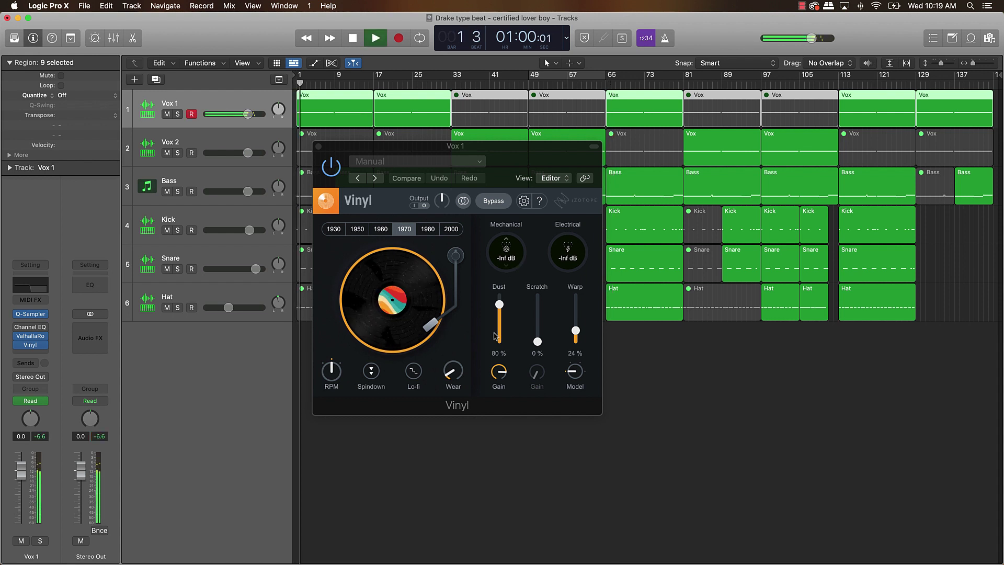
pyautogui.moveTo(496, 336); pyautogui.dragTo(497, 437)
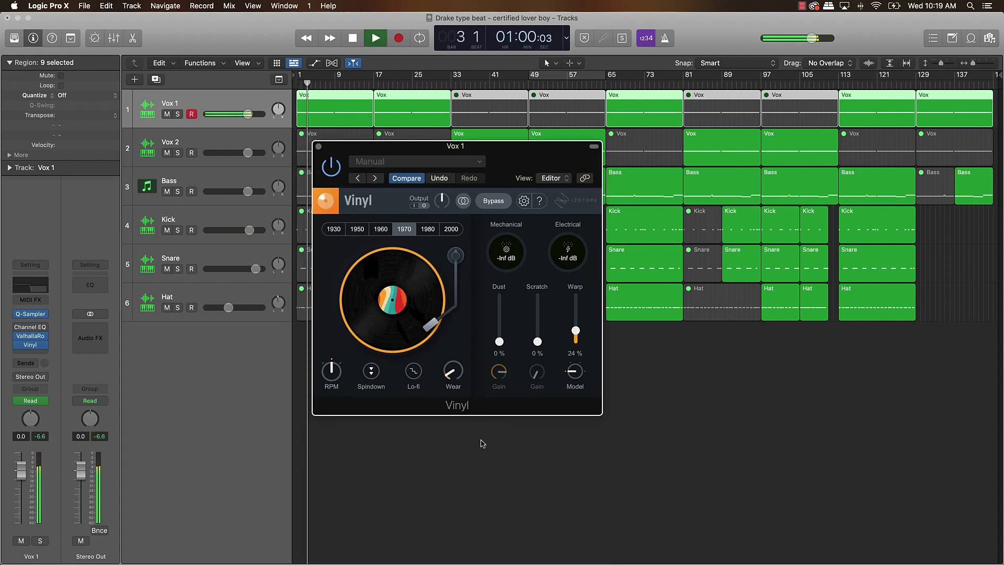
pyautogui.moveTo(575, 331)
pyautogui.mouseDown()
pyautogui.moveTo(577, 301)
pyautogui.moveTo(574, 323)
pyautogui.mouseUp()
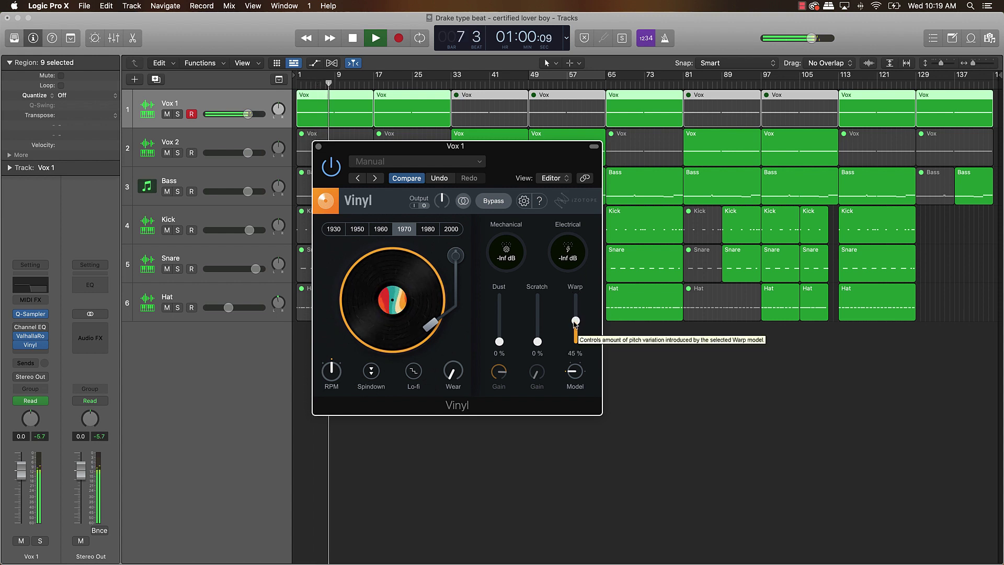
# Audition Vinyl's decade settings on Vox 1, choose 2000, and close the plug-in window
pyautogui.click(381, 228)
pyautogui.click(357, 229)
pyautogui.click(333, 229)
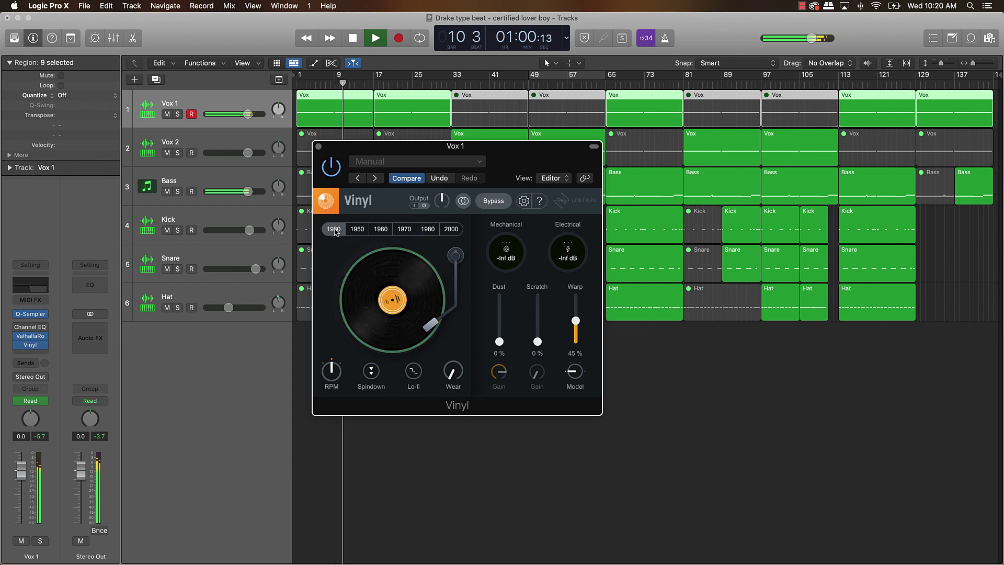
pyautogui.click(427, 229)
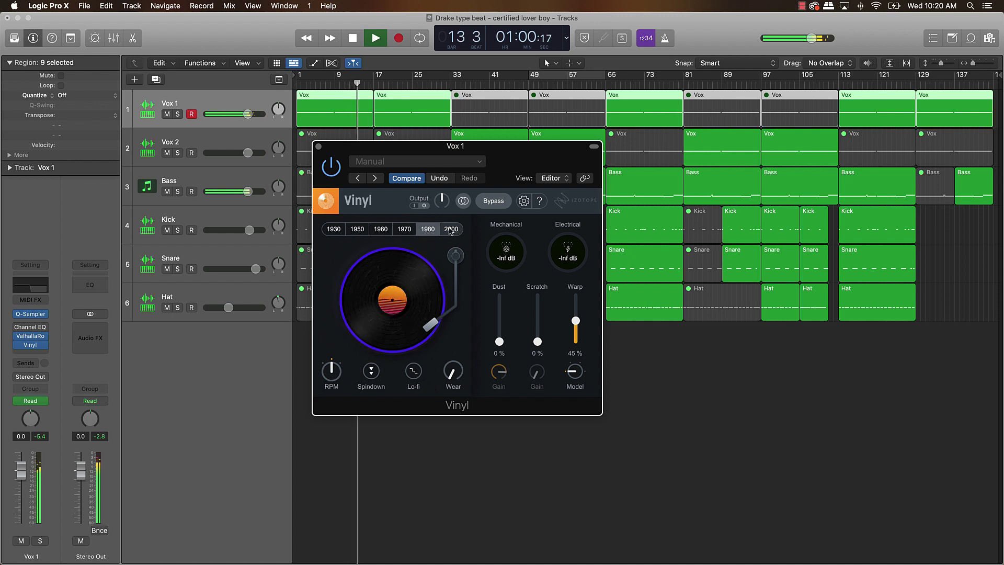
pyautogui.click(438, 230)
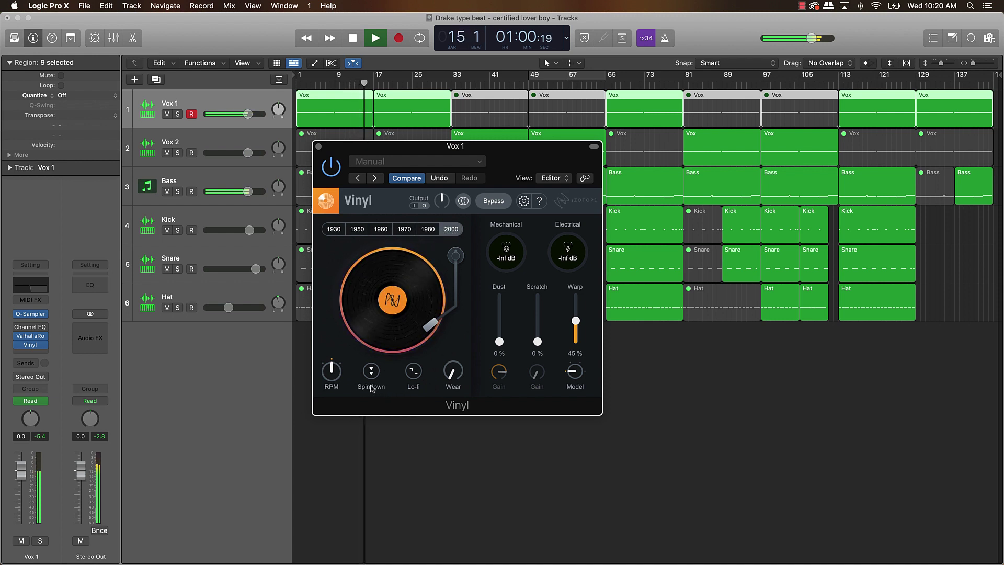
pyautogui.click(319, 147)
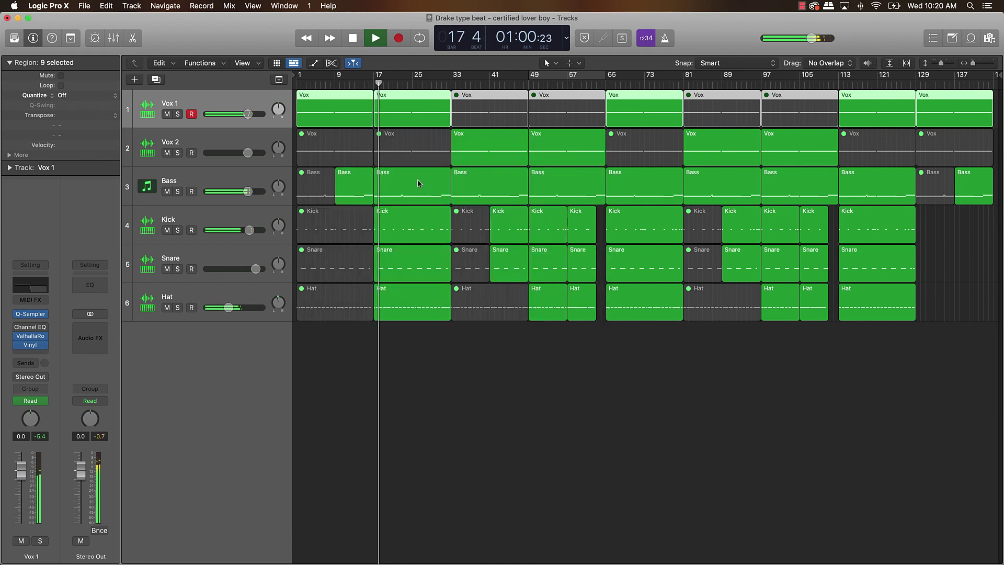
# Insert a stereo Adaptive Limiter on Stereo Out in the mixer, with 0.0 dB gain and a -0.1 dB out ceiling
pyautogui.click(133, 38)
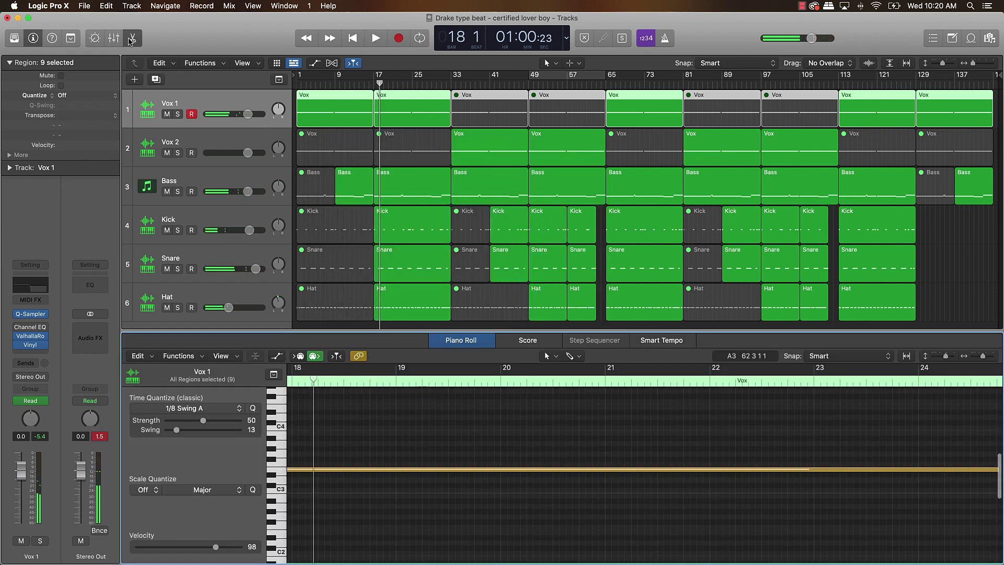
pyautogui.click(132, 38)
pyautogui.click(114, 39)
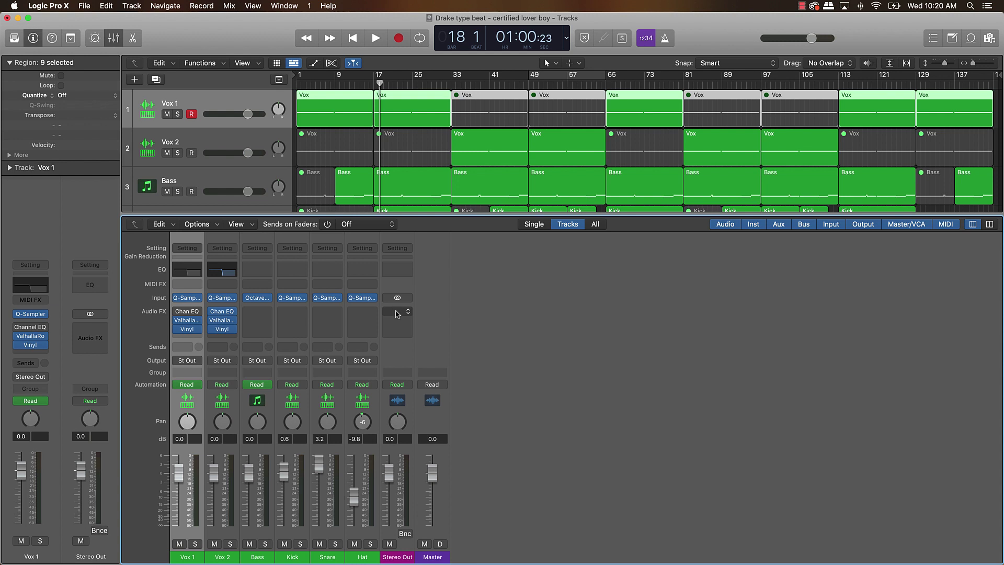
pyautogui.click(397, 313)
pyautogui.moveTo(422, 507)
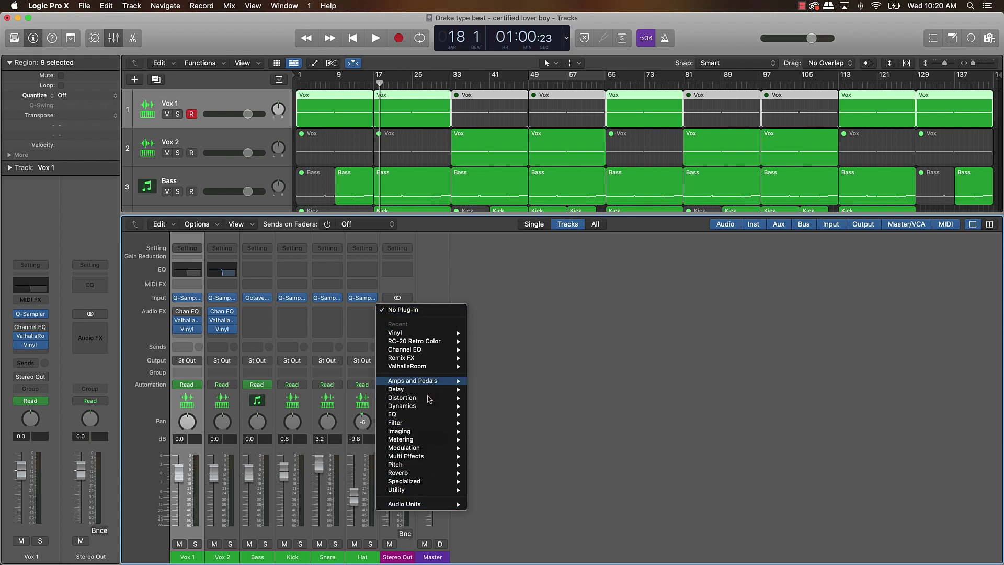
pyautogui.moveTo(429, 405)
pyautogui.moveTo(541, 408)
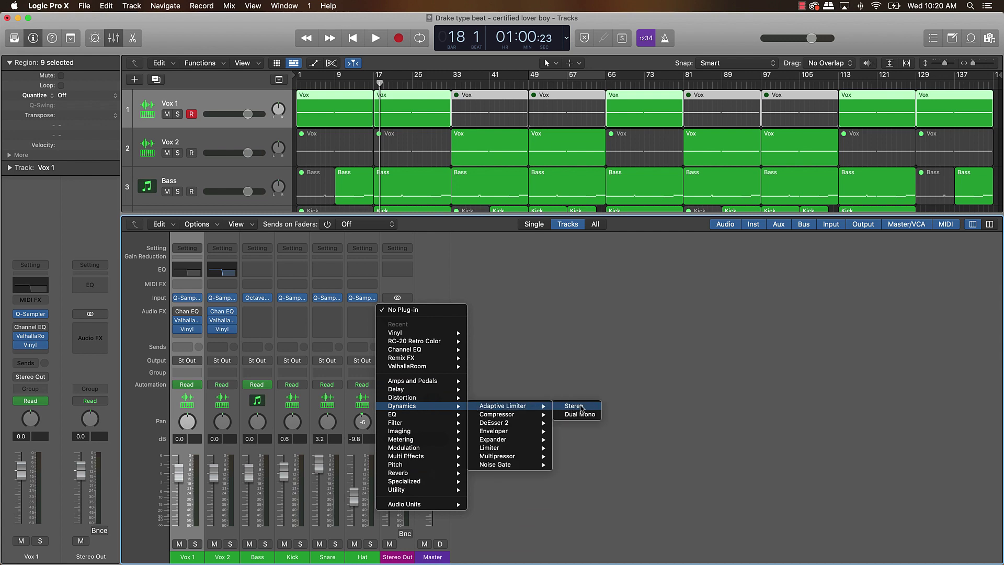
pyautogui.click(582, 408)
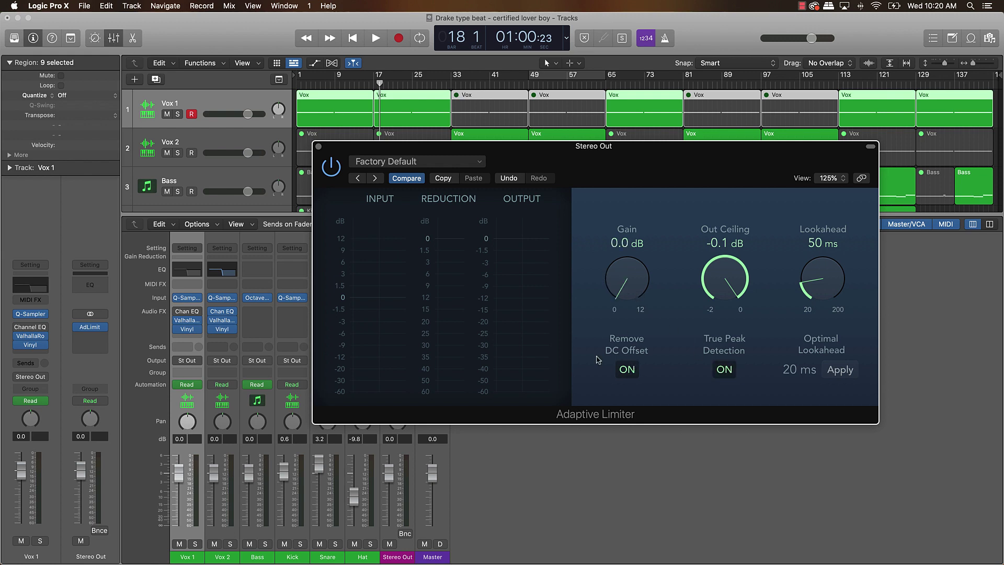
pyautogui.click(319, 148)
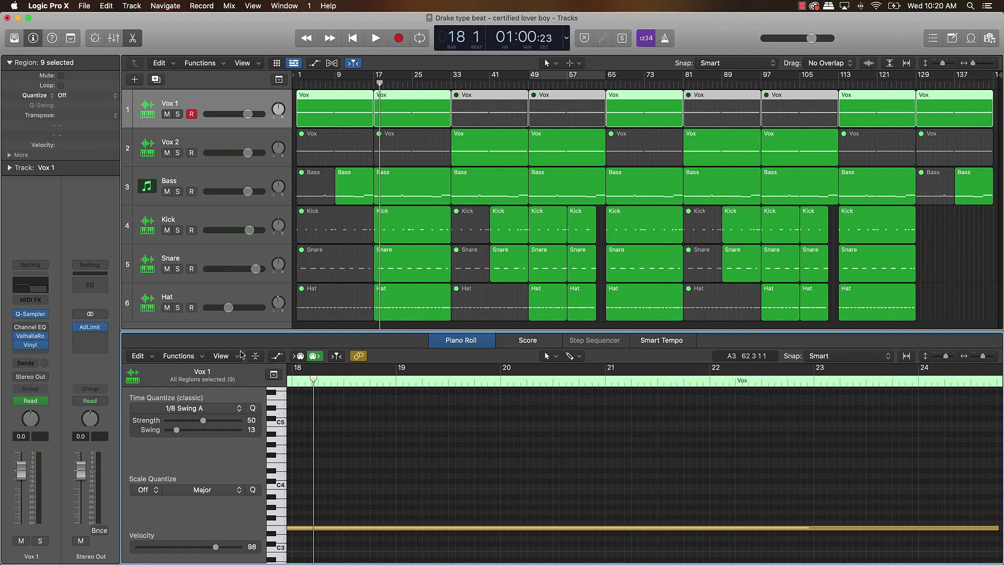
# Play the song from bar 1 with the note editor closed, and set the Hat track's pan to -5 and volume to -6.2 dB
pyautogui.press('p')
pyautogui.click(560, 414)
pyautogui.press('Return')
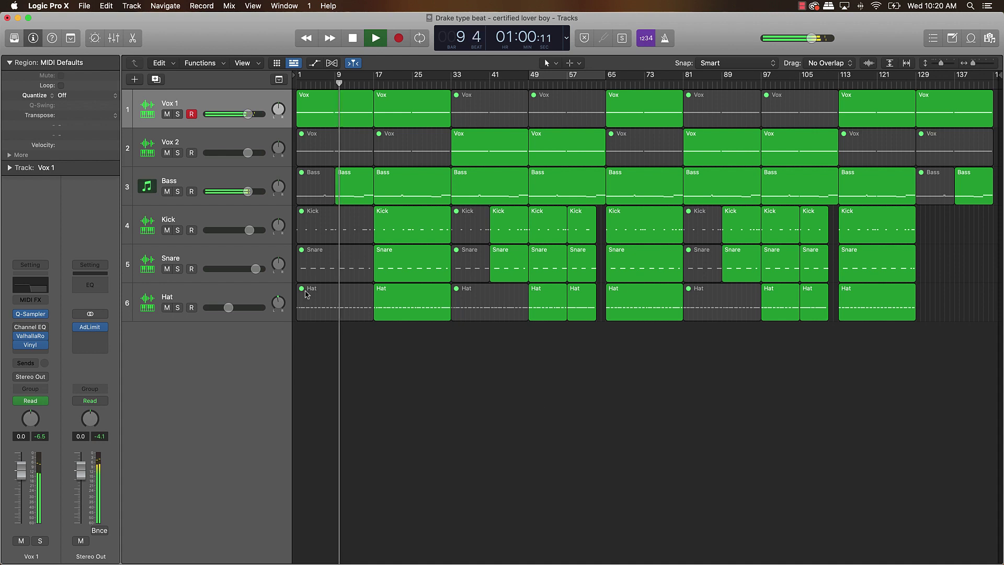
pyautogui.click(218, 286)
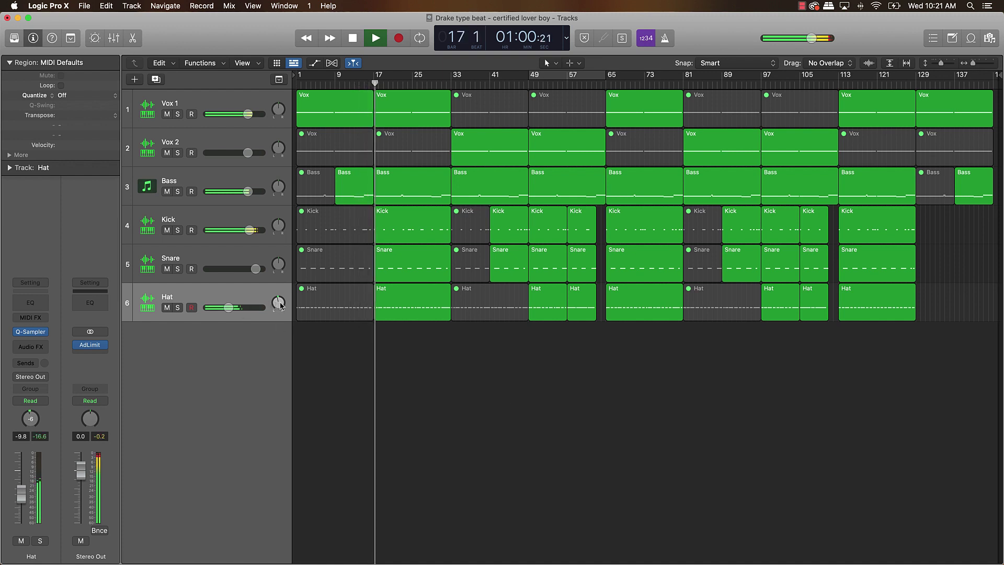
pyautogui.moveTo(278, 302); pyautogui.dragTo(232, 307)
# Add a Channel EQ to the Hat track with a low cut at about 500 Hz
pyautogui.click(33, 307)
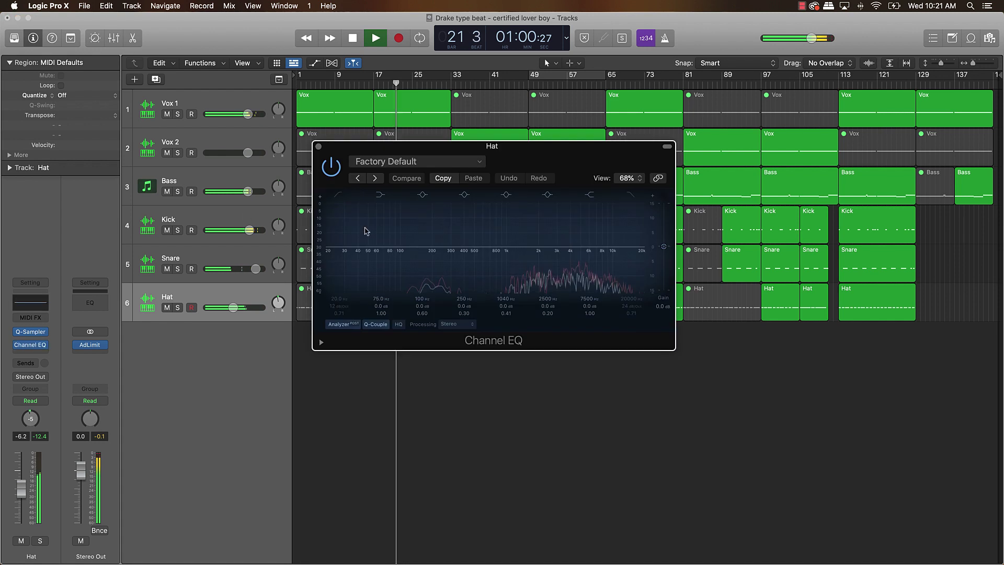
pyautogui.moveTo(343, 308); pyautogui.dragTo(472, 254)
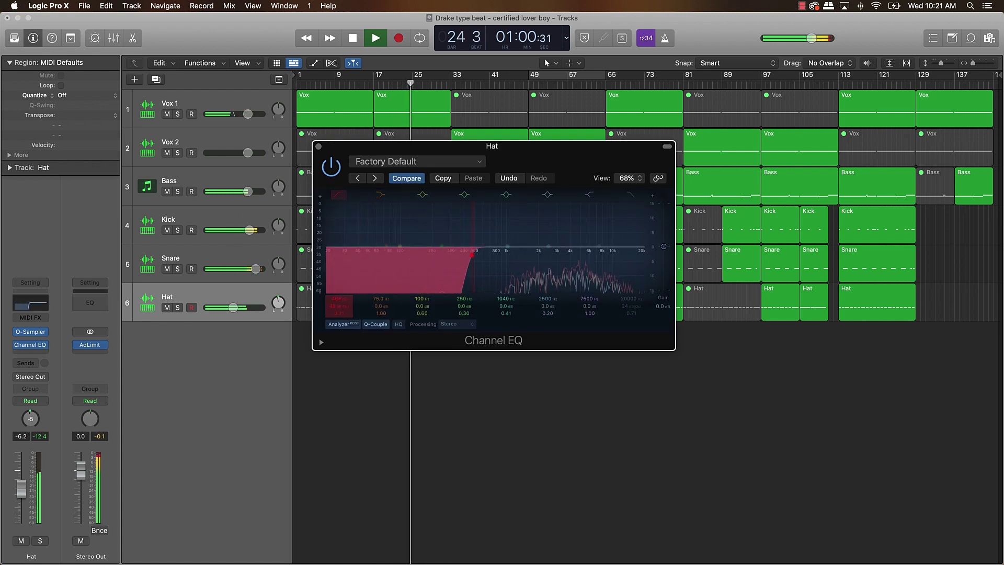
pyautogui.click(319, 146)
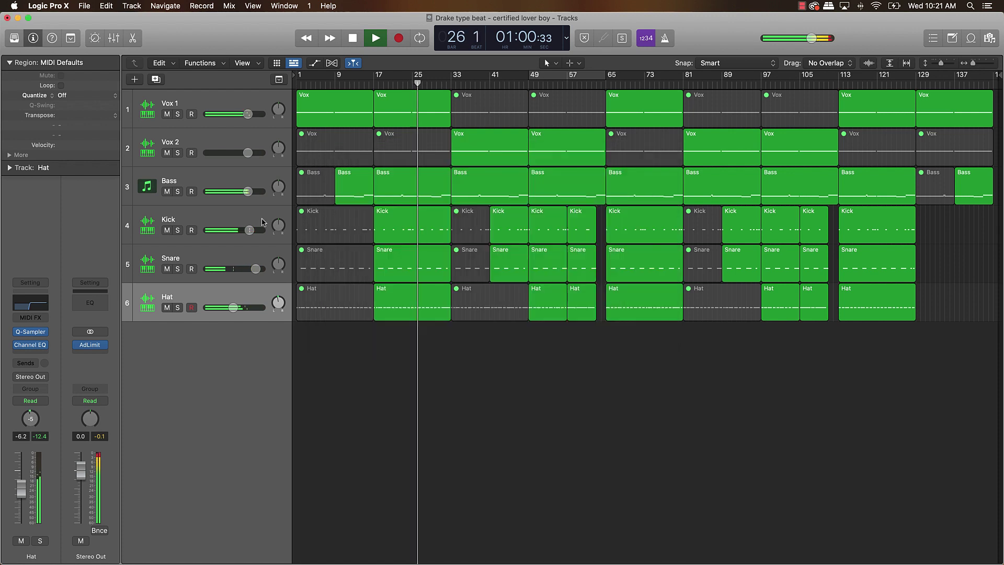
# Add a Channel EQ to the Snare track with a low cut at about 100 Hz, and hide the plug-in window
pyautogui.click(203, 267)
pyautogui.click(30, 304)
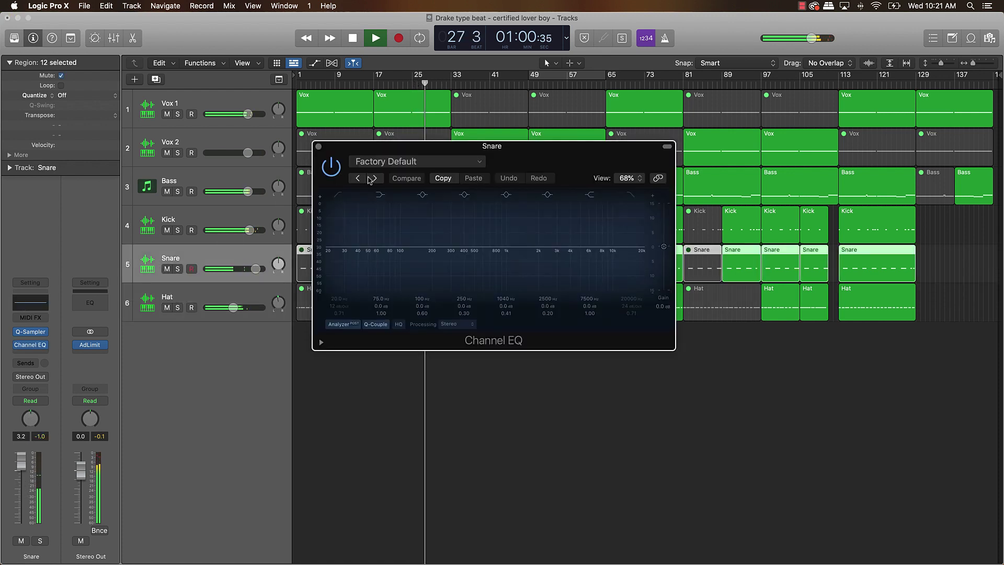
pyautogui.click(337, 196)
pyautogui.moveTo(346, 312); pyautogui.dragTo(338, 282)
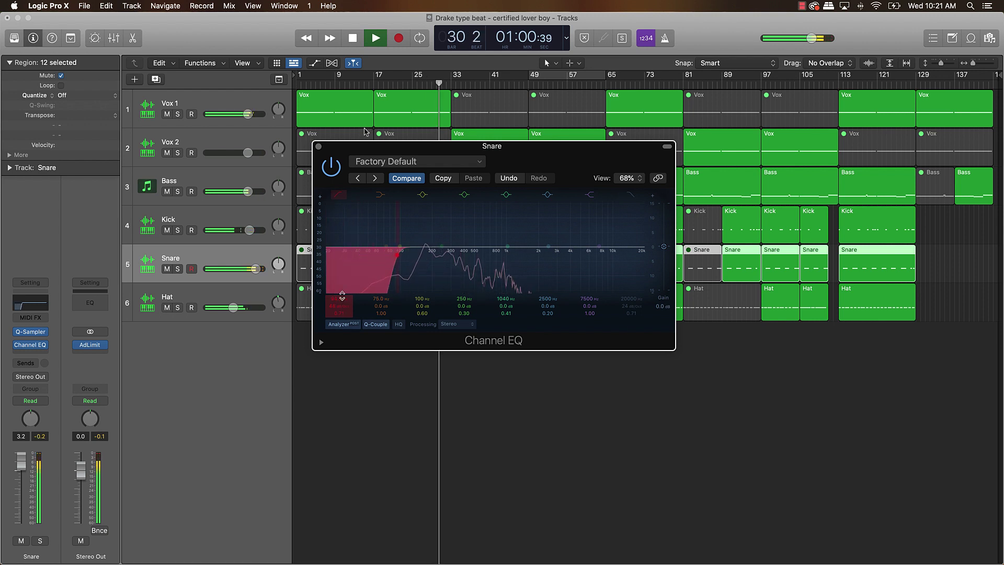
pyautogui.press('v')
# Select the Kick track and raise the Vox 2 track's volume slightly
pyautogui.click(213, 217)
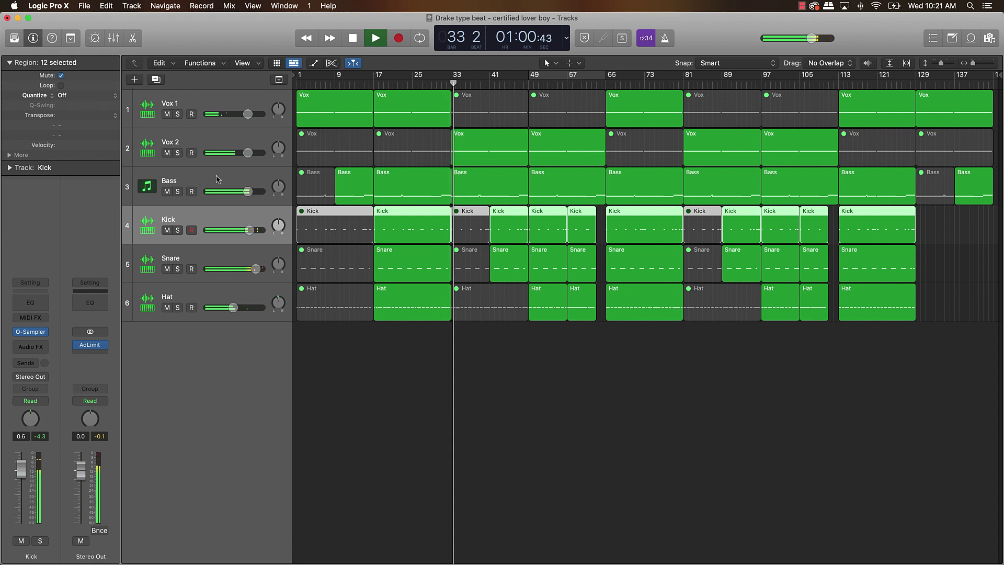
pyautogui.moveTo(252, 152); pyautogui.dragTo(253, 153)
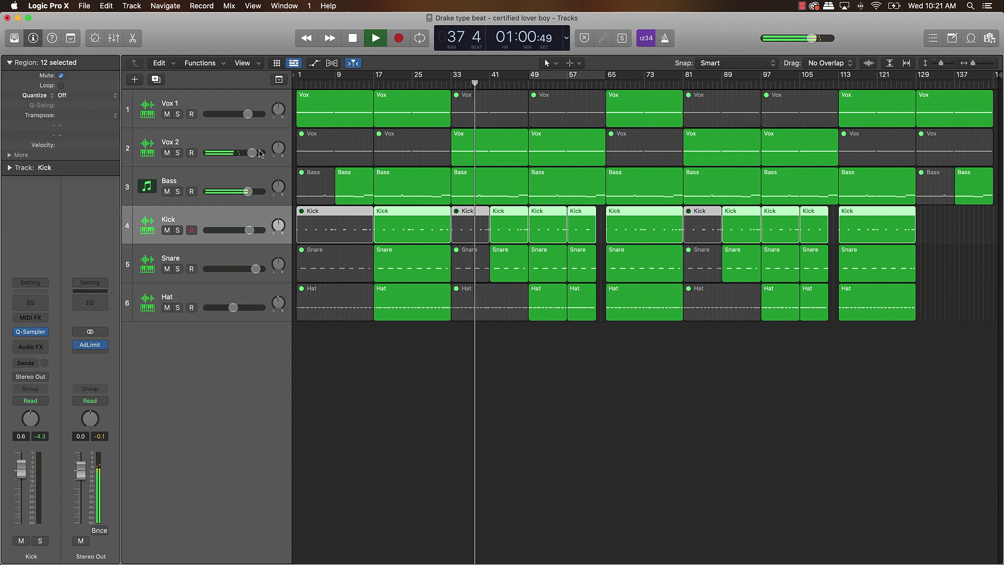
# Add a Channel EQ to the Kick track with a low cut at about 31 Hz, and raise the track's volume to 1.8 dB
pyautogui.click(587, 362)
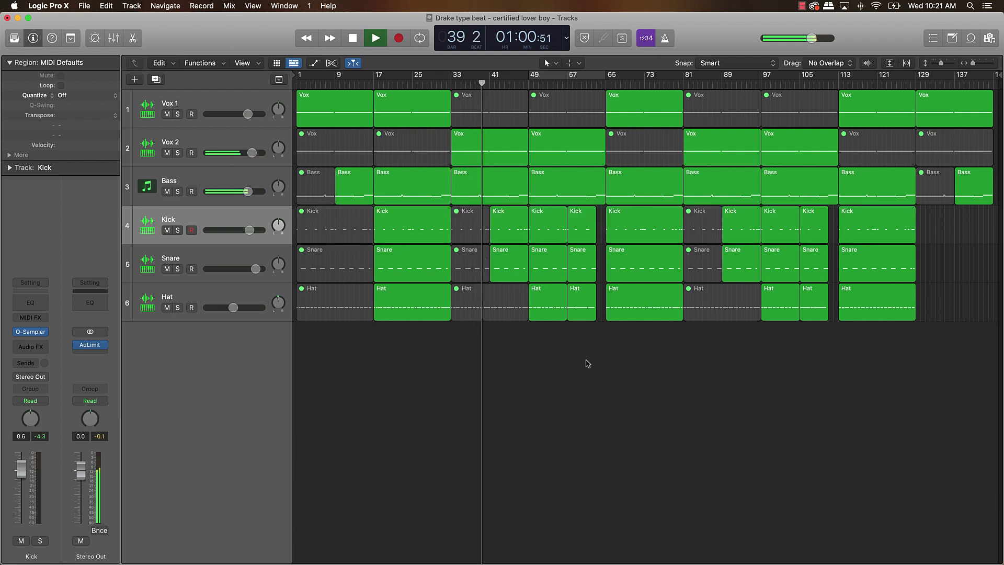
pyautogui.click(205, 219)
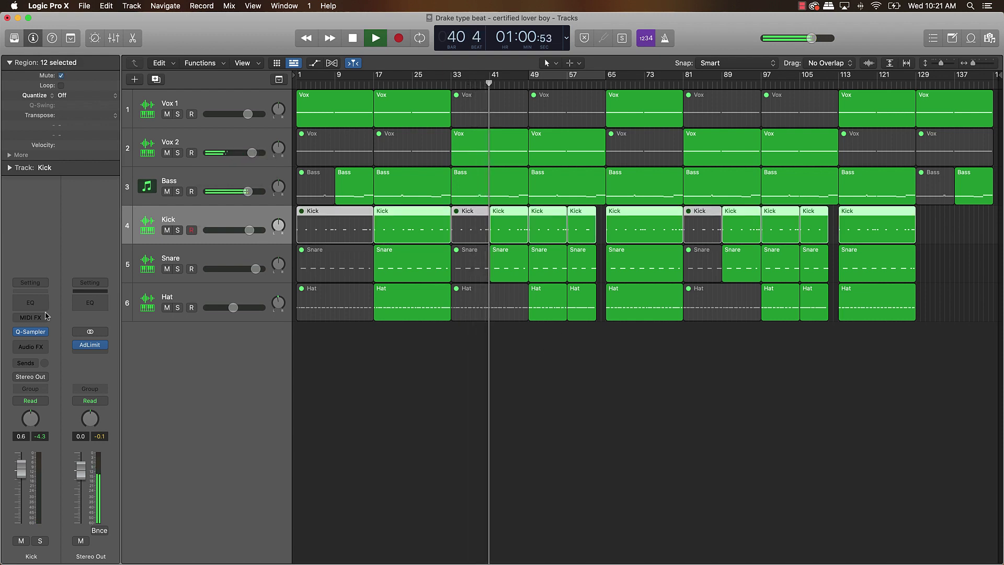
pyautogui.click(32, 302)
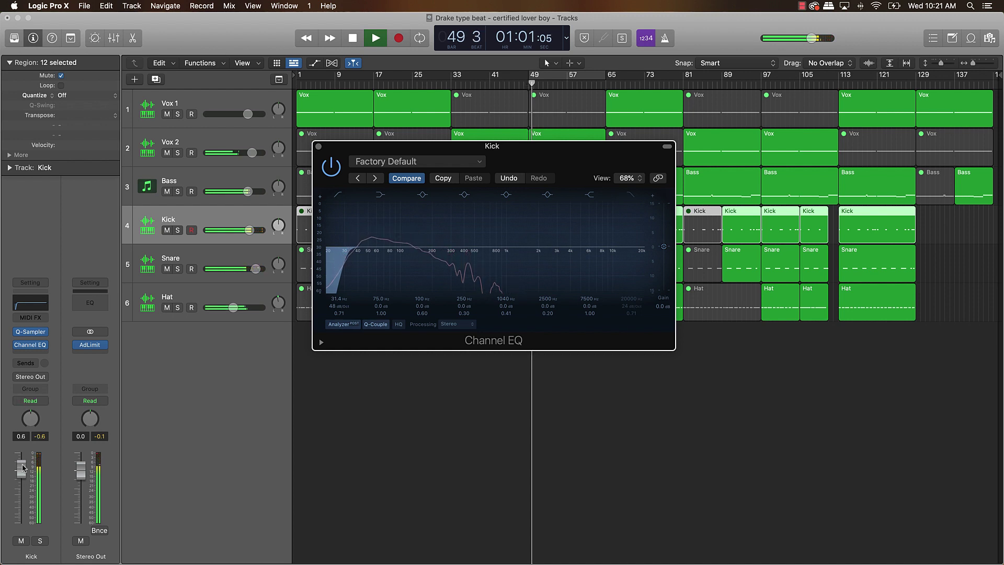
pyautogui.moveTo(22, 467); pyautogui.dragTo(62, 460)
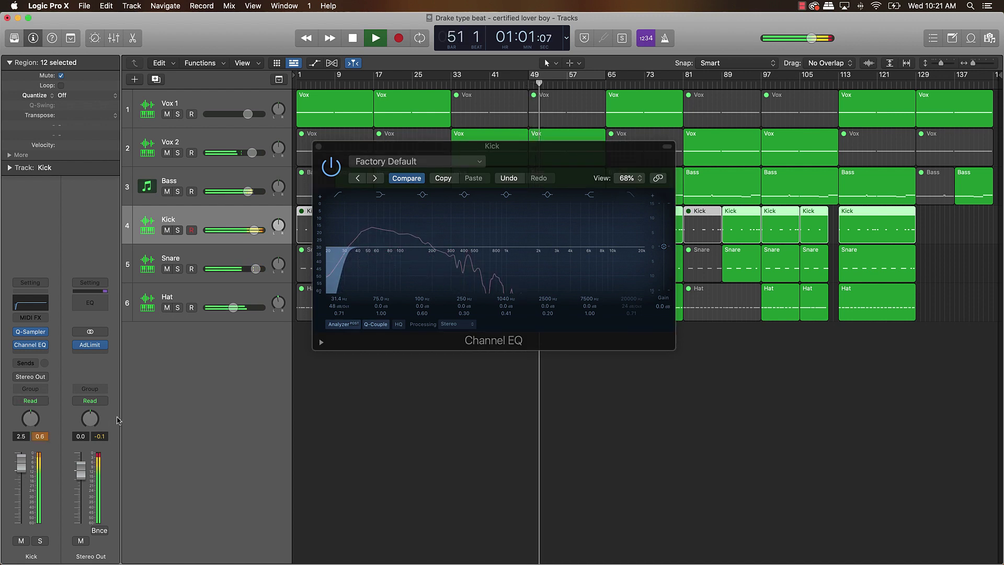
pyautogui.moveTo(20, 466); pyautogui.dragTo(21, 468)
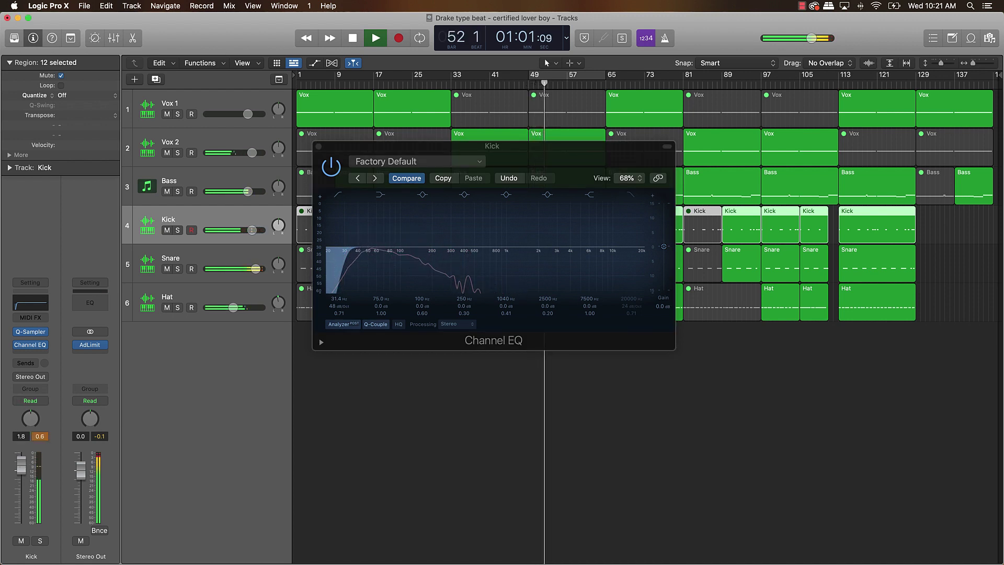
# Insert the stereo version of the Smack Attack transient shaper on the Kick track after the Channel EQ
pyautogui.click(44, 355)
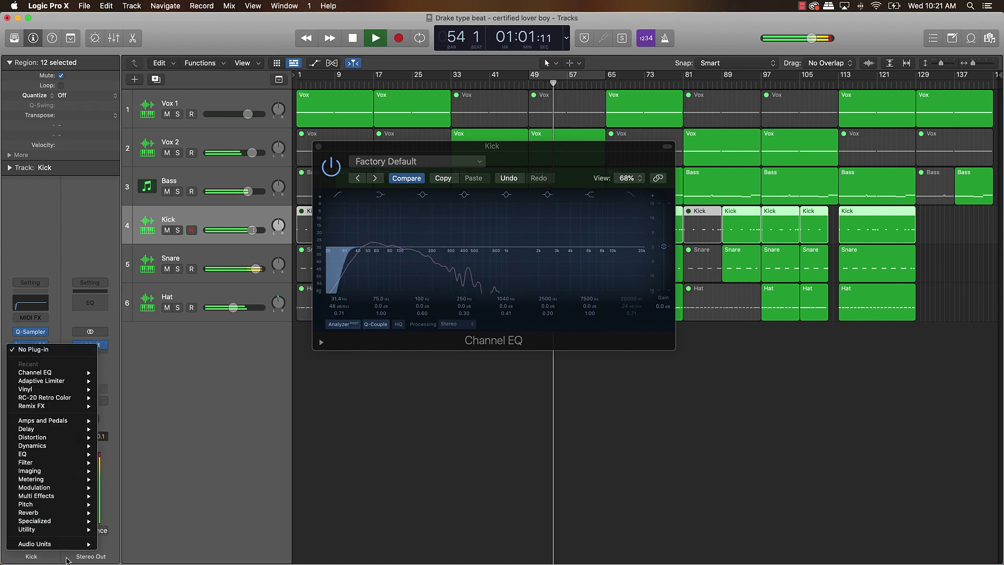
pyautogui.moveTo(42, 543)
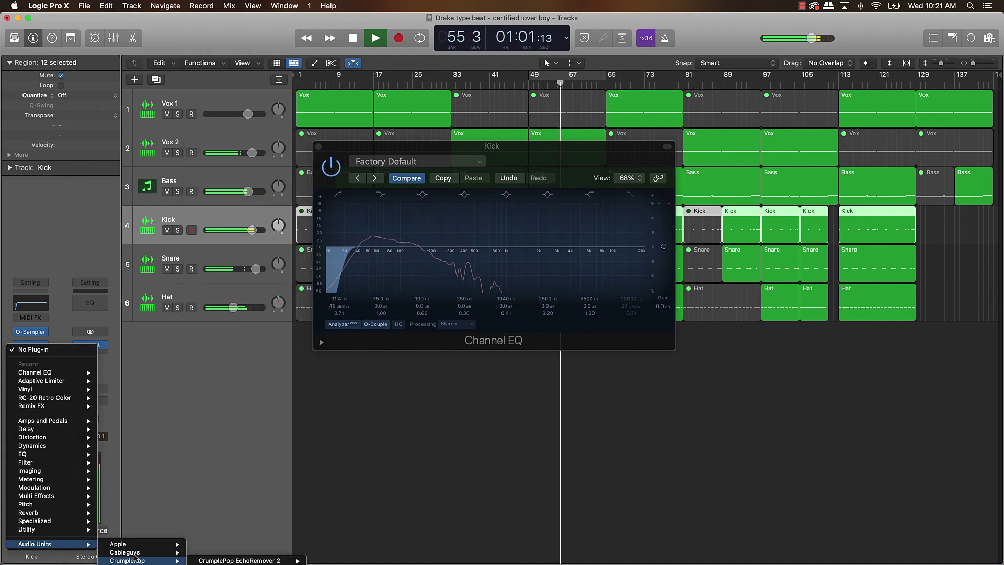
pyautogui.moveTo(134, 555)
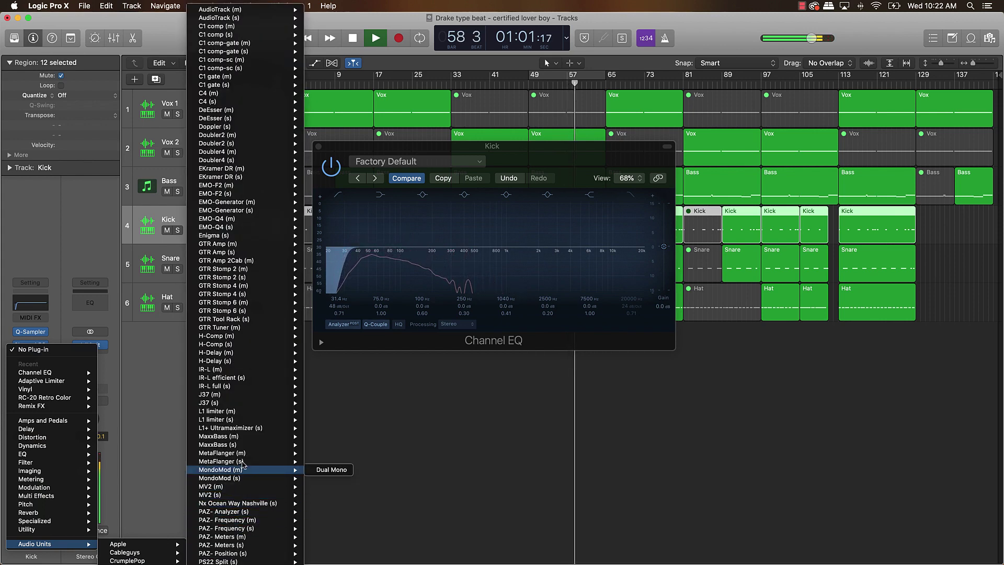
pyautogui.moveTo(248, 461)
pyautogui.scroll(-15, 244, 463)
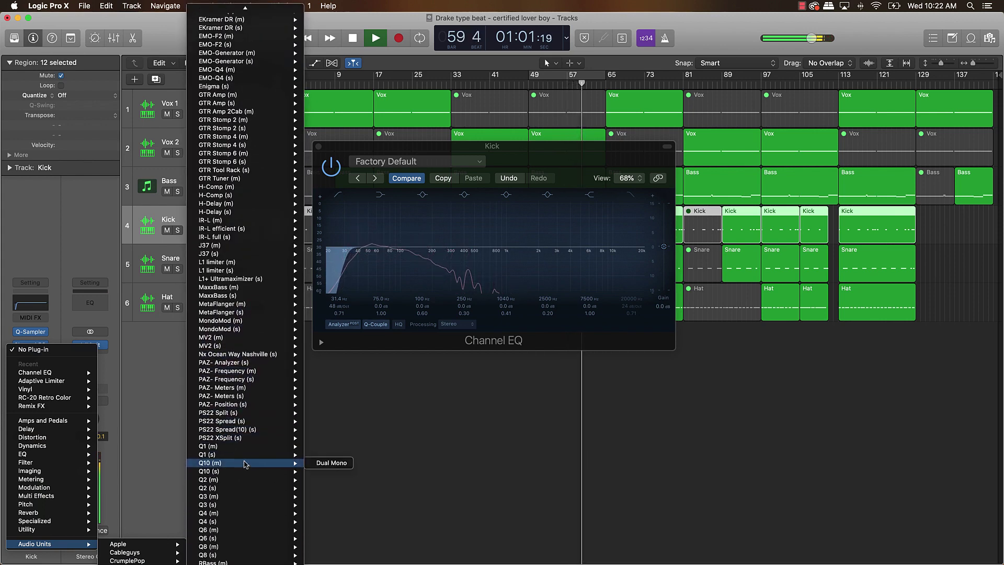
pyautogui.scroll(-2, 245, 464)
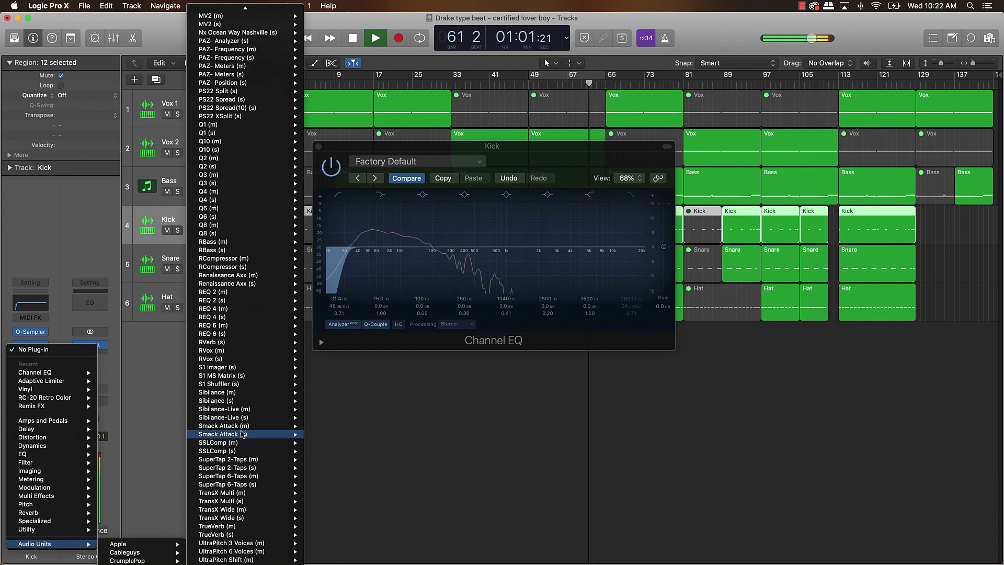
pyautogui.moveTo(283, 435)
pyautogui.click(319, 435)
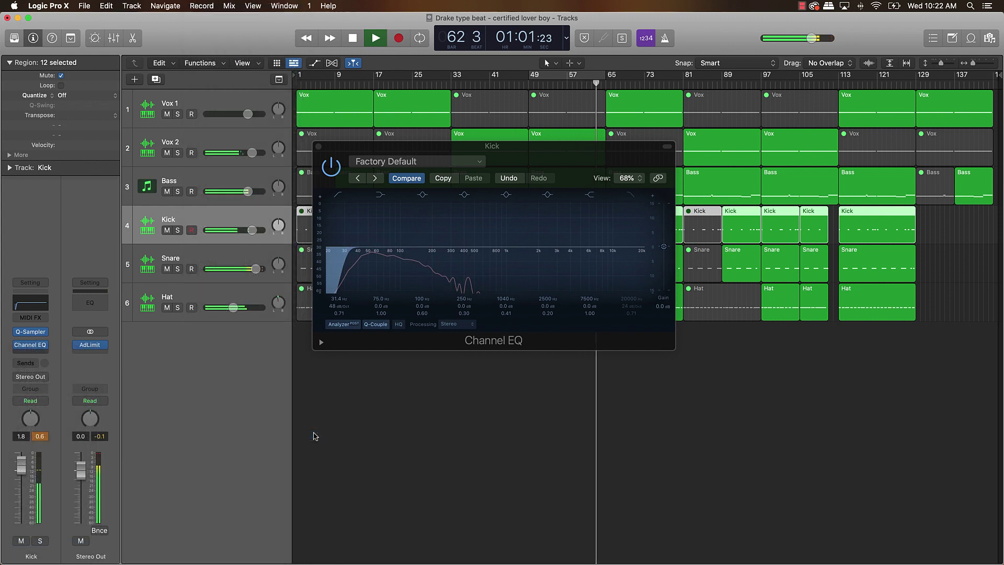
# Set the Kick track's Smack Attack to an attack of 18 and a sustain of -10
pyautogui.moveTo(381, 352); pyautogui.dragTo(381, 344)
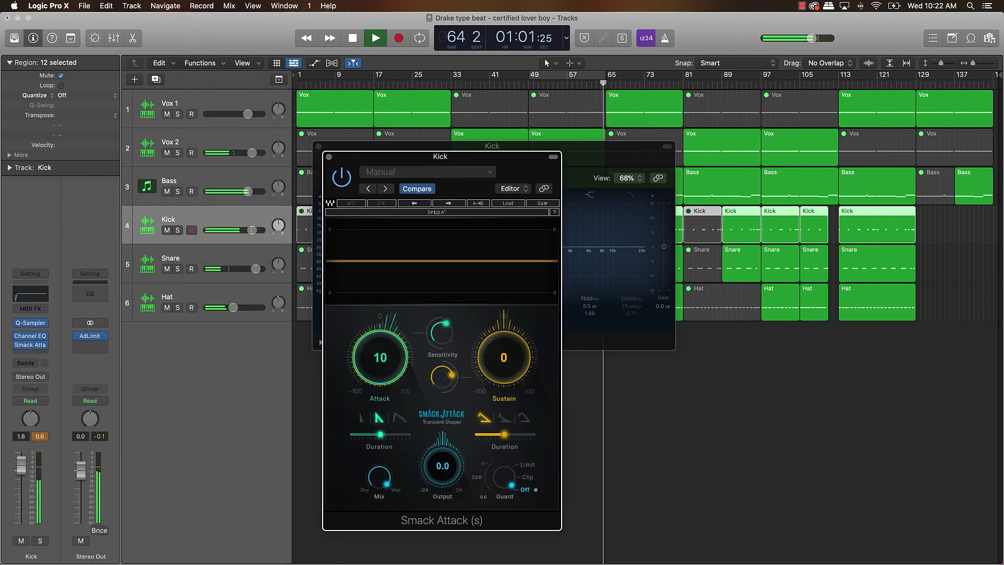
pyautogui.moveTo(489, 355); pyautogui.dragTo(490, 366)
pyautogui.moveTo(398, 348); pyautogui.dragTo(390, 362)
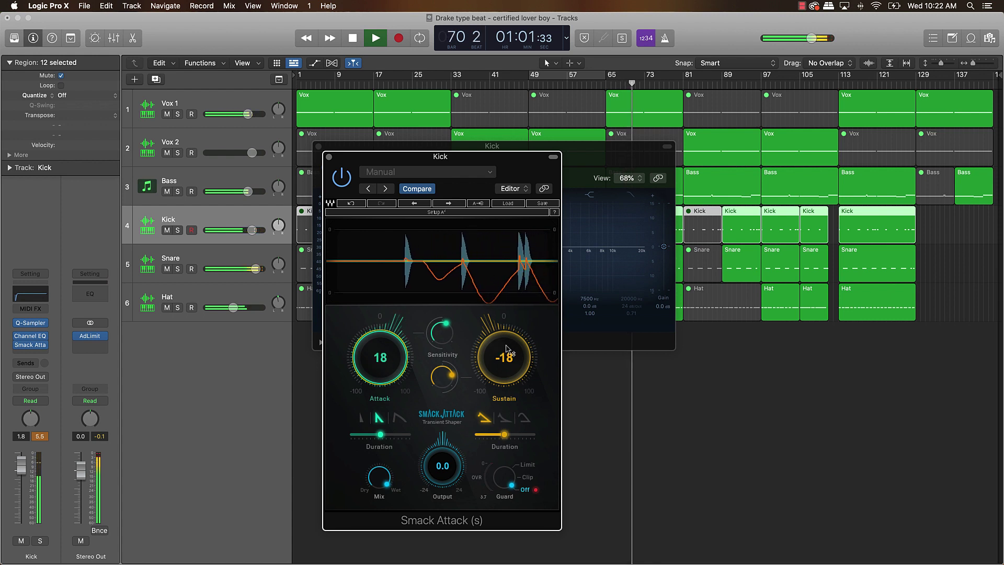
pyautogui.moveTo(506, 348); pyautogui.dragTo(506, 344)
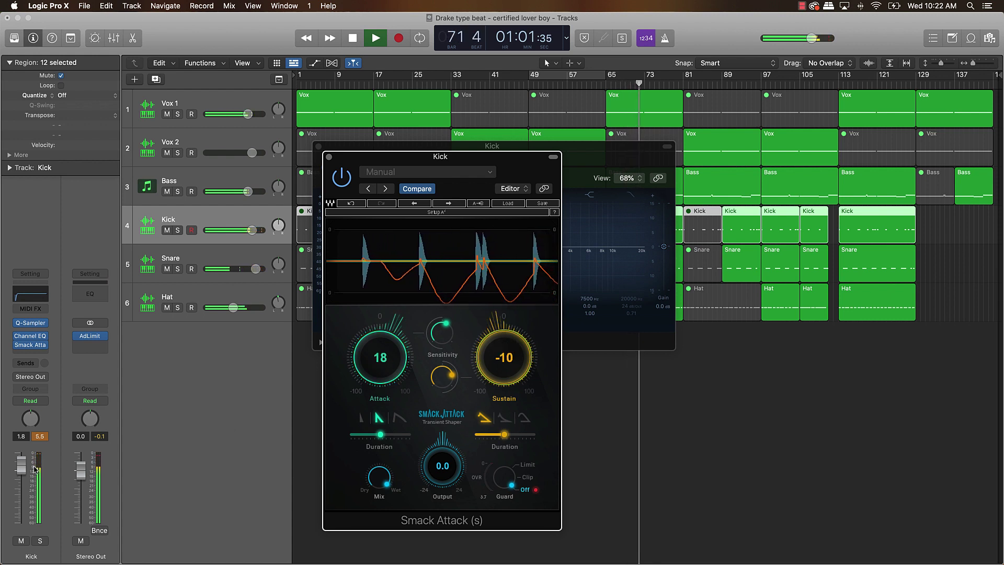
# Lower the Kick track's volume to -0.8 dB and close its Smack Attack and Channel EQ windows
pyautogui.moveTo(22, 473); pyautogui.dragTo(23, 483)
pyautogui.click(328, 158)
pyautogui.click(318, 147)
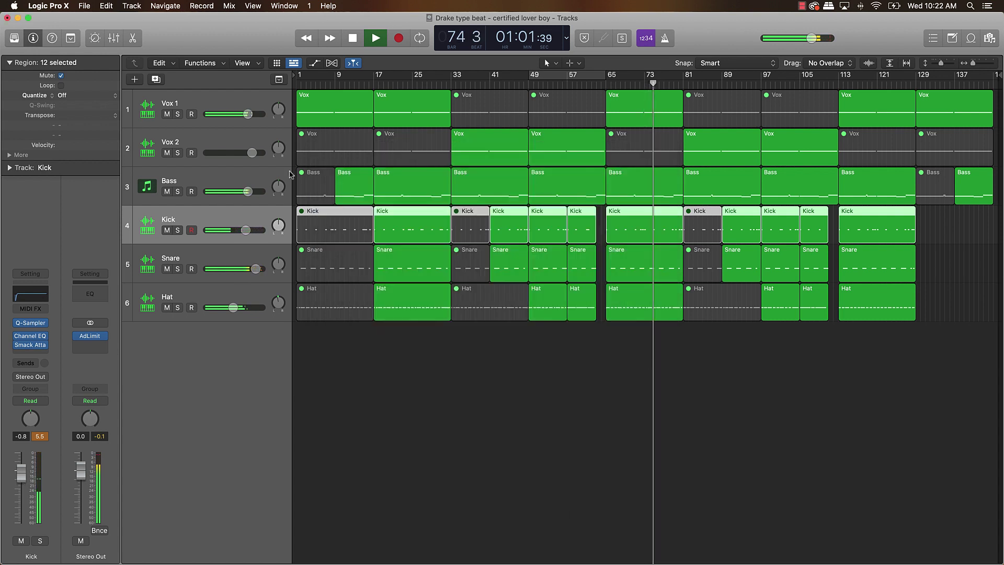
# Insert a stereo Smack Attack on the Snare track with attack 8 and sustain -2, and close the plug-in window
pyautogui.click(212, 249)
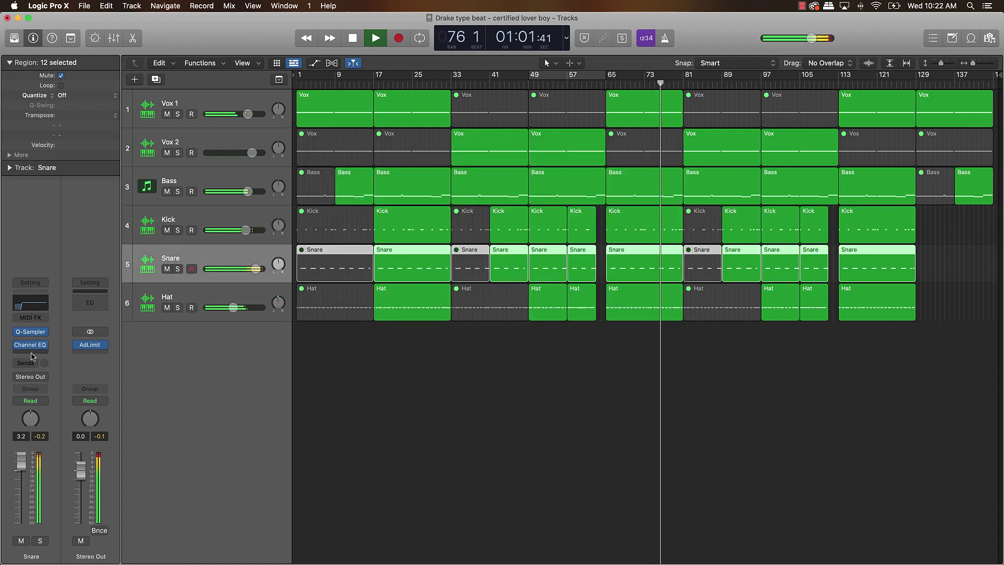
pyautogui.click(31, 353)
pyautogui.moveTo(51, 387)
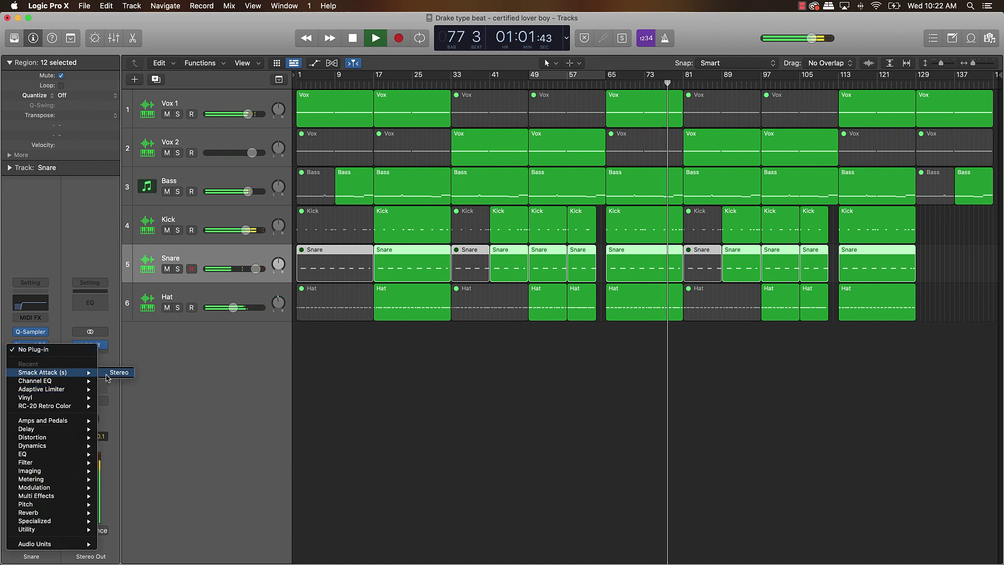
pyautogui.click(120, 372)
pyautogui.moveTo(365, 337); pyautogui.dragTo(365, 329)
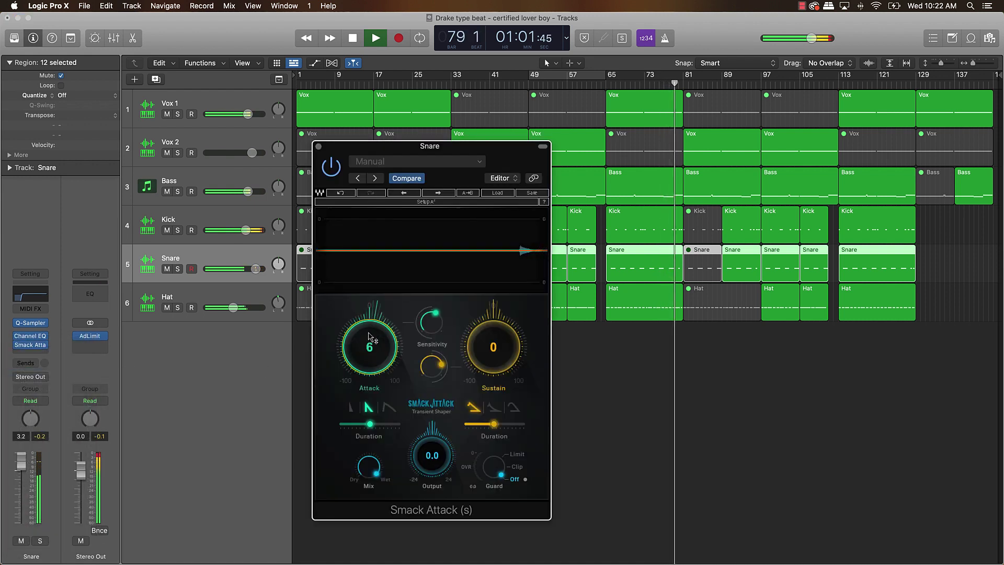
pyautogui.moveTo(506, 349); pyautogui.dragTo(508, 355)
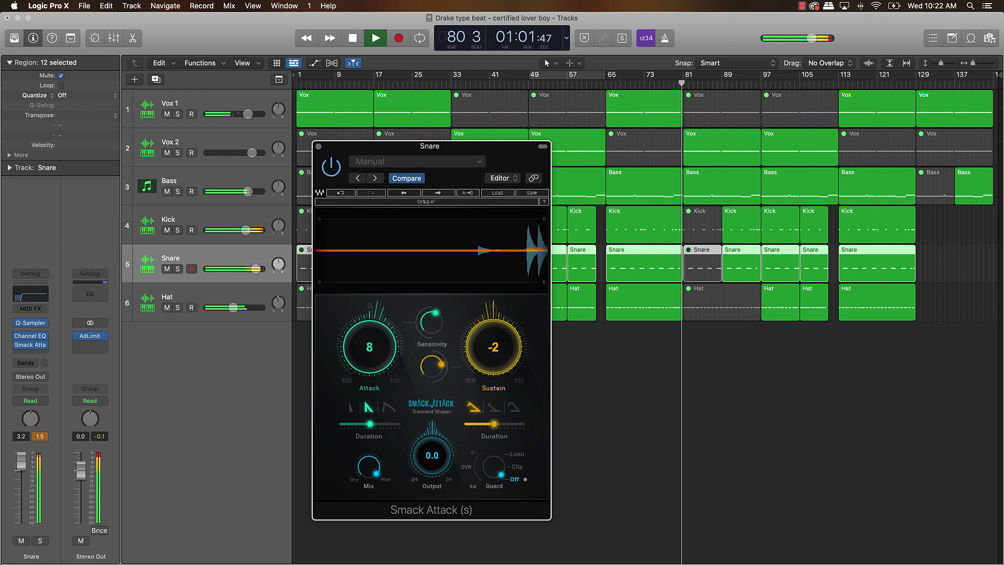
pyautogui.click(318, 146)
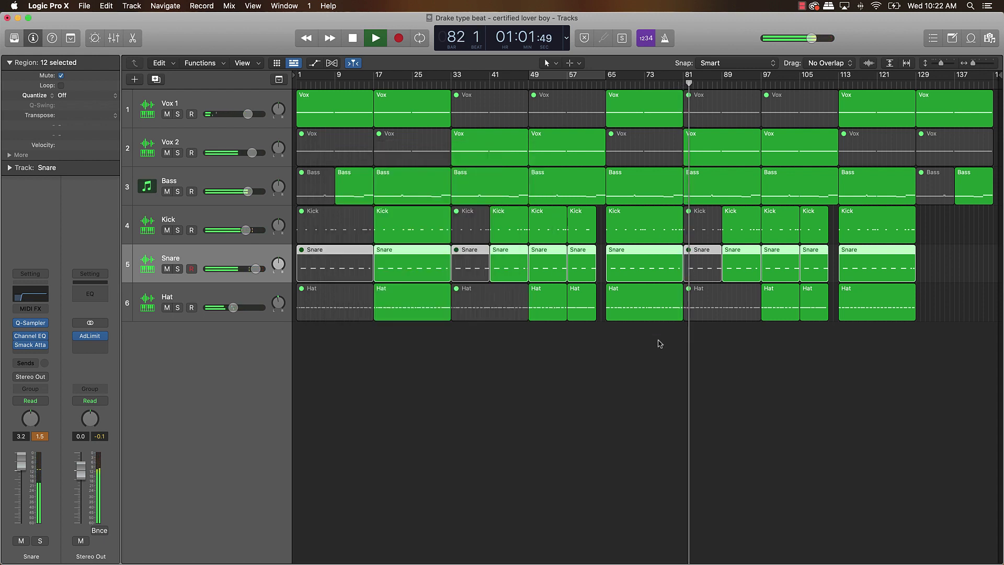
# Deselect the Snare regions, stop playback and return the playhead to bar 1
pyautogui.click(792, 380)
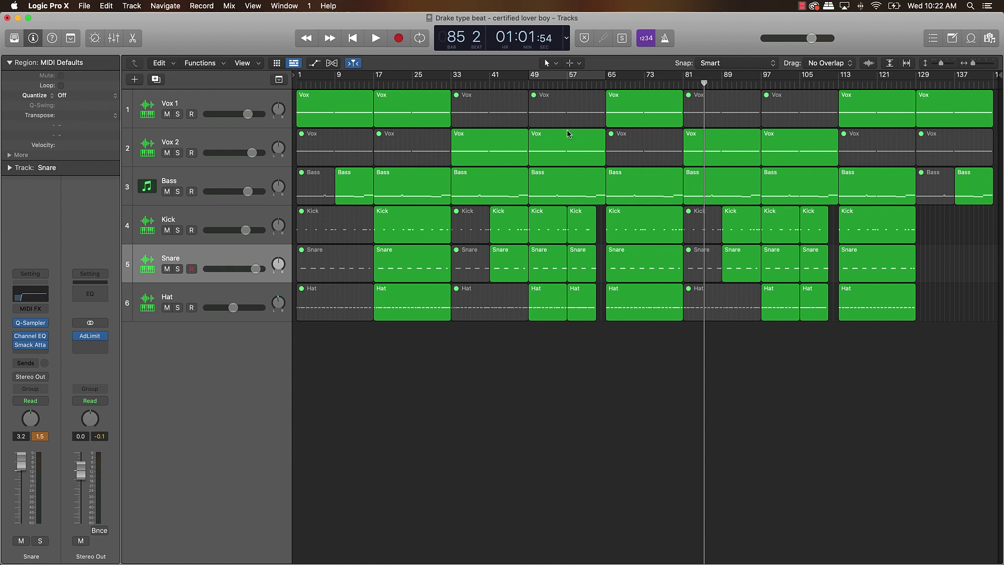
pyautogui.moveTo(451, 82); pyautogui.dragTo(365, 84)
pyautogui.moveTo(382, 241); pyautogui.dragTo(207, 249)
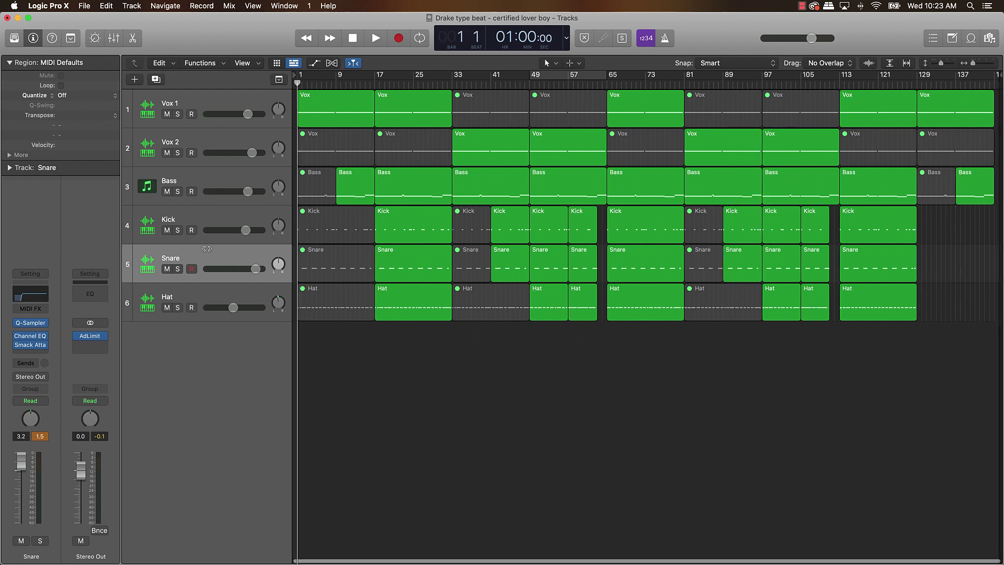